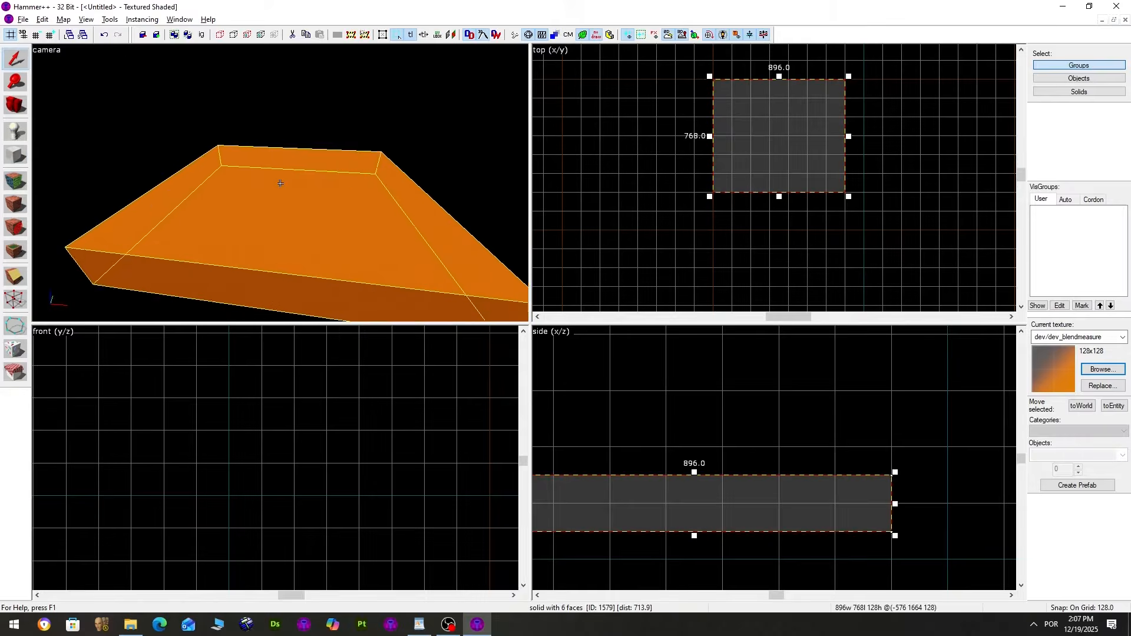
Clip the block diagonally from corner to corner in the top view, keeping only the triangular half towards negative X and positive Y
key("z")
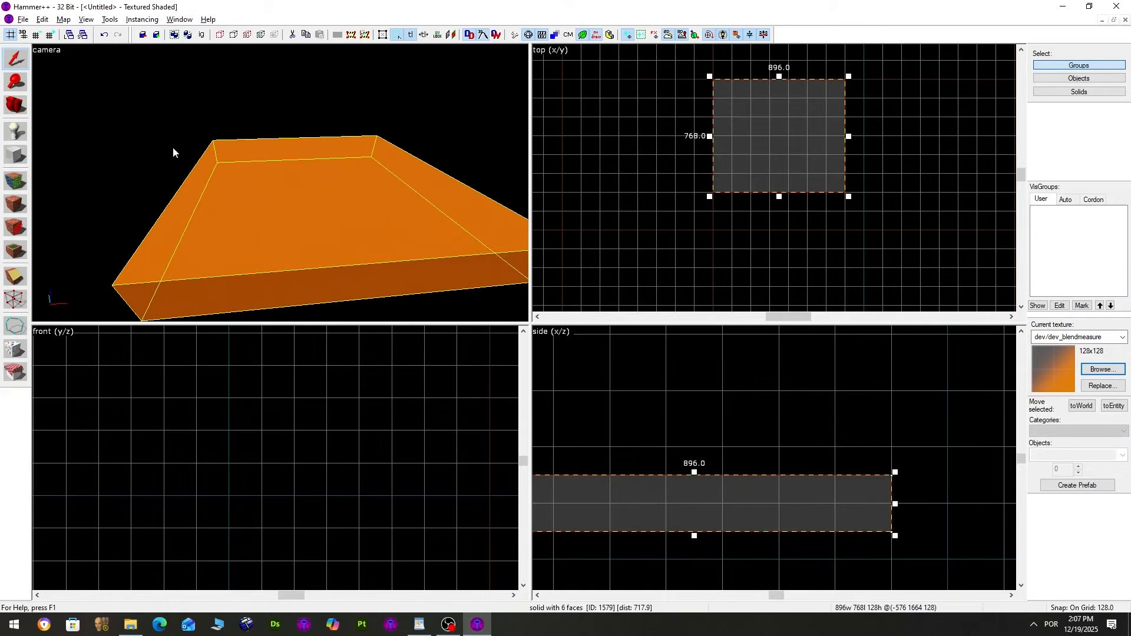
left_click(16, 277)
left_click_drag(708, 203, 863, 59)
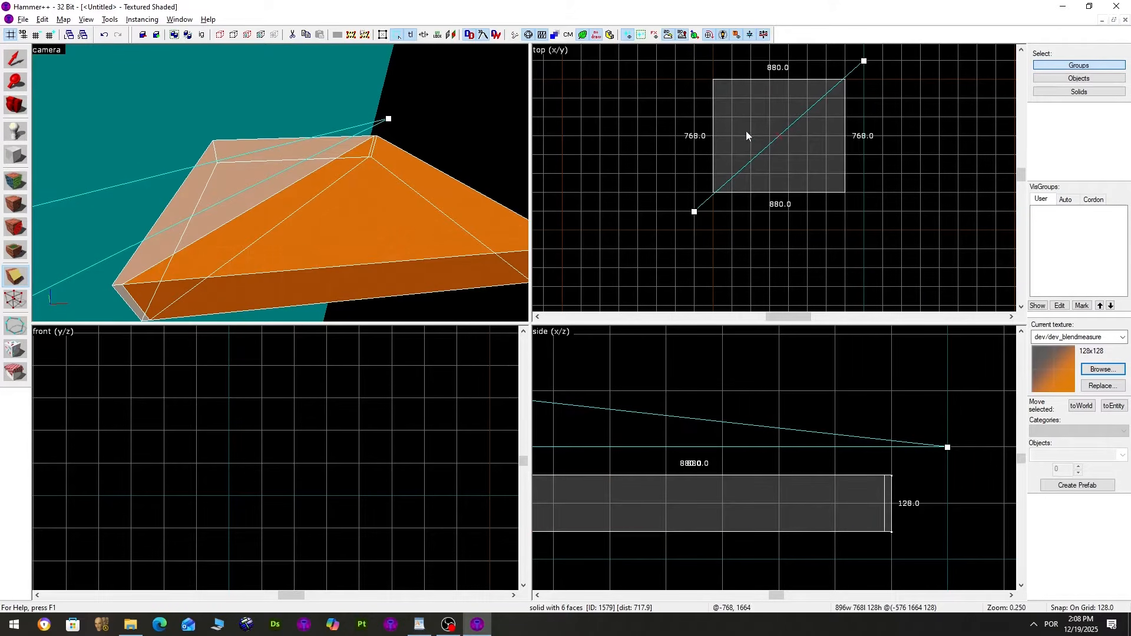
key("shift+c")
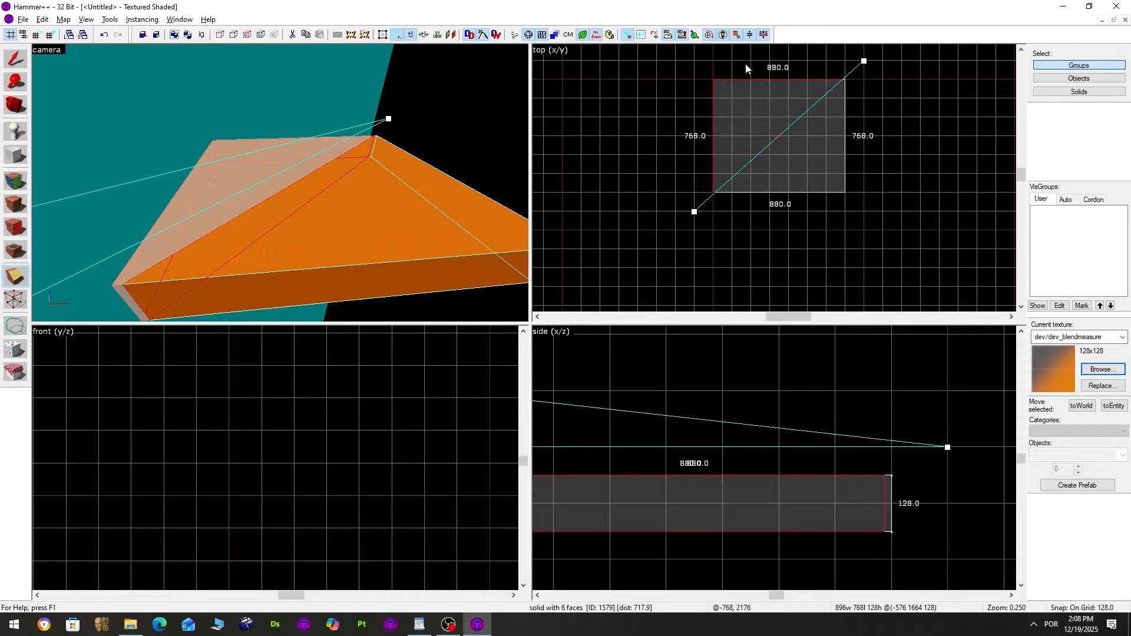
key("shift+x")
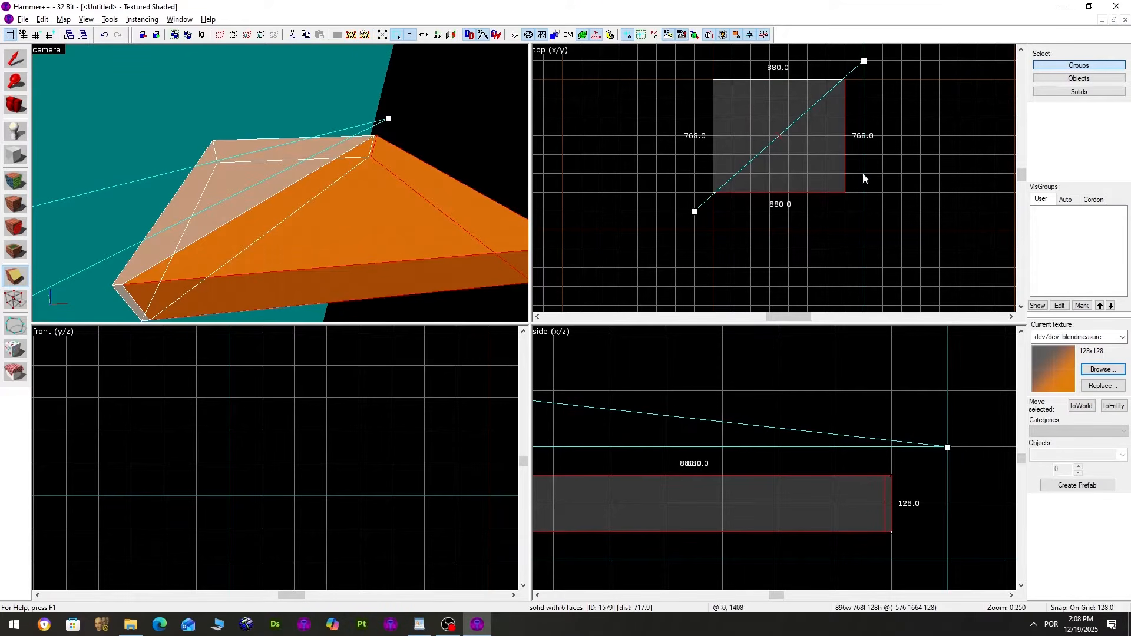
scroll(854, 135, "up", 2)
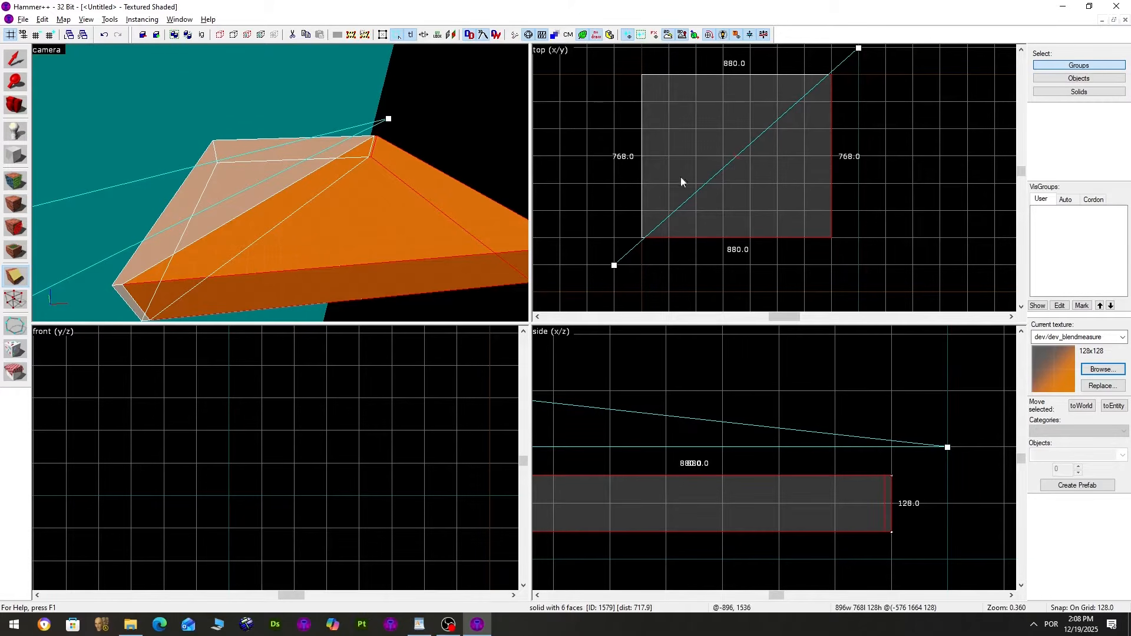
key("Return")
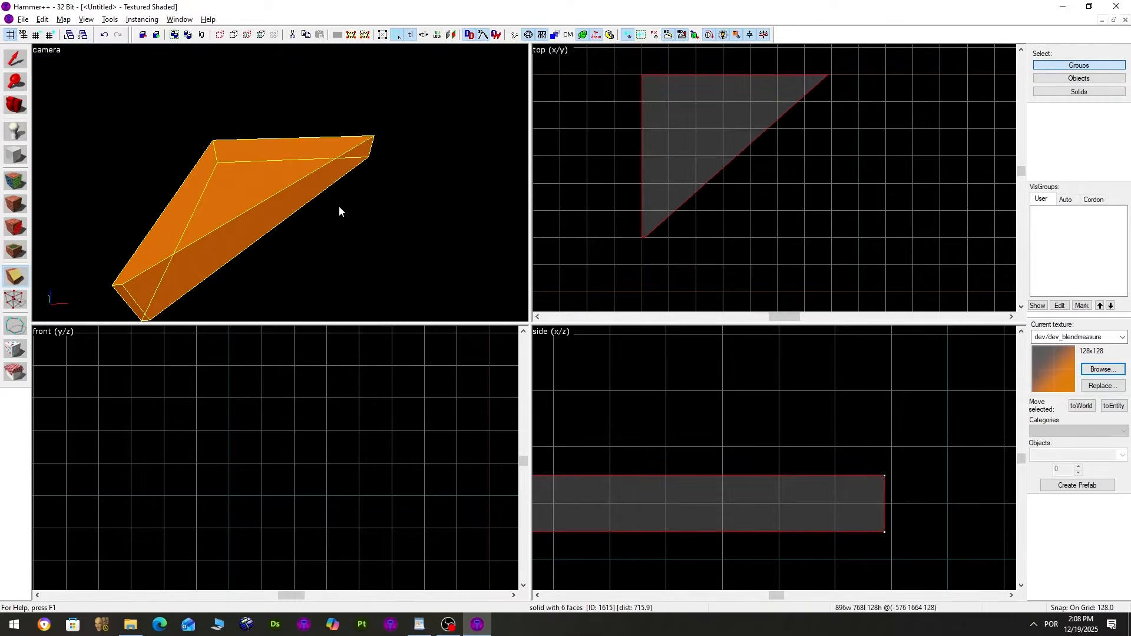
Split the triangular wedge with a clip plane parallel to Y, 384 units from its straight side, keeping both pieces
left_click(21, 273)
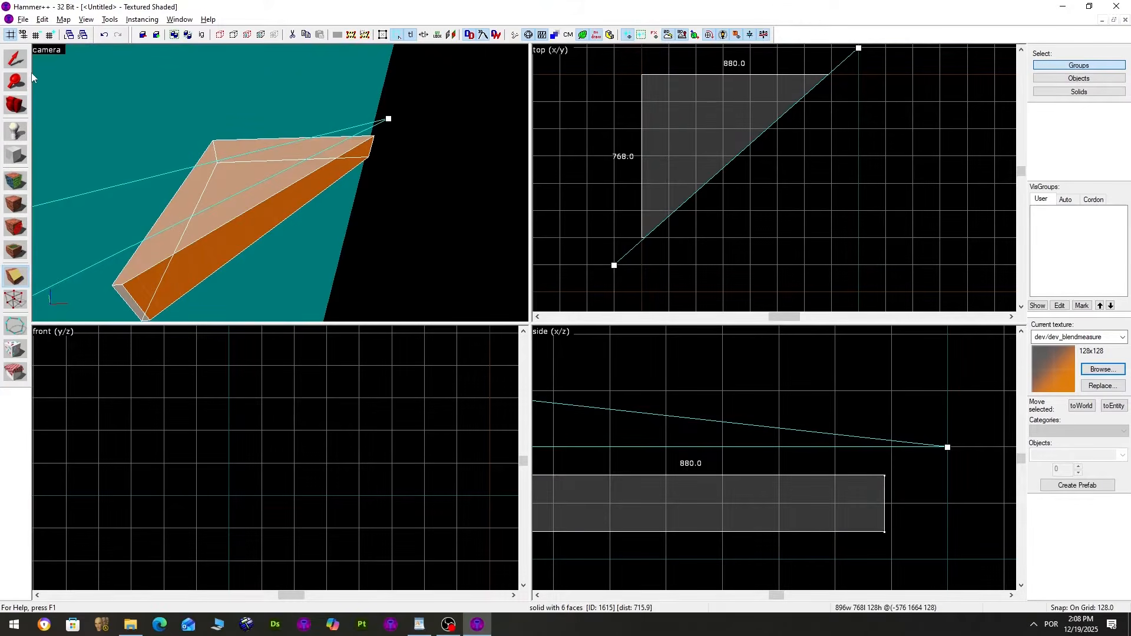
left_click(17, 63)
left_click(14, 277)
left_click_drag(723, 74, 714, 195)
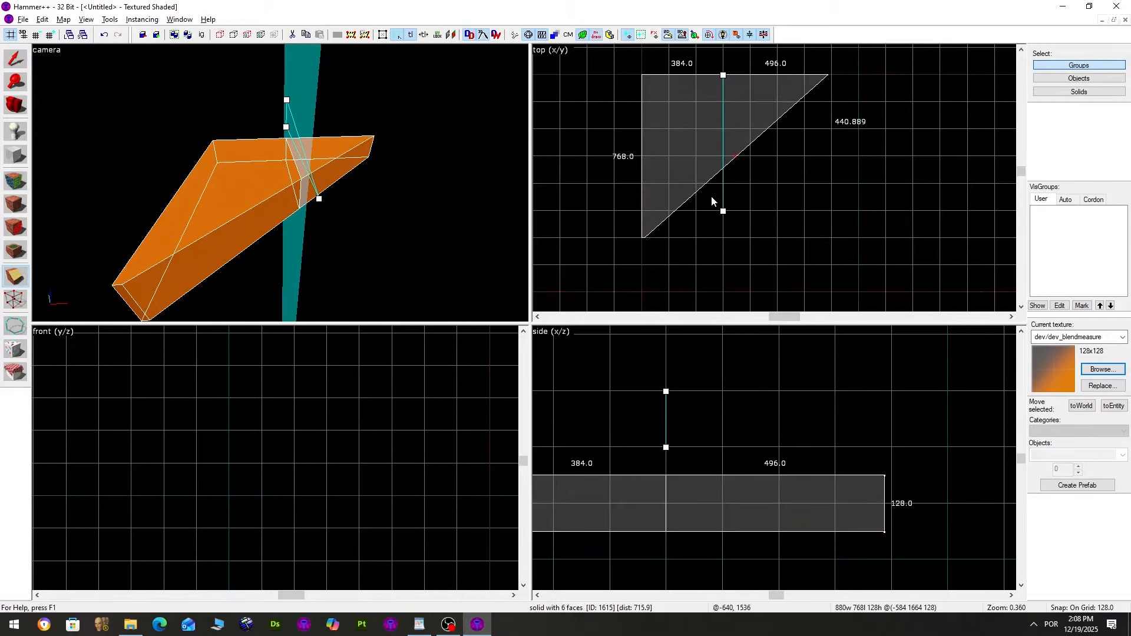
key("shift+x")
key("Return")
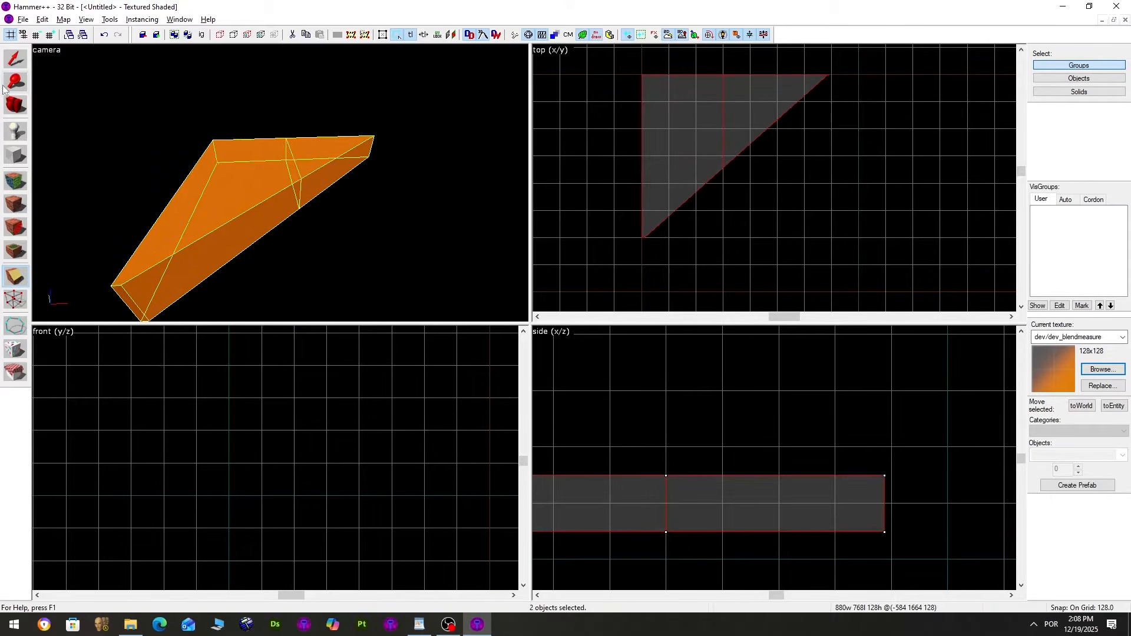
Delete both pieces of the clipped wedge so that the map is empty
key("w")
left_click(14, 59)
key("Escape")
left_click(318, 157)
left_click(281, 163)
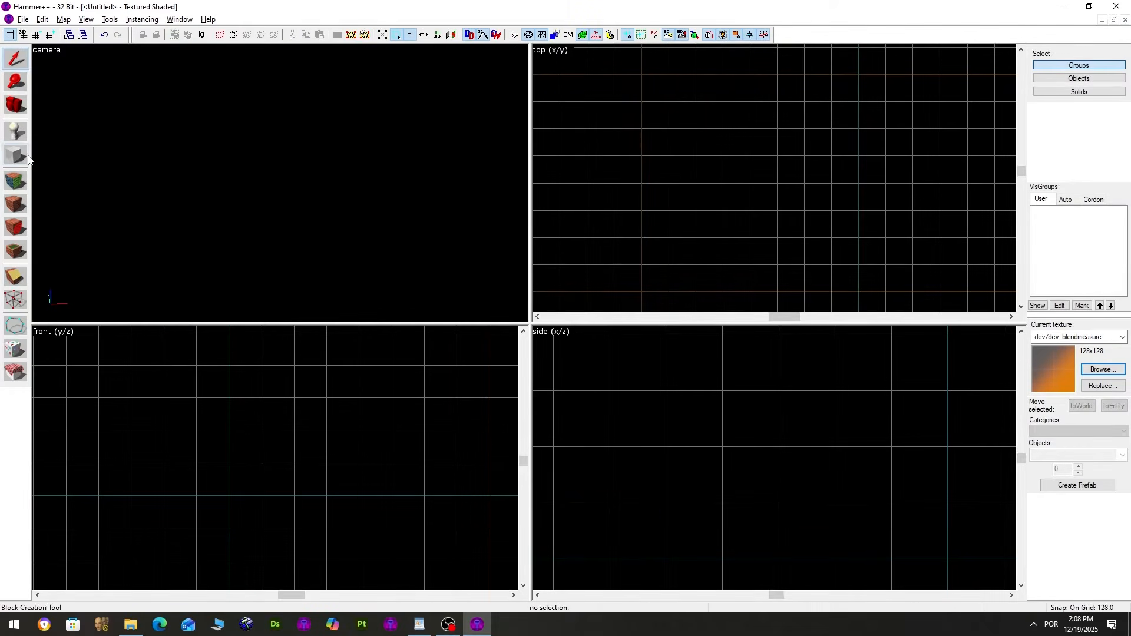
Create a block 896 units wide, 896 long and 640 high
left_click(15, 155)
left_click_drag(642, 101, 823, 296)
scroll(703, 467, "down", 4)
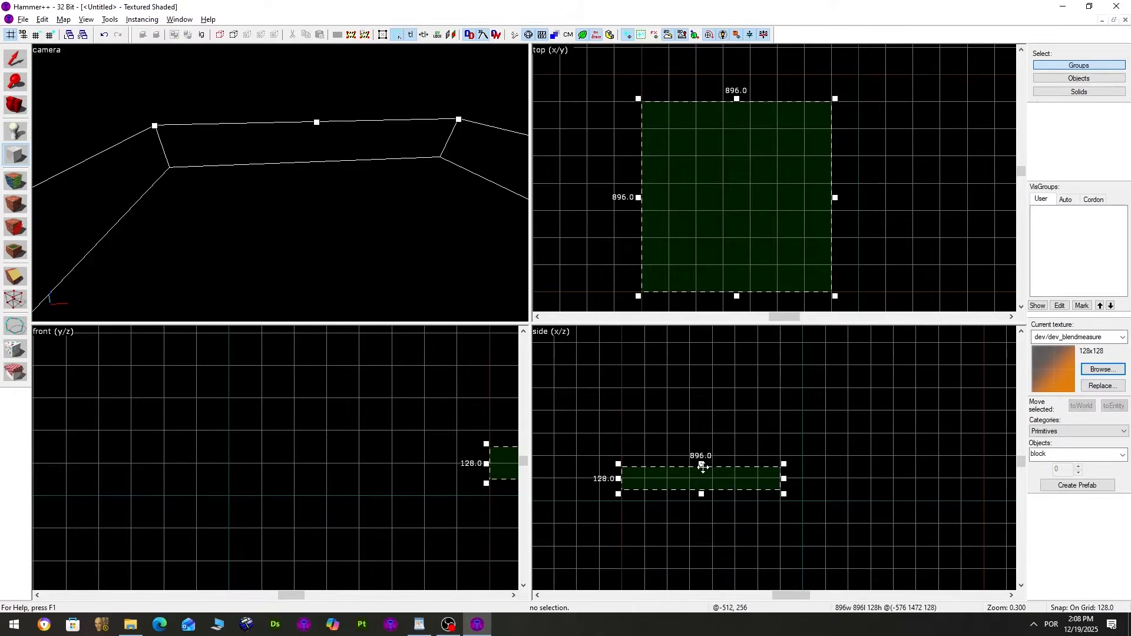
left_click_drag(702, 464, 703, 364)
key("Return")
Hollow out the large block with a wall thickness of 32
scroll(377, 167, "down", 8)
scroll(275, 79, "up", 3)
left_click(110, 19)
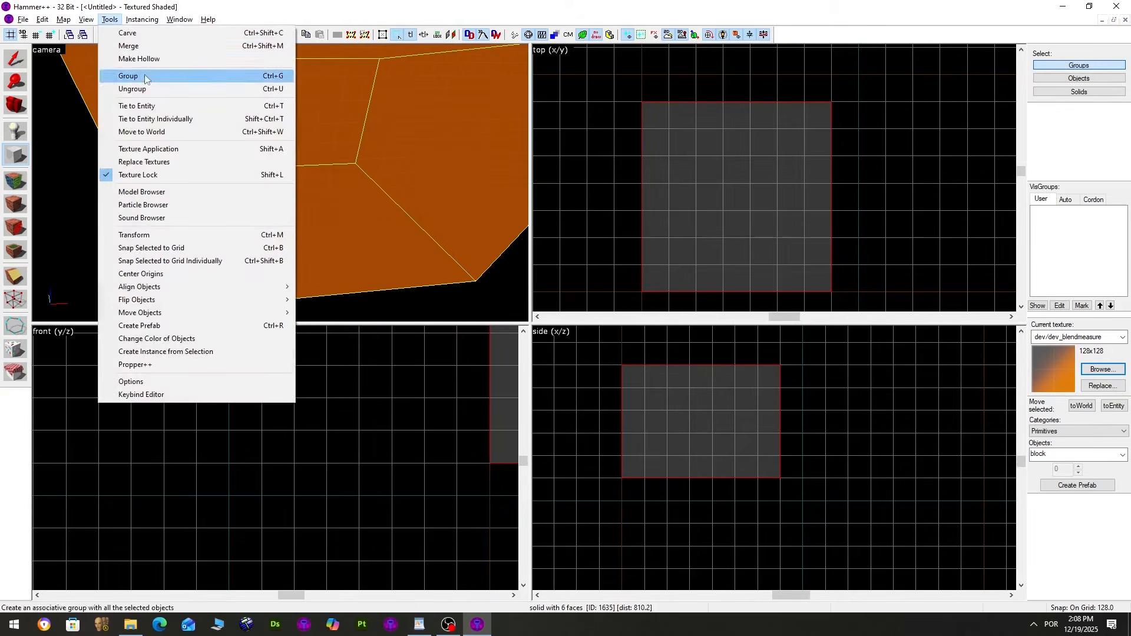
left_click(126, 57)
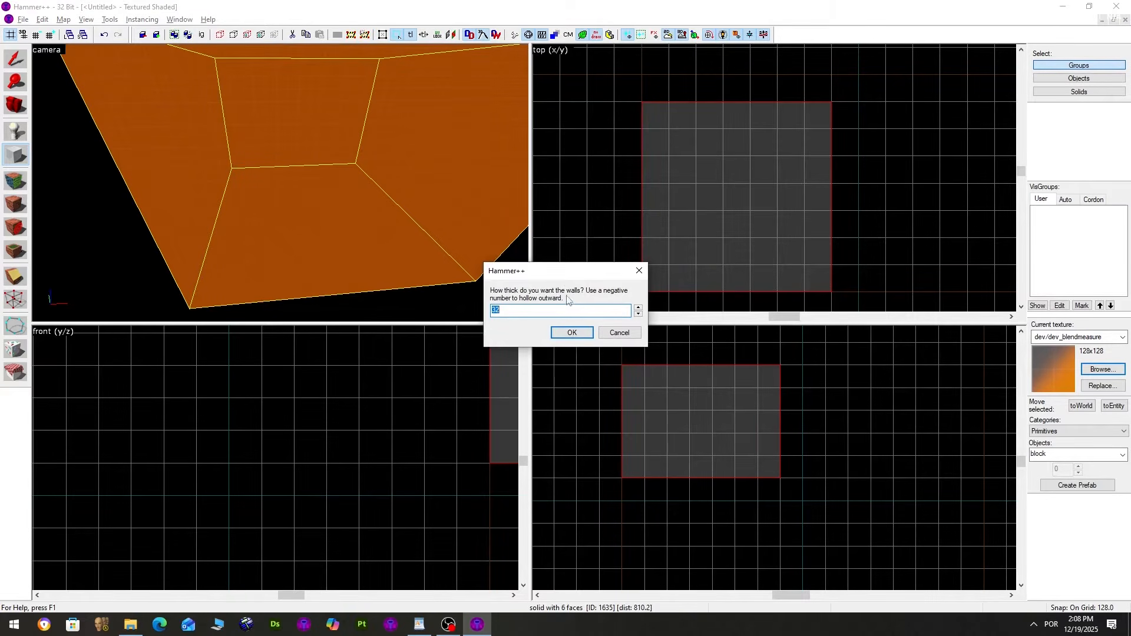
left_click(570, 333)
Inspect the hollowed room's inner walls, floor and corners in the 3D view, along with its grouped outline
scroll(446, 249, "up", 3)
key("z")
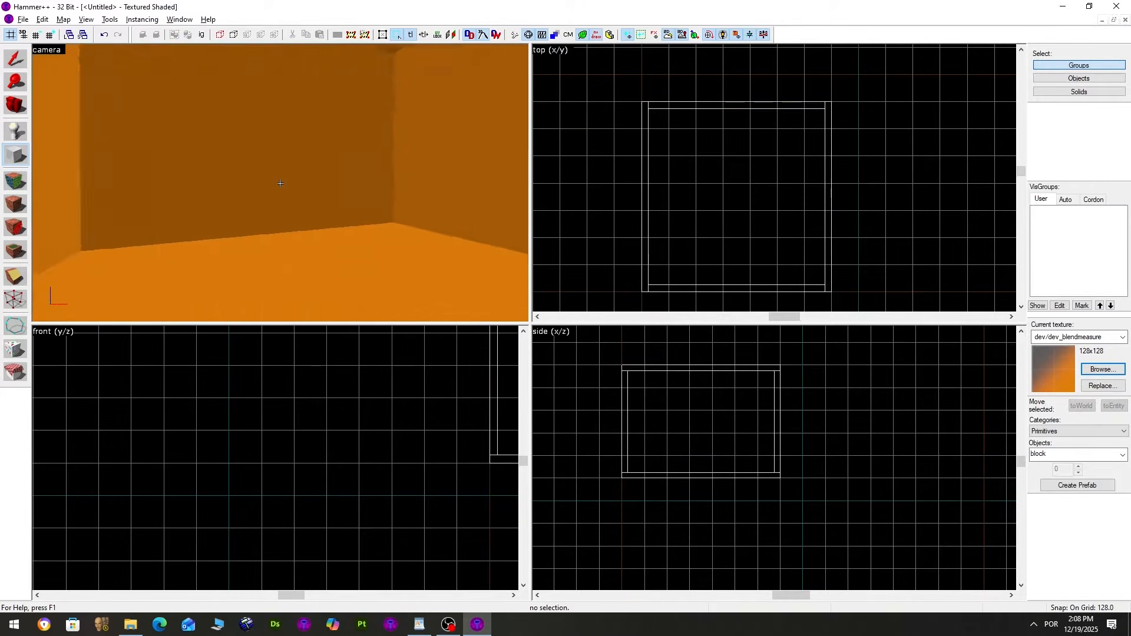
key("z")
left_click(147, 118)
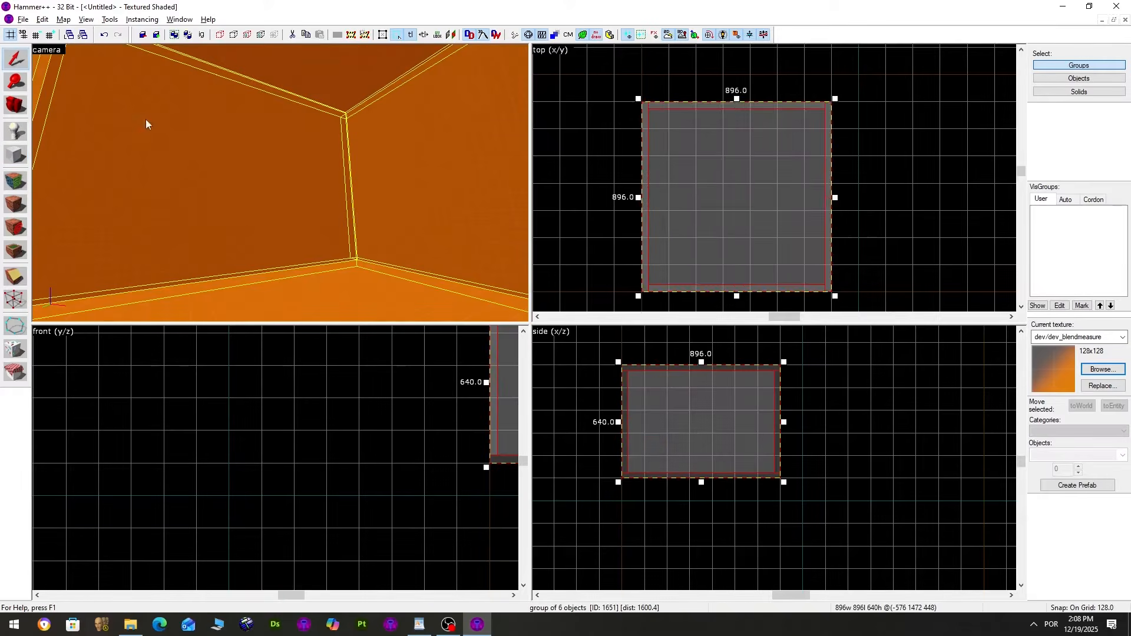
scroll(631, 192, "up", 9)
scroll(631, 192, "down", 9)
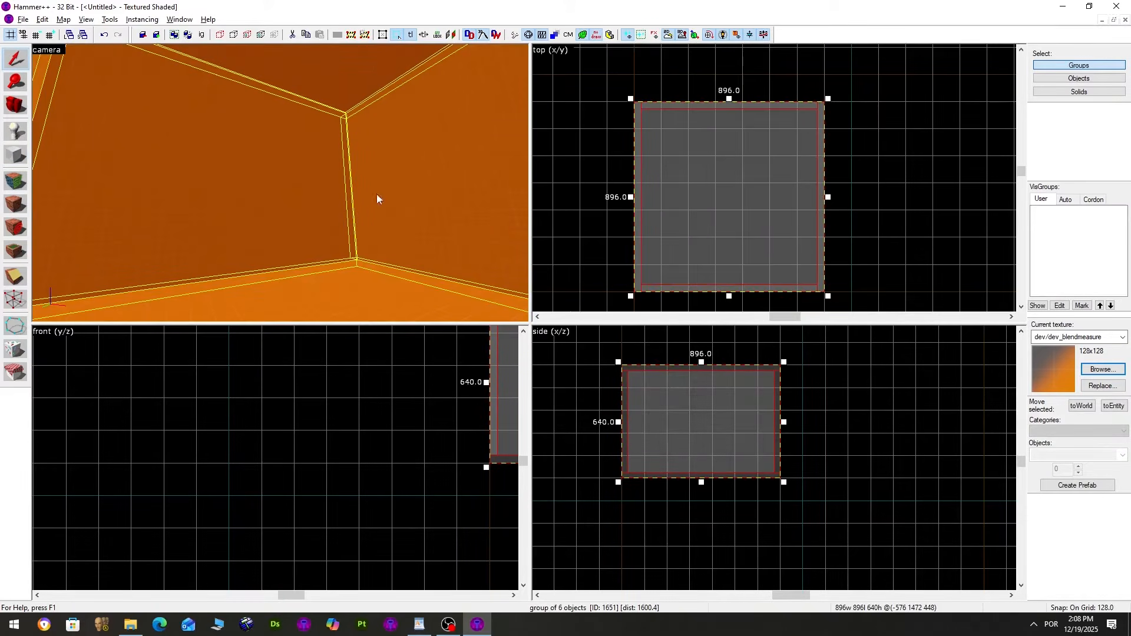
scroll(376, 194, "down", 5)
scroll(209, 192, "up", 5)
key("Escape")
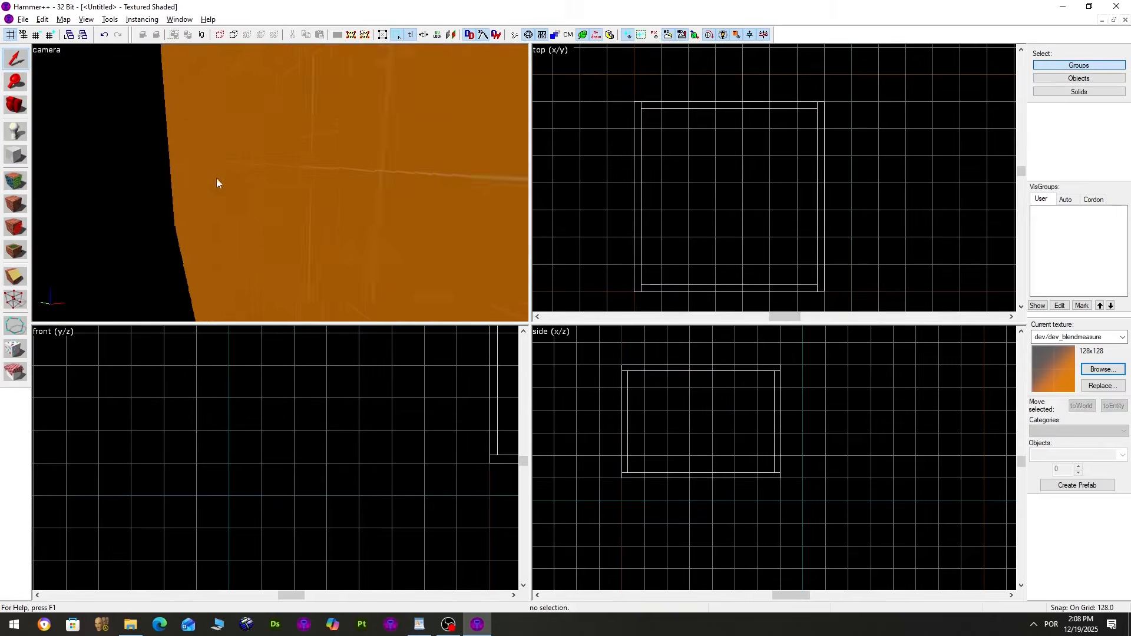
key("z")
key("w")
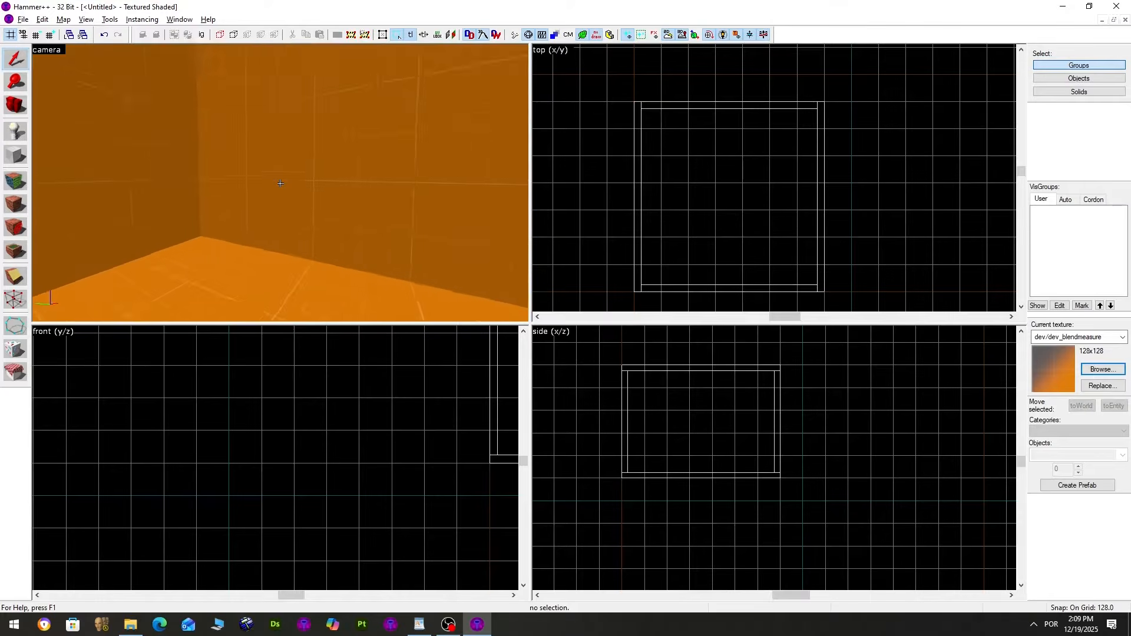
key("z")
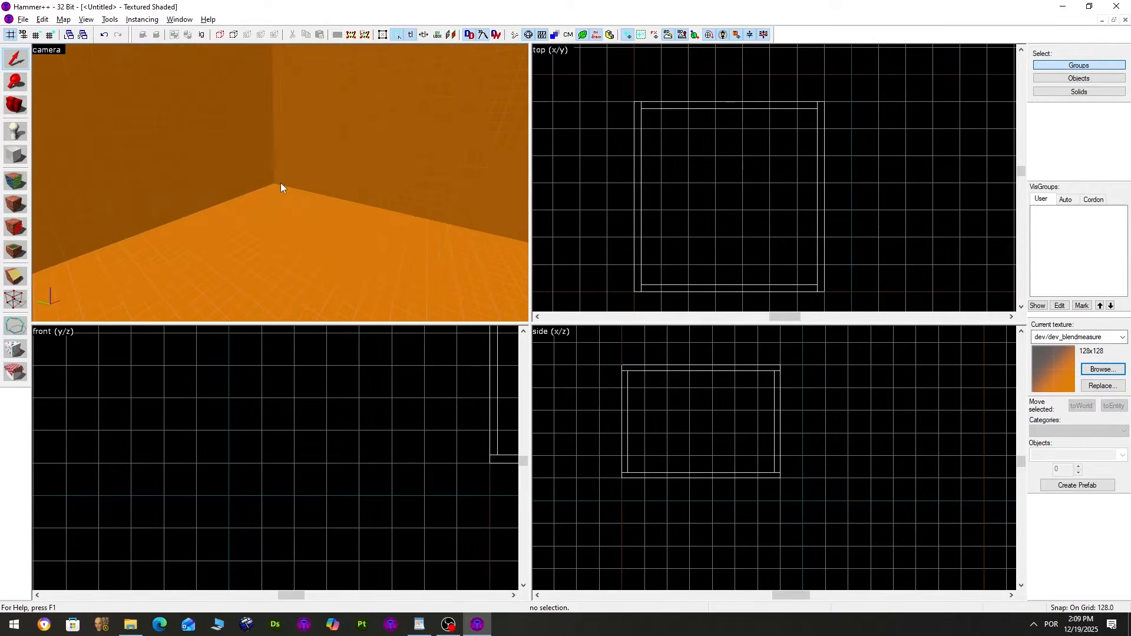
scroll(280, 182, "down", 5)
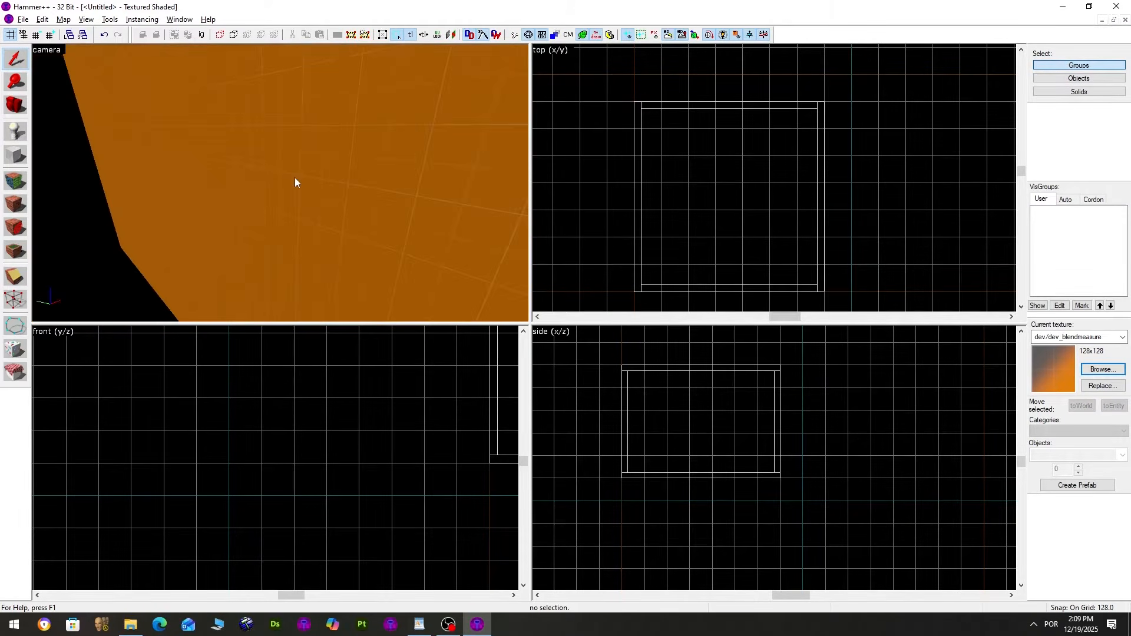
scroll(294, 178, "up", 5)
key("d")
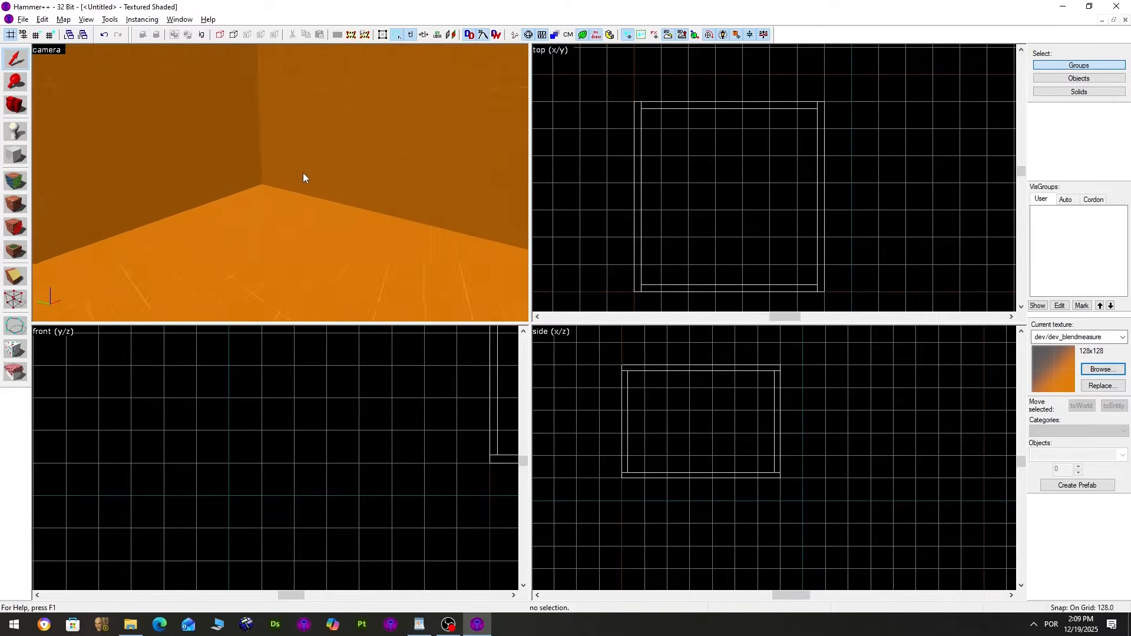
Delete the hollowed room group
left_click(303, 174)
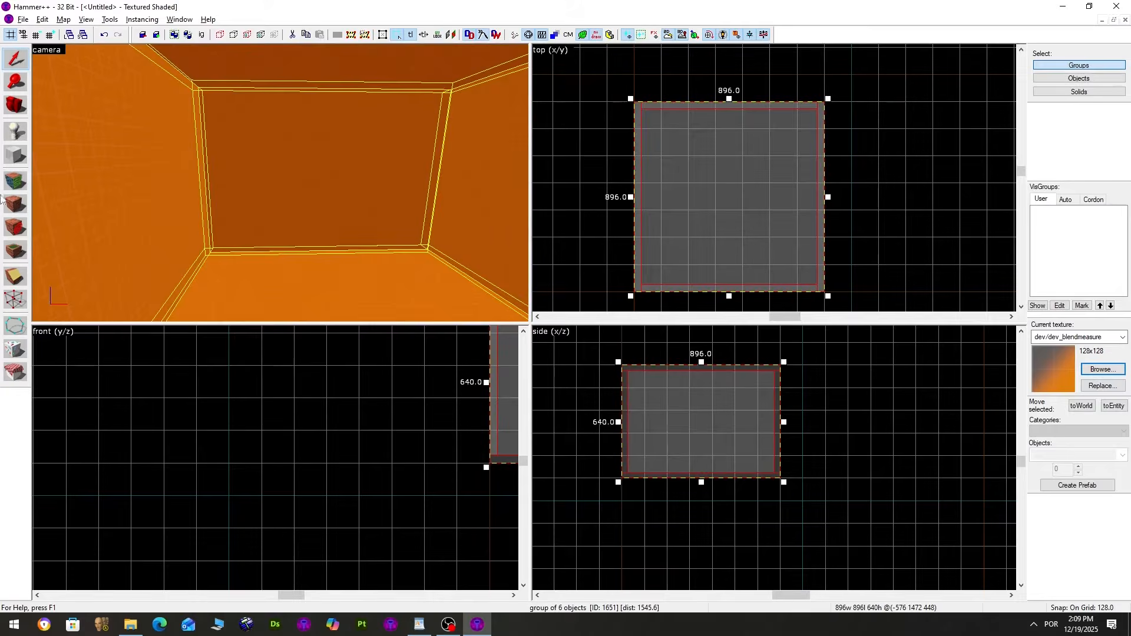
key("Delete")
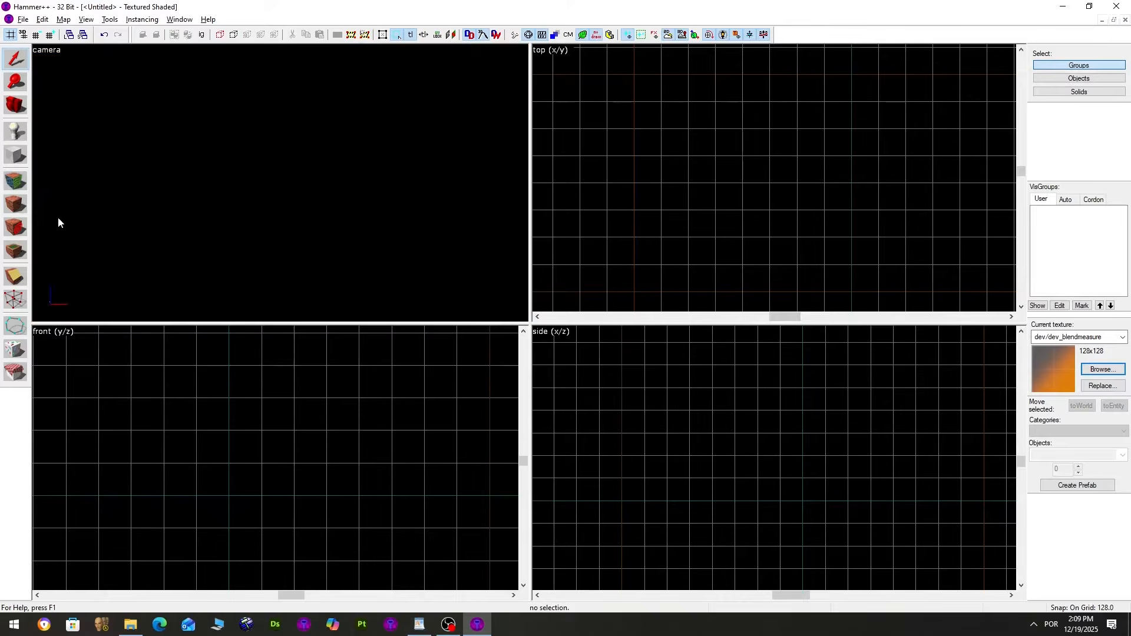
Create a block 512 units wide, 512 long and 640 high
left_click(19, 163)
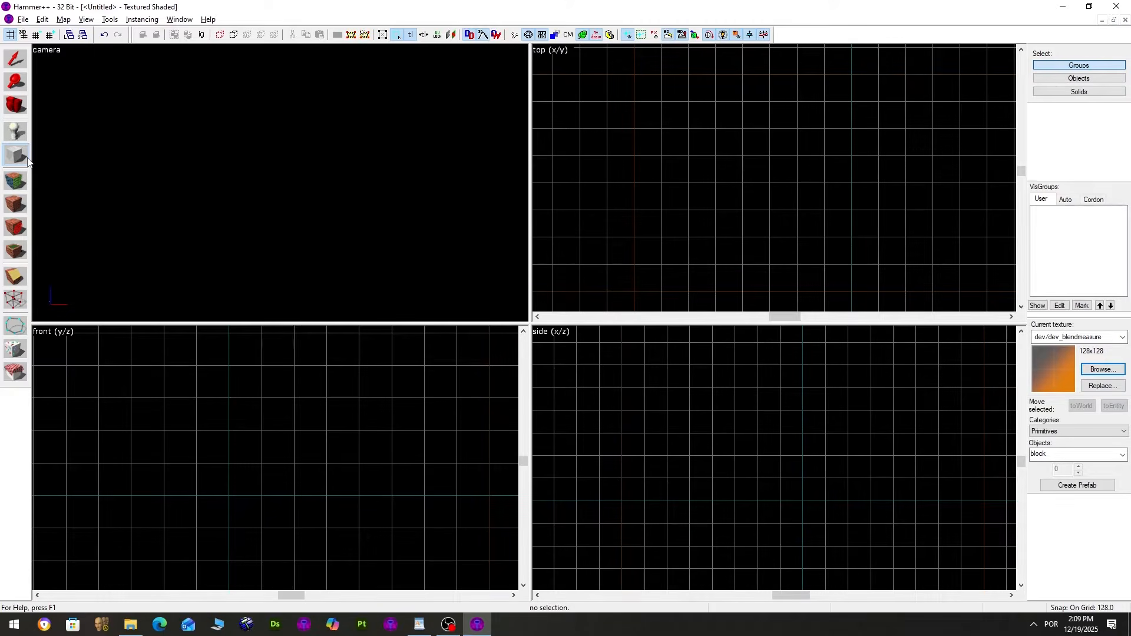
left_click_drag(685, 101, 799, 214)
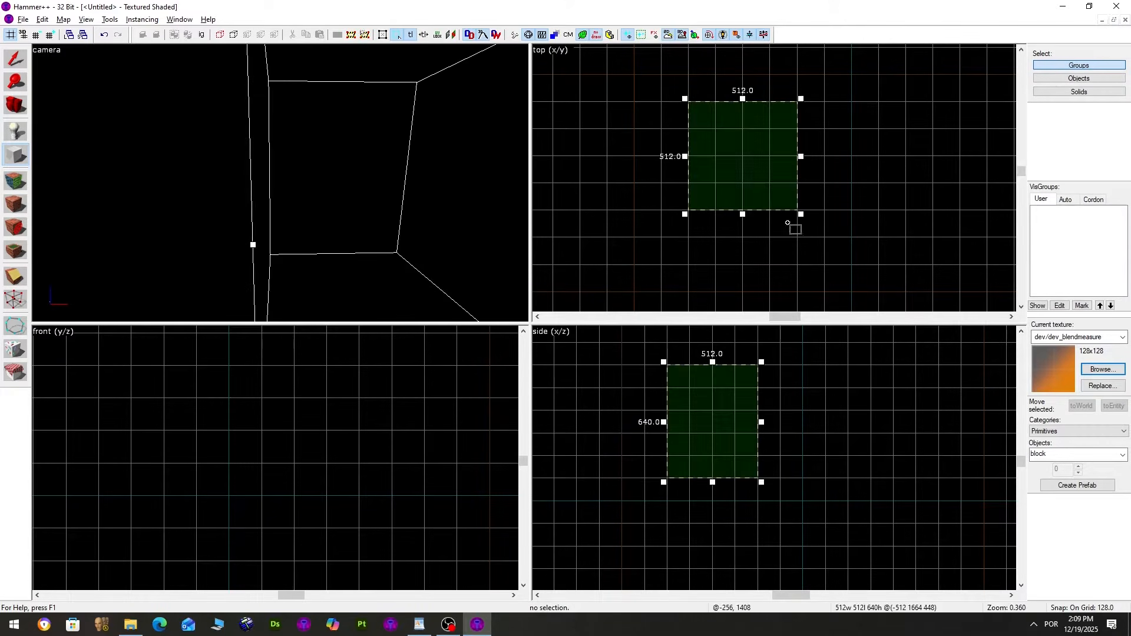
key("Return")
Add a block 384 units wide, 256 long and 256 high against the main block's negative-X side, level with its top
key("shift+s")
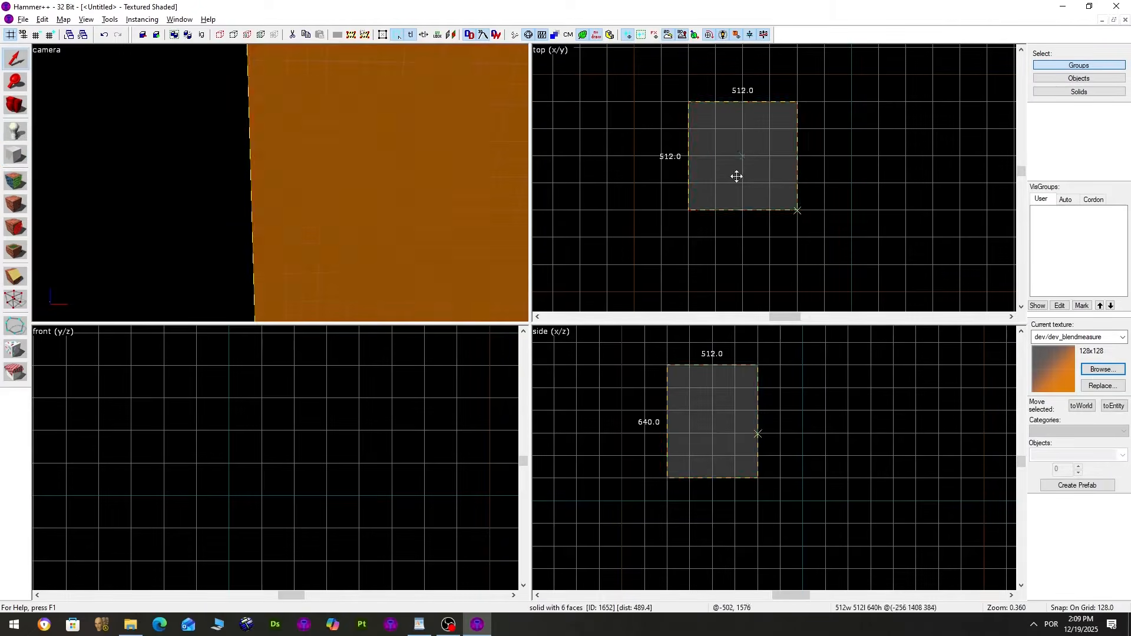
key("Left")
left_click_drag(773, 213, 689, 157)
left_click(656, 484)
left_click(656, 483)
left_click_drag(656, 481, 595, 388)
Add a narrower block, two grid cells wide and three high, on top of the main block at its negative-X edge
scroll(488, 301, "down", 5)
left_click_drag(663, 358, 710, 312)
scroll(685, 397, "down", 2)
left_click_drag(658, 398, 675, 385)
key("Escape")
key("z")
key("s")
key("z")
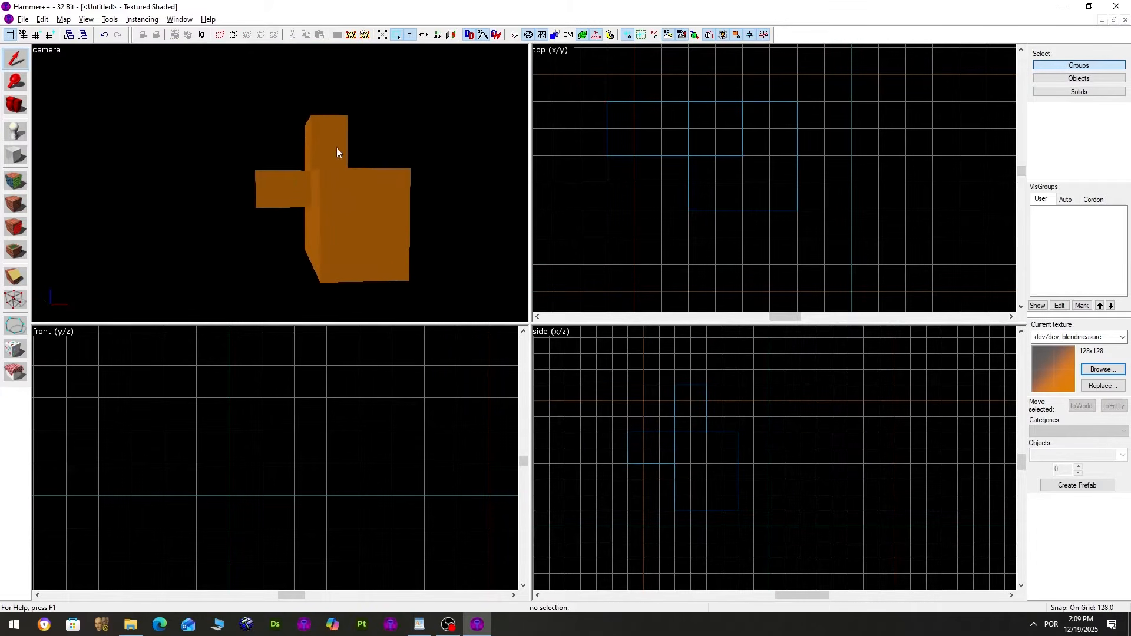
left_click(337, 152)
left_click(291, 175, "ctrl")
left_click(354, 193, "ctrl")
left_click(281, 174)
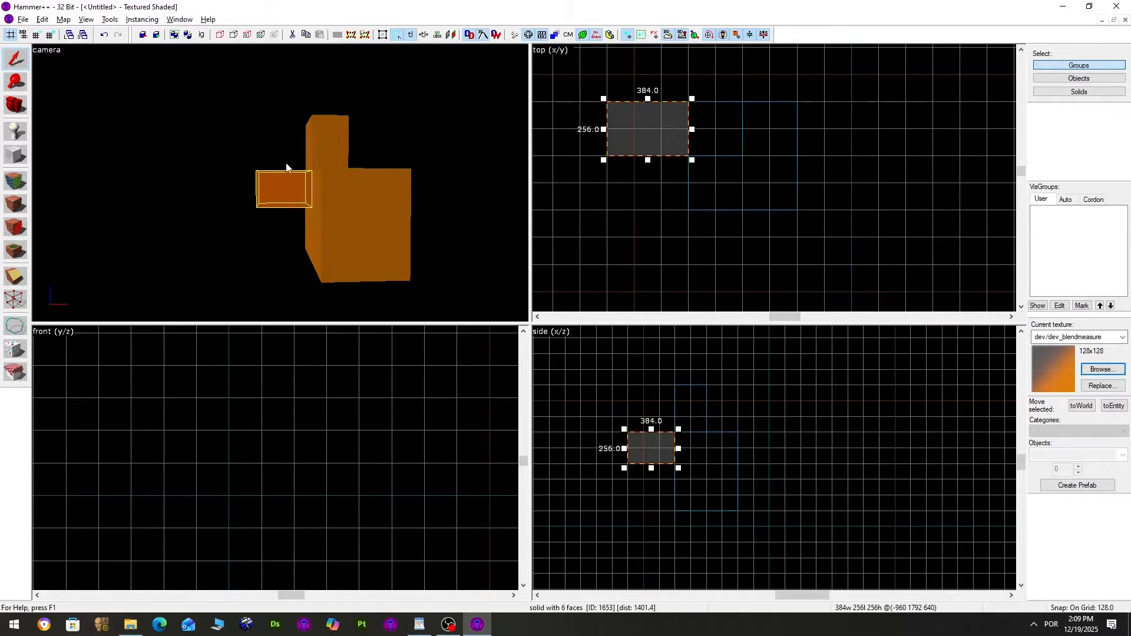
key("Escape")
key("a")
key("w")
left_click(355, 176)
left_click(110, 179)
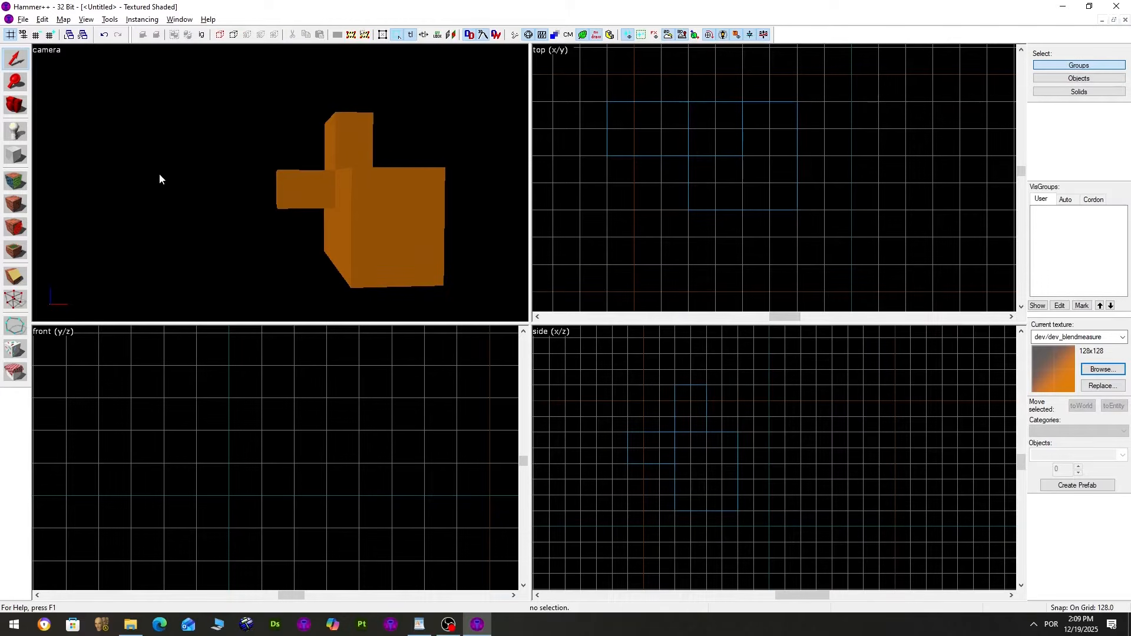
Duplicate all three blocks together and place the copy towards negative X, centred at X -1600
left_click(301, 185)
left_click(354, 190, "ctrl")
left_click(353, 153, "ctrl")
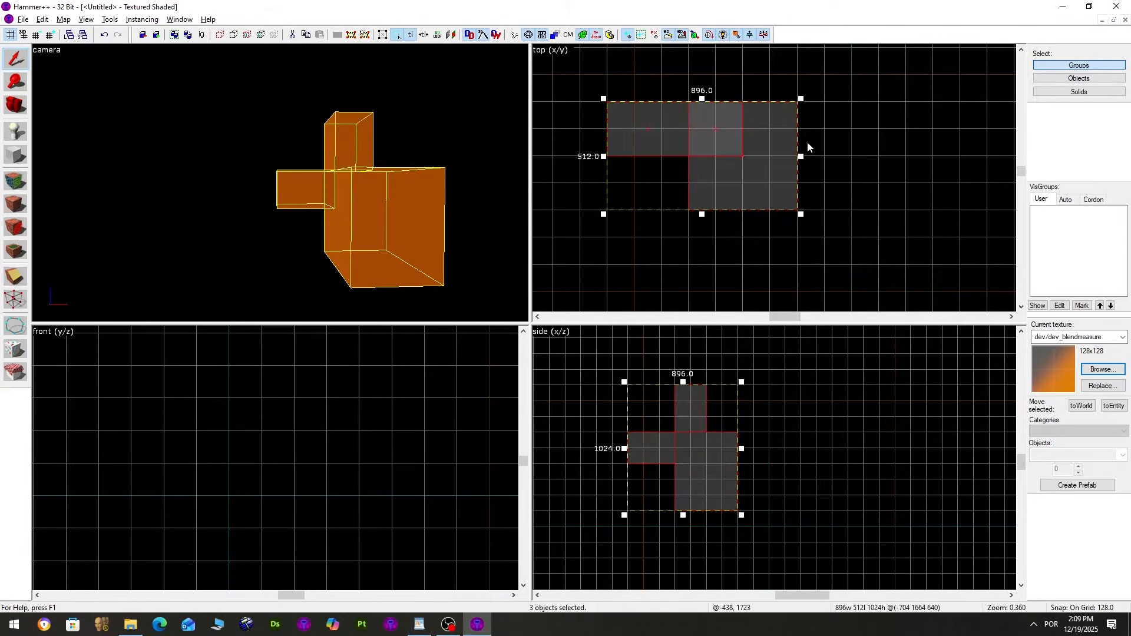
scroll(807, 148, "down", 3)
scroll(797, 225, "down", 6)
scroll(680, 187, "up", 7)
scroll(679, 190, "down", 1)
left_click_drag(922, 207, 816, 210, "shift")
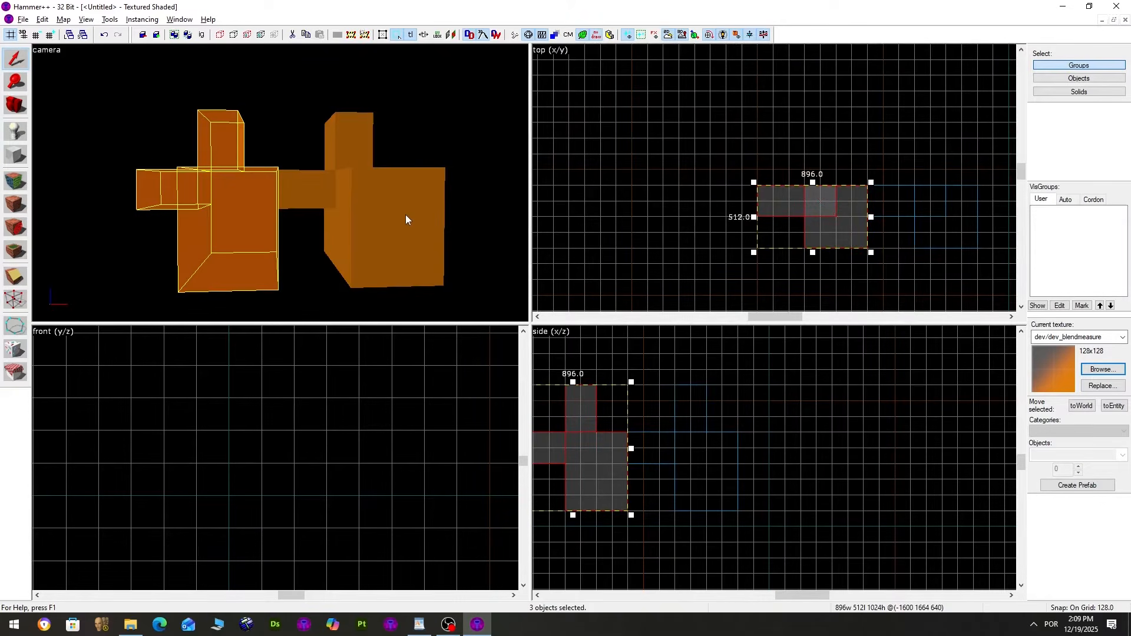
Try scaling the duplicated blocks by X 0, Y -1, Z 0 about the pivot, and undo it
key("ctrl+m")
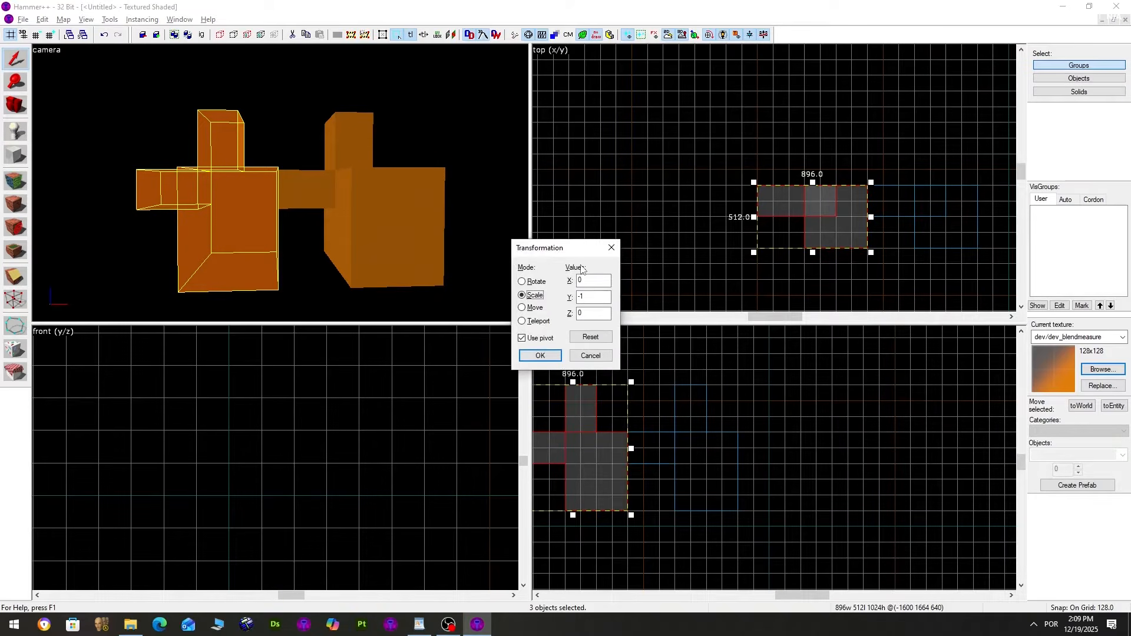
left_click(589, 295)
left_click_drag(589, 294, 577, 297)
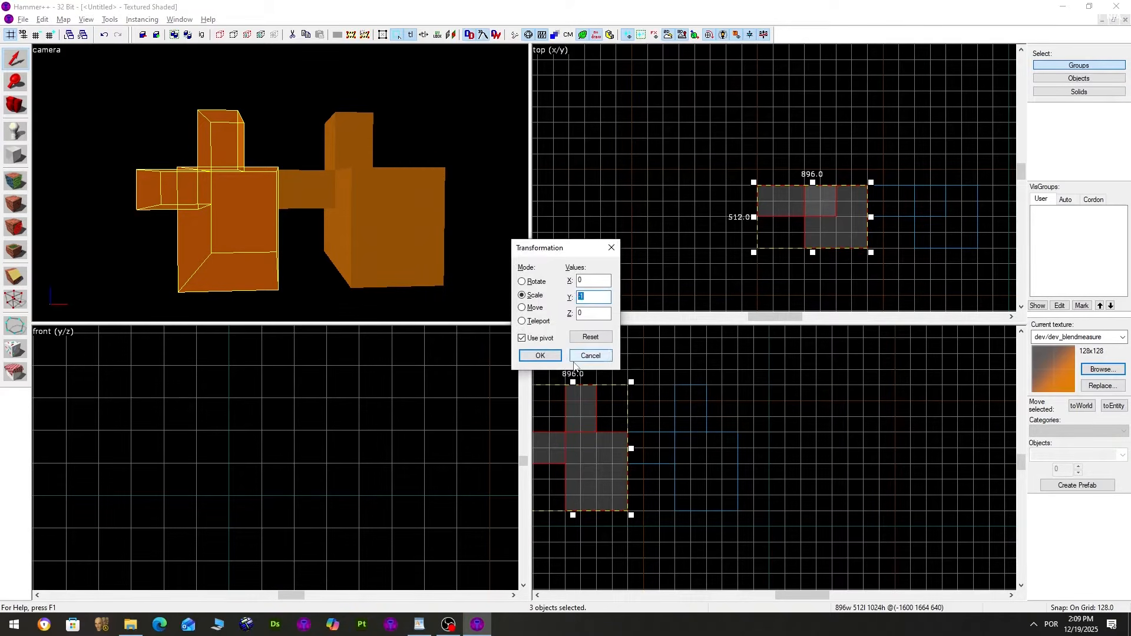
left_click(547, 355)
key("ctrl+z")
Mirror the duplicated blocks along X with a scale of X -1, Y 0, Z 0 about the pivot, and clear the selection
key("ctrl+m")
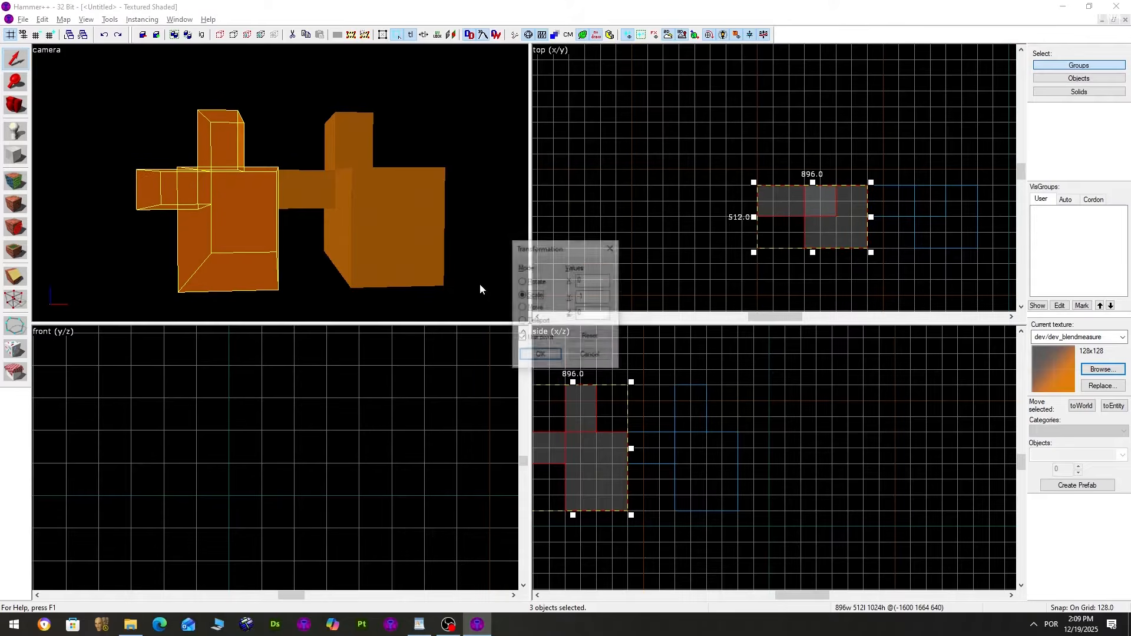
left_click_drag(587, 297, 571, 305)
type("0")
left_click(596, 280)
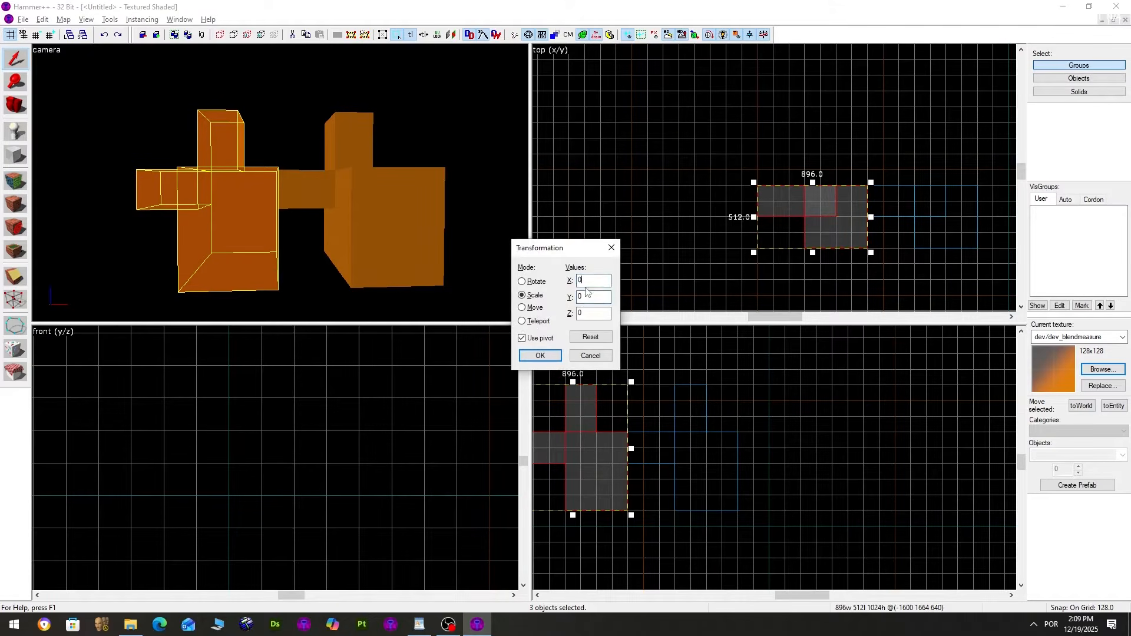
key("Return")
left_click(424, 158)
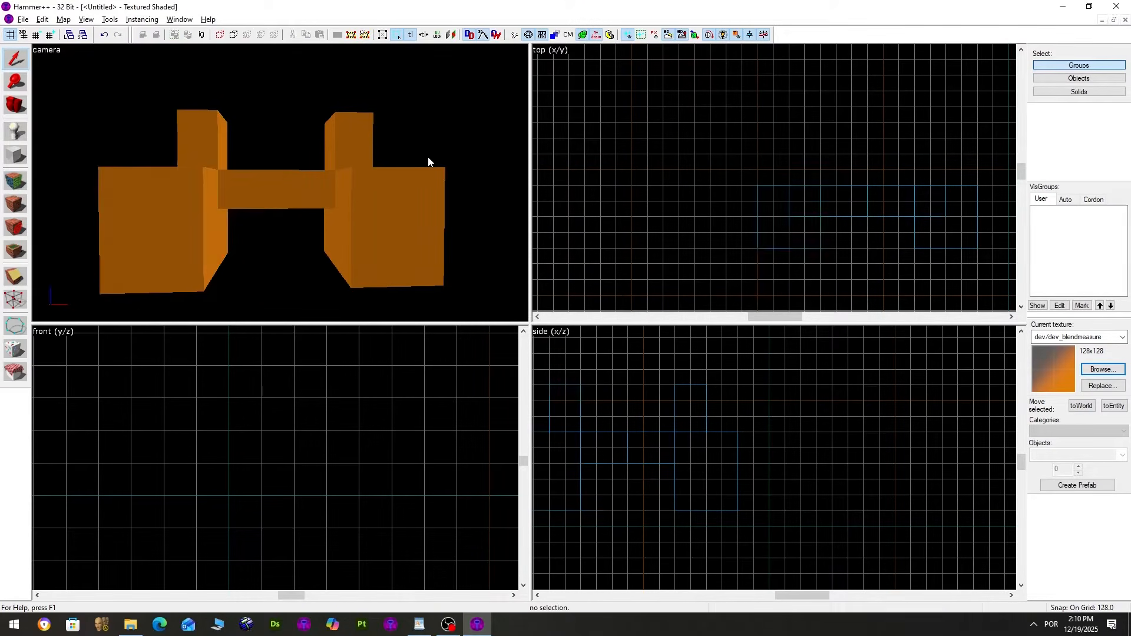
Review the Move and Teleport modes of the Transformation dialog for the mirrored main block and its side block, without applying a transformation
scroll(280, 164, "up", 5)
left_click(229, 177)
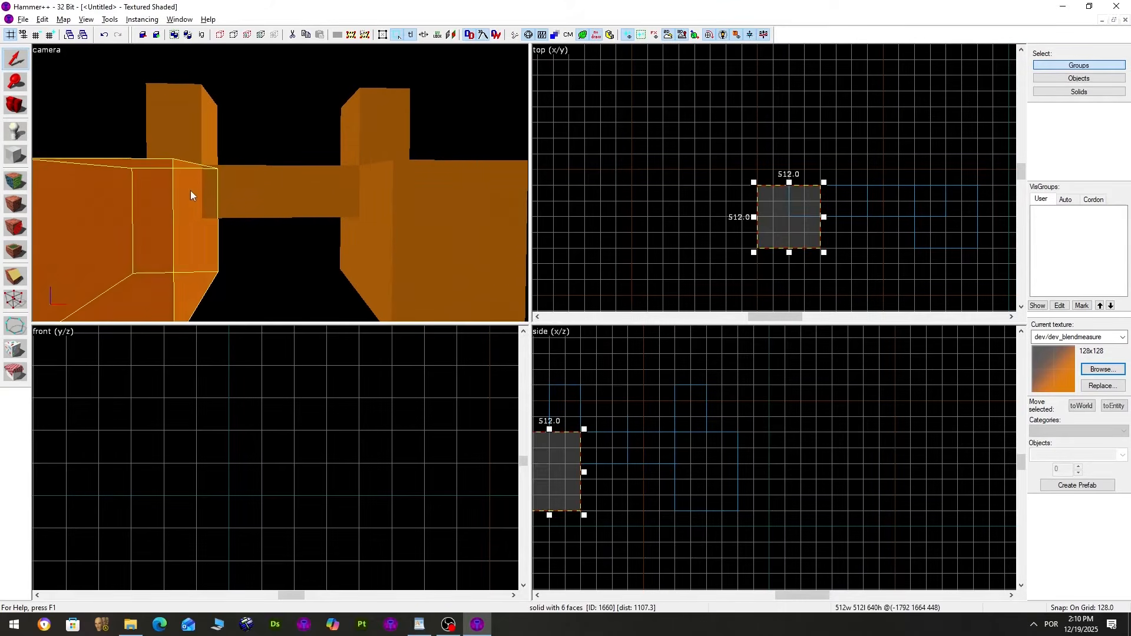
key("Escape")
left_click(203, 189)
left_click(217, 201, "ctrl")
key("ctrl+m")
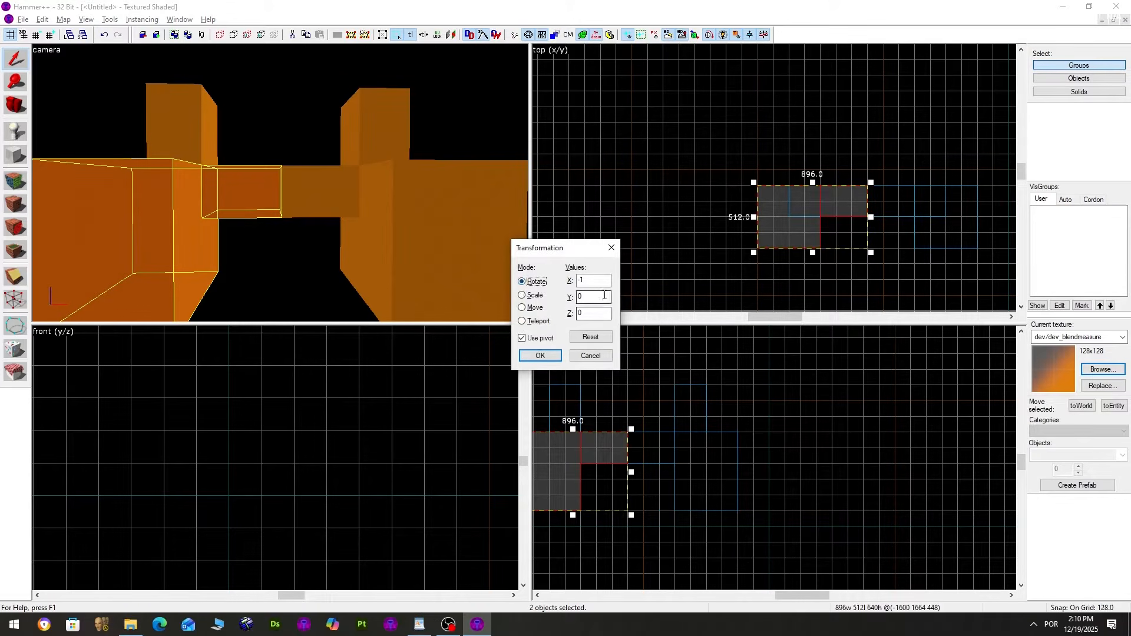
left_click(583, 281)
left_click(535, 308)
left_click(595, 280)
left_click(543, 323)
key("Tab")
left_click(611, 247)
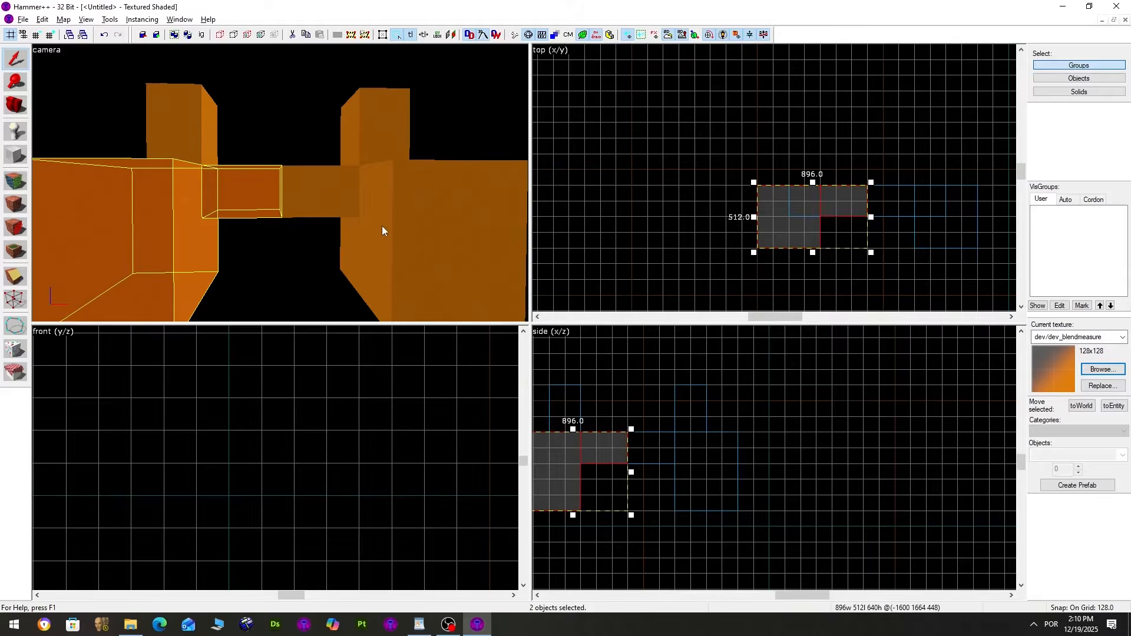
Delete all the original and mirrored blocks, leaving the map empty
key("Delete")
left_click(179, 156)
key("Delete")
left_click(299, 179)
key("Delete")
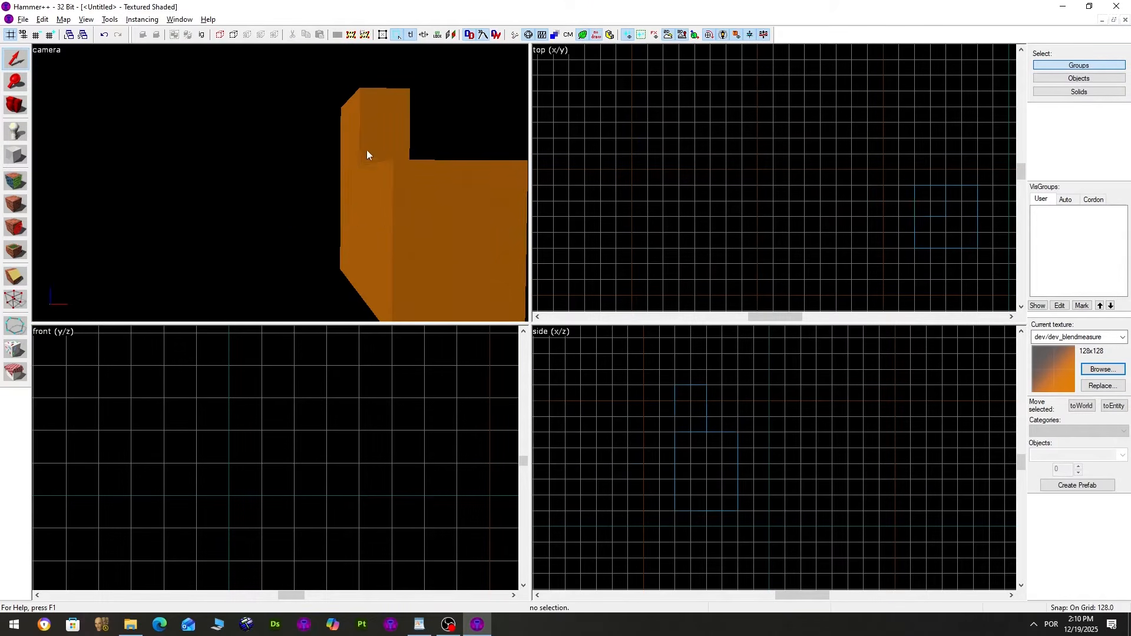
left_click(364, 152)
key("Delete")
left_click(355, 210)
key("Delete")
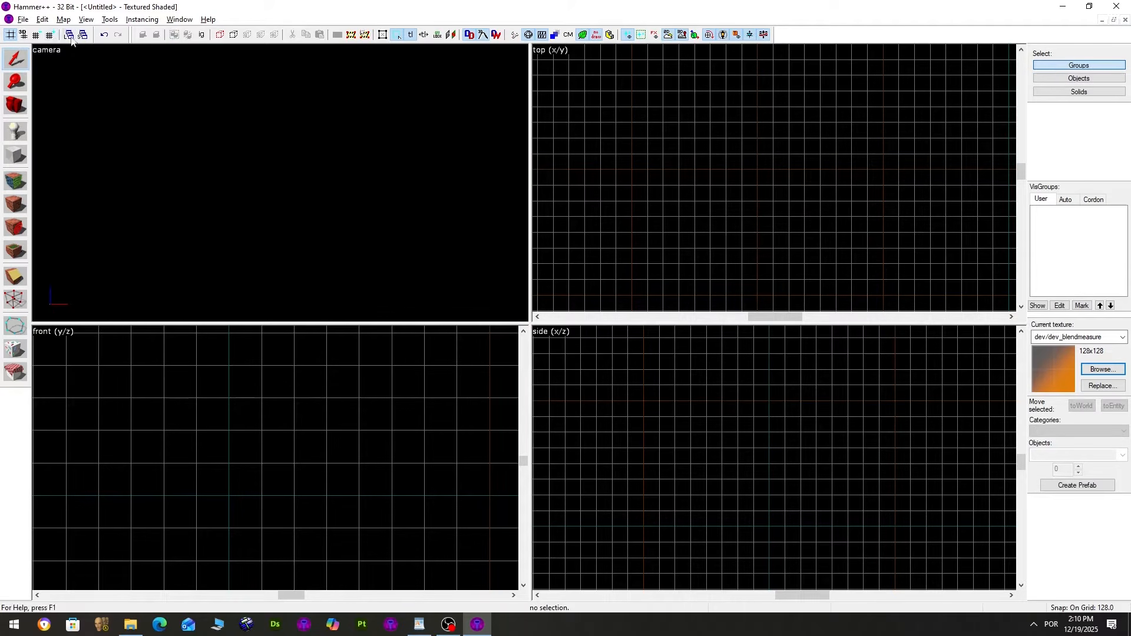
Create a block 768 units wide, 896 long and 640 high in the empty map and select it
key("shift+b")
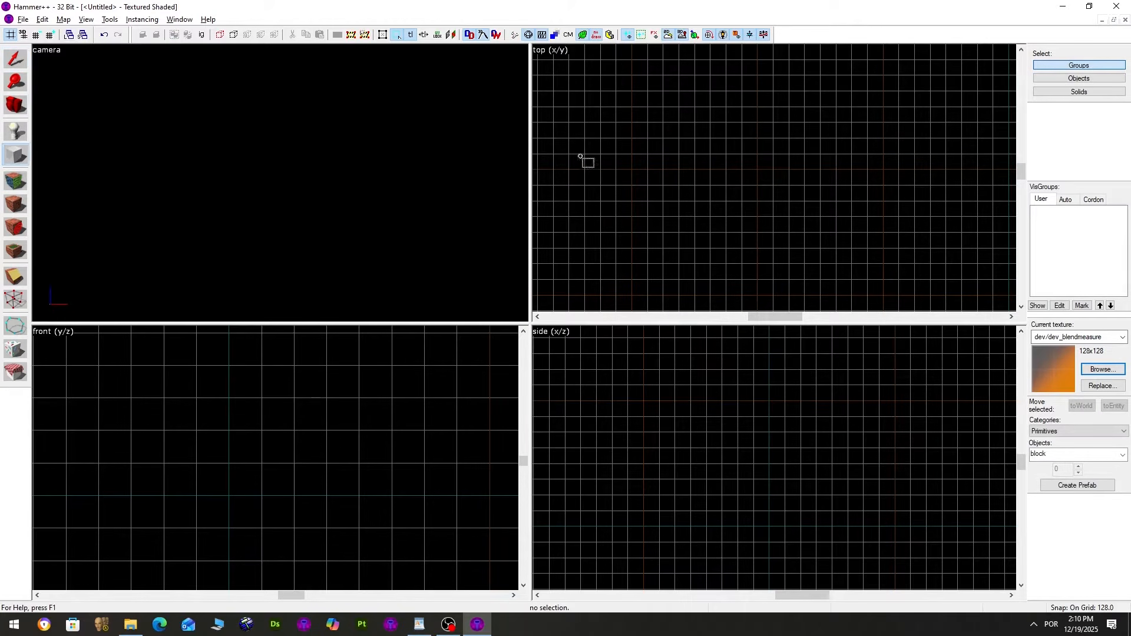
left_click_drag(681, 120, 773, 232)
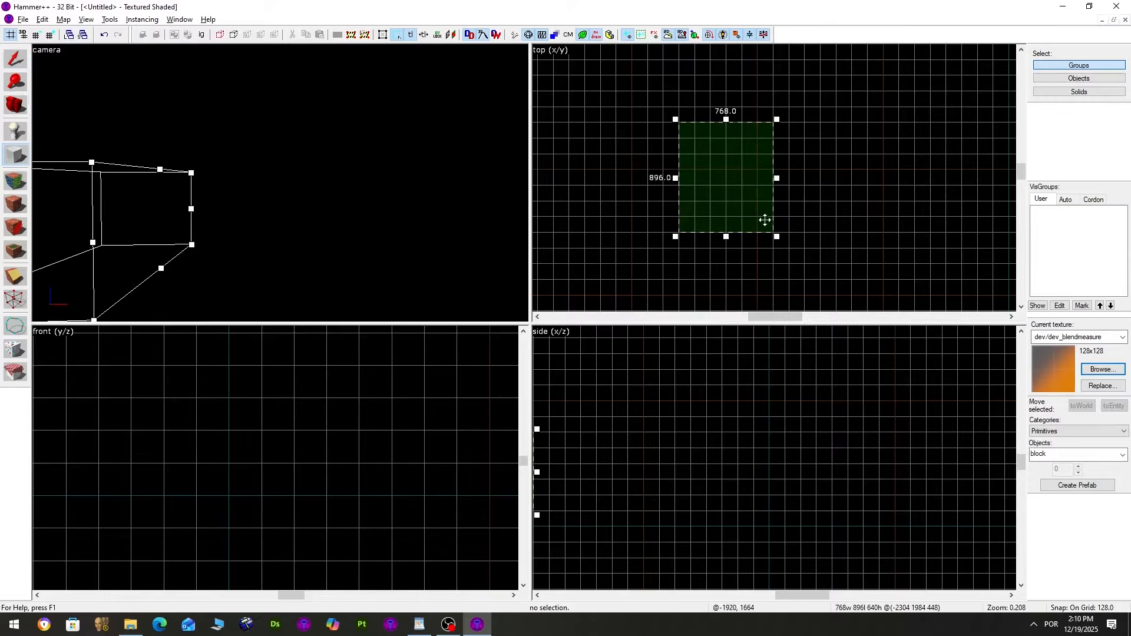
key("Return")
key("z")
key("w")
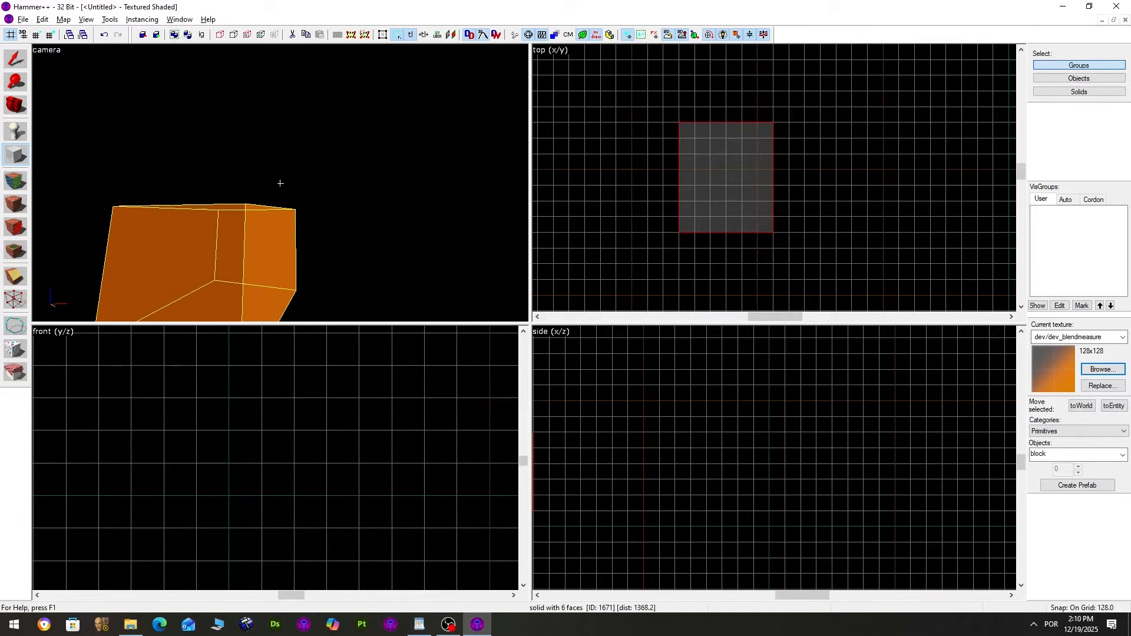
key("z")
left_click(10, 58)
key("z")
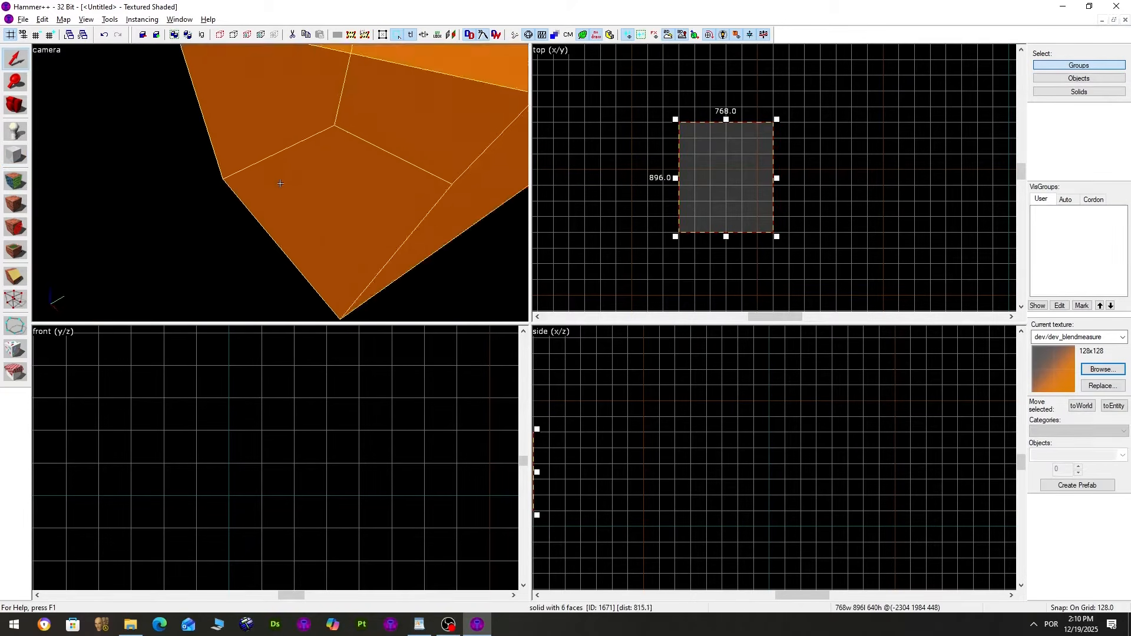
key("s")
key("z")
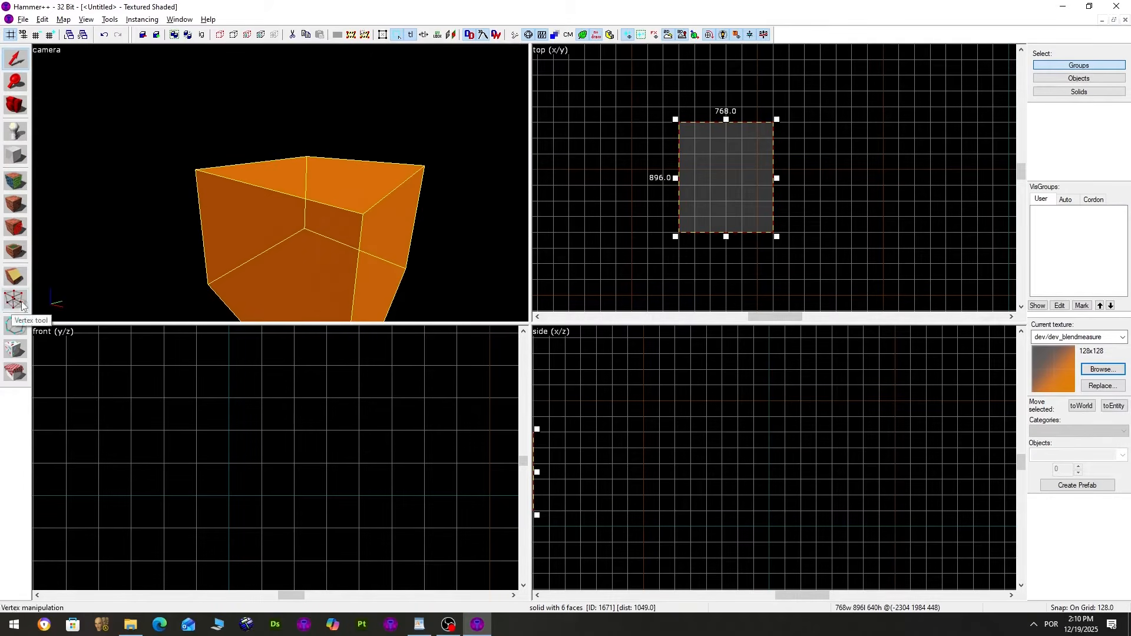
Enable vertex editing on the new block
left_click(15, 300)
key("z")
key("w")
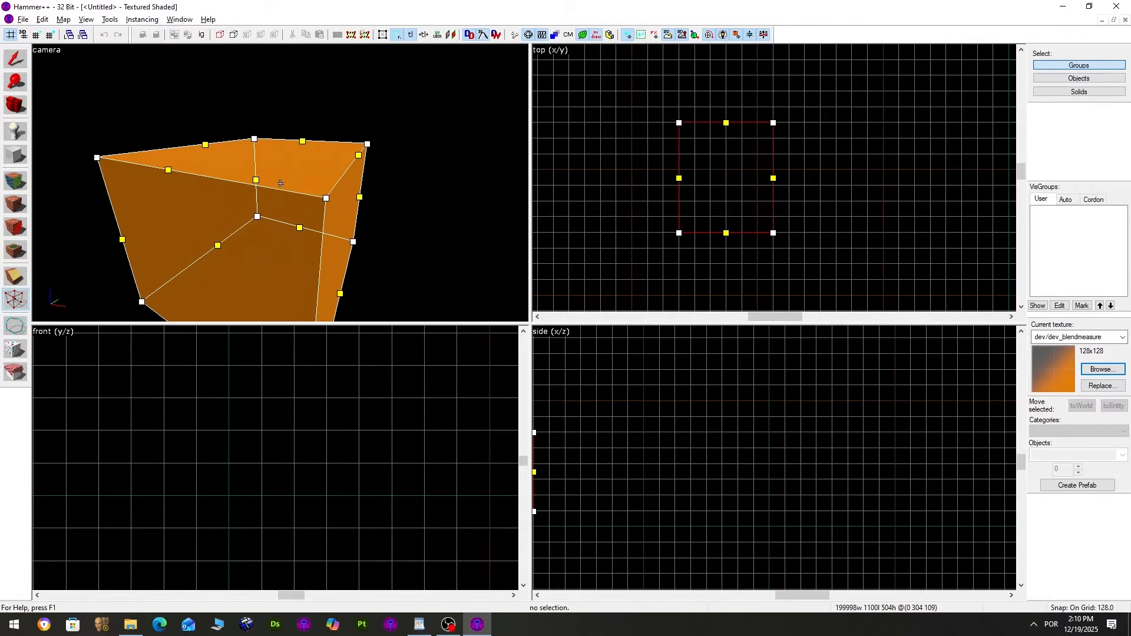
key("z")
key("s")
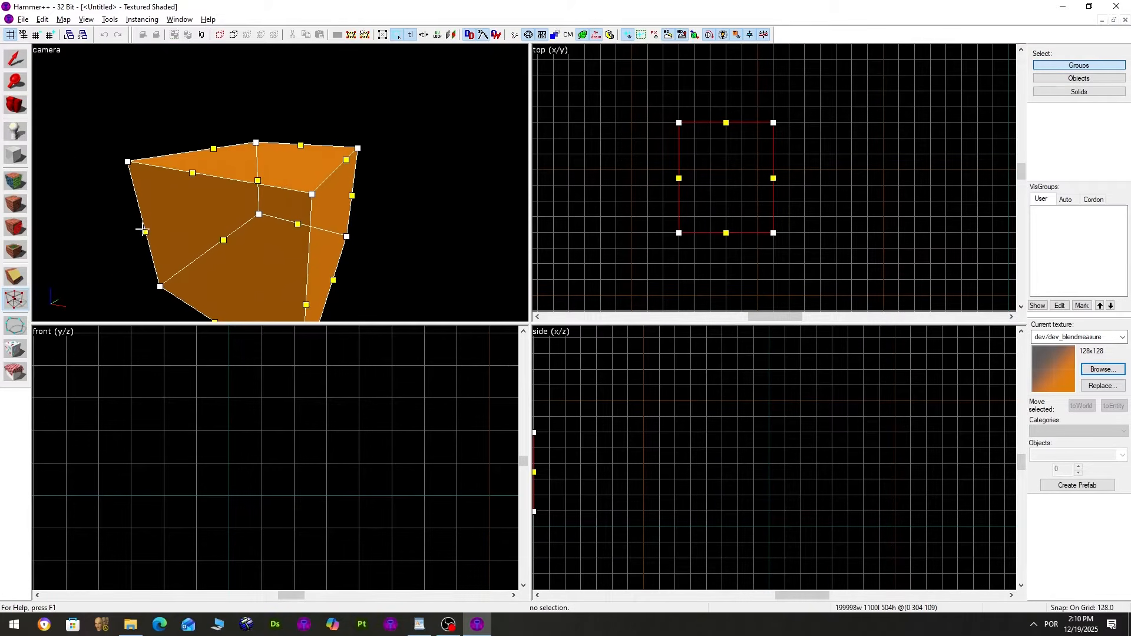
scroll(359, 191, "down", 3)
scroll(302, 245, "up", 2)
scroll(322, 196, "up", 2)
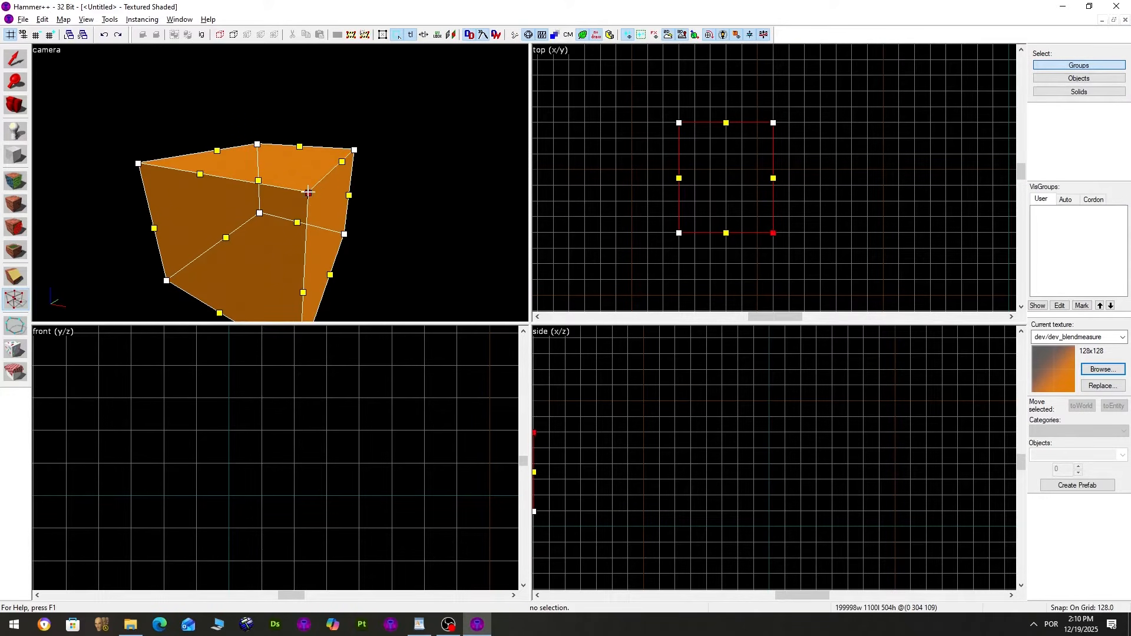
Try moving the block's upper corner vertex and an upper edge midpoint with the Vertex tool, and undo it
mouse_move(313, 195)
left_mouse_down()
mouse_move(364, 197)
mouse_move(278, 157)
mouse_move(279, 220)
mouse_move(341, 199)
mouse_move(266, 206)
mouse_move(329, 203)
mouse_move(264, 196)
mouse_move(330, 203)
mouse_move(272, 189)
mouse_move(307, 192)
left_mouse_up()
key("shift+s")
key("shift+v")
scroll(236, 139, "up", 6)
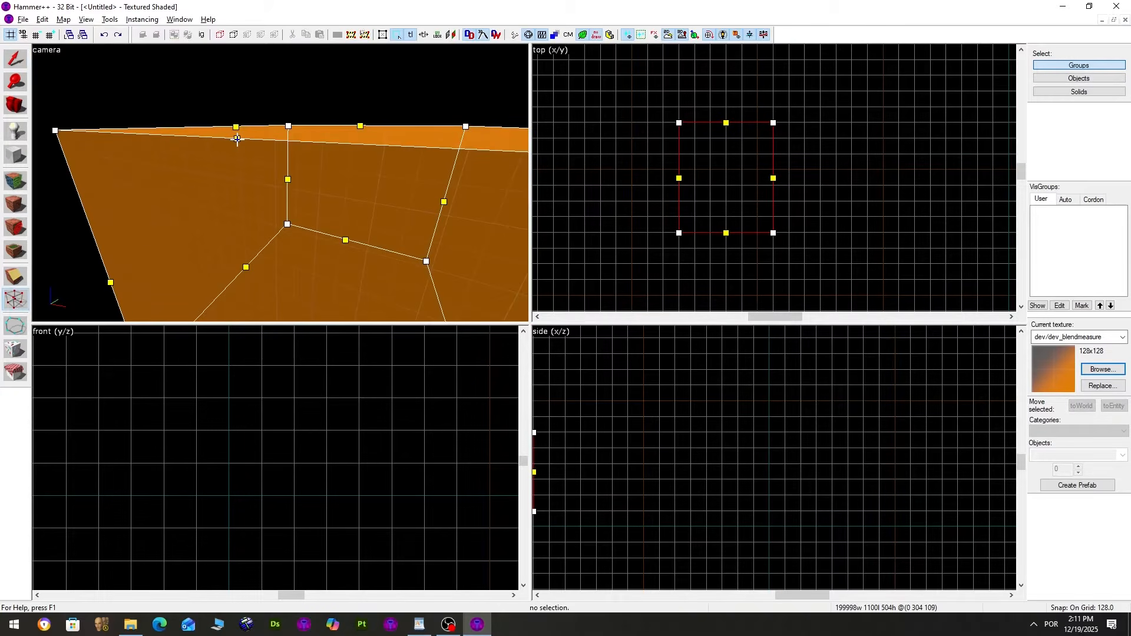
scroll(236, 139, "down", 6)
mouse_move(273, 186)
left_mouse_down()
mouse_move(272, 271)
mouse_move(273, 168)
mouse_move(254, 179)
mouse_move(264, 184)
left_mouse_up()
scroll(87, 98, "up", 2)
key("ctrl+z")
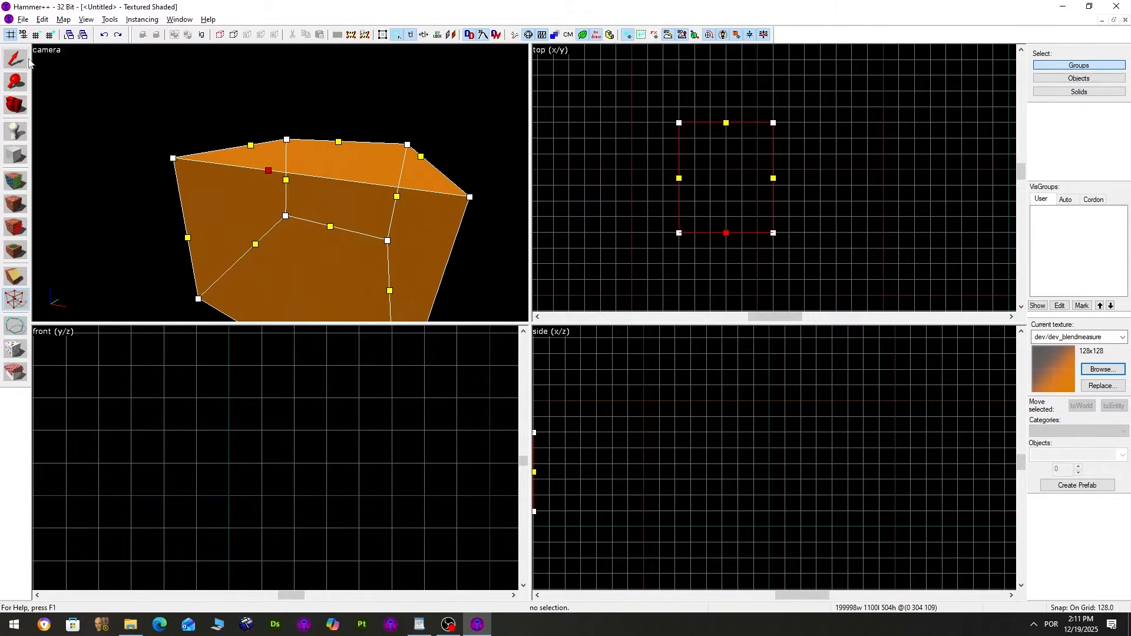
Cycle the Vertex tool's handles through vertices only, edge midpoints only, and both together
left_click(16, 299)
left_click(20, 302)
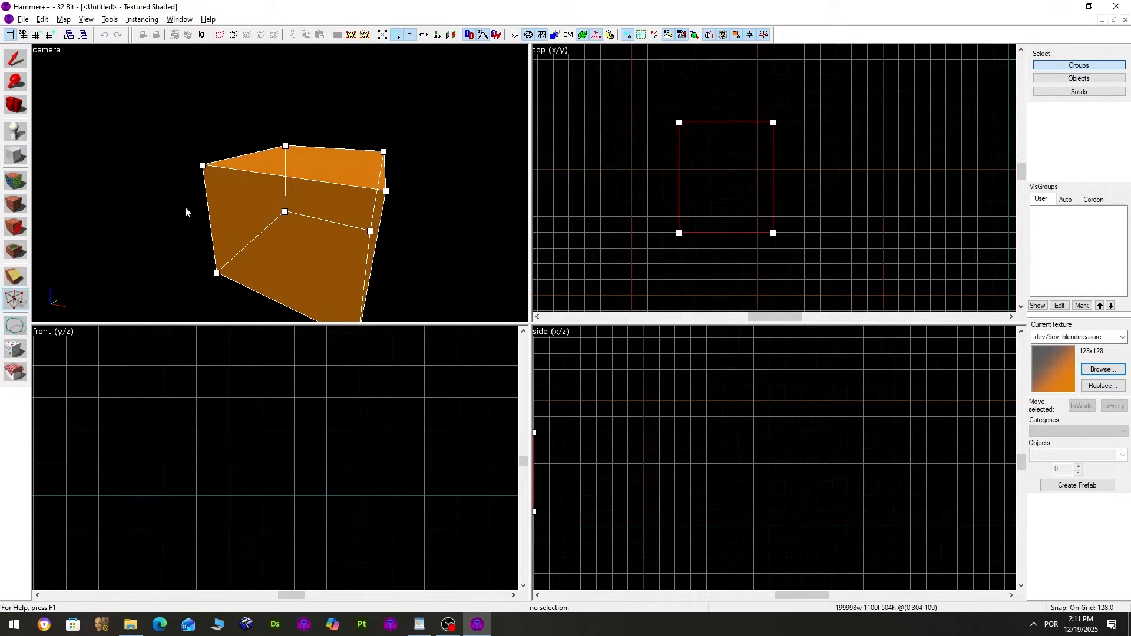
left_click(18, 298)
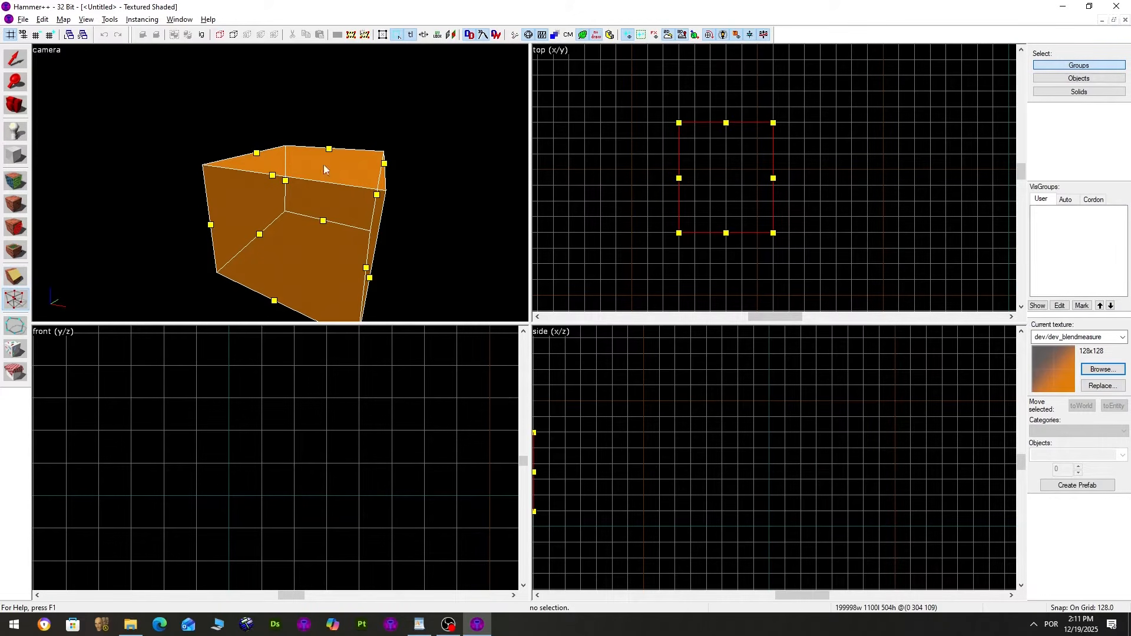
left_click(28, 306)
scroll(409, 210, "up", 4)
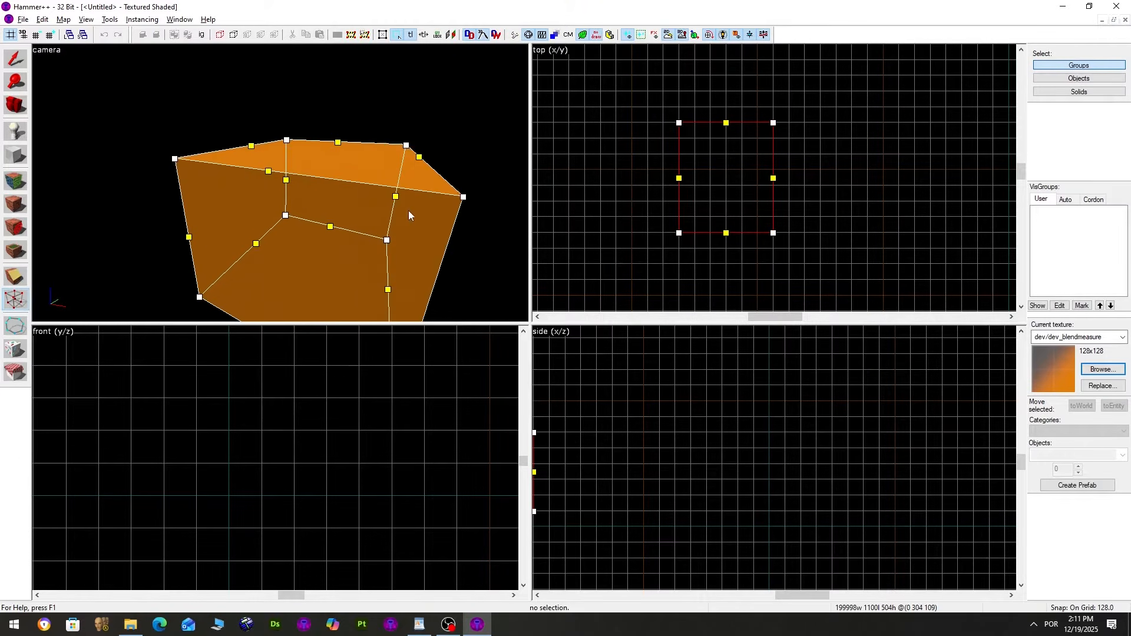
Split the block's negative-Y face at the midpoints of its upper and lower edges
key("z")
key("s")
key("z")
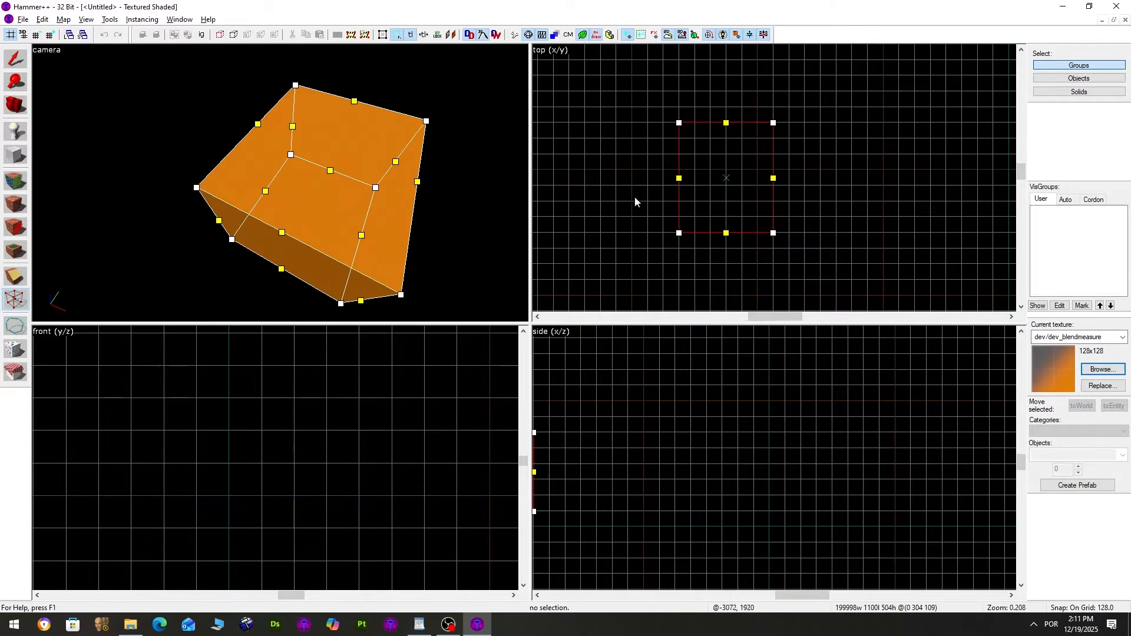
scroll(749, 202, "up", 3)
scroll(745, 202, "up", 4)
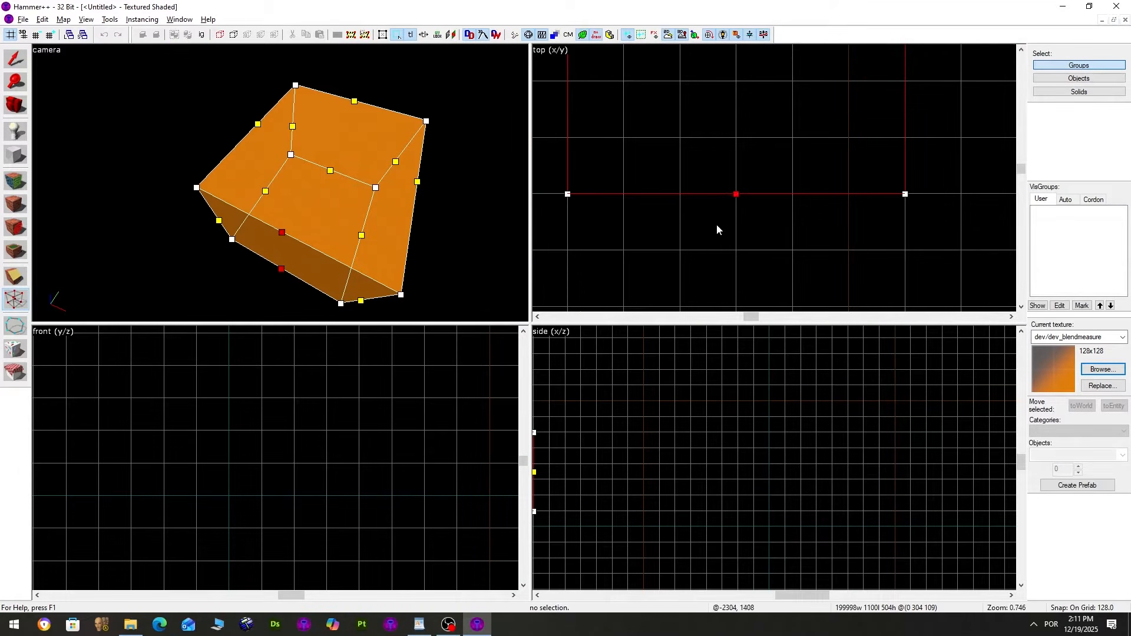
key("ctrl+f")
key("z")
key("w")
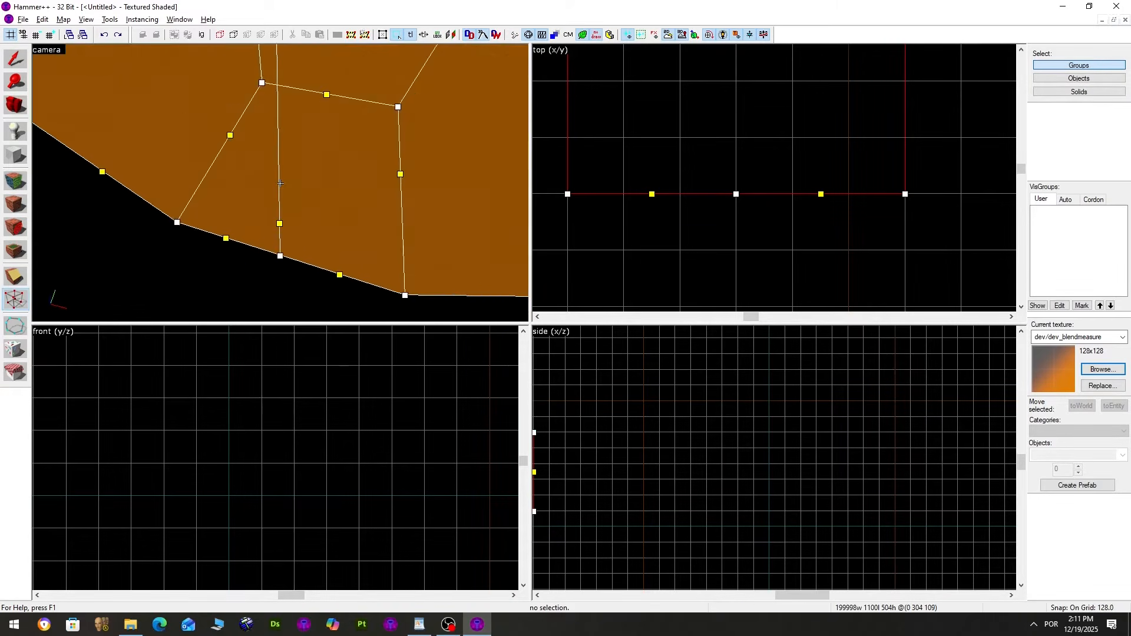
Pull the new middle vertices of the split face 128 units outward to Y 1408
key("s")
key("z")
left_click_drag(745, 151, 729, 251)
key("w")
key("shift+s")
key("Escape")
left_click(373, 208)
left_click(7, 296)
left_click_drag(758, 223, 729, 258)
Split the slanted face on the negative-X side at its midpoints and pull the new vertices 64 units outward on a 64-unit grid
left_click(652, 222)
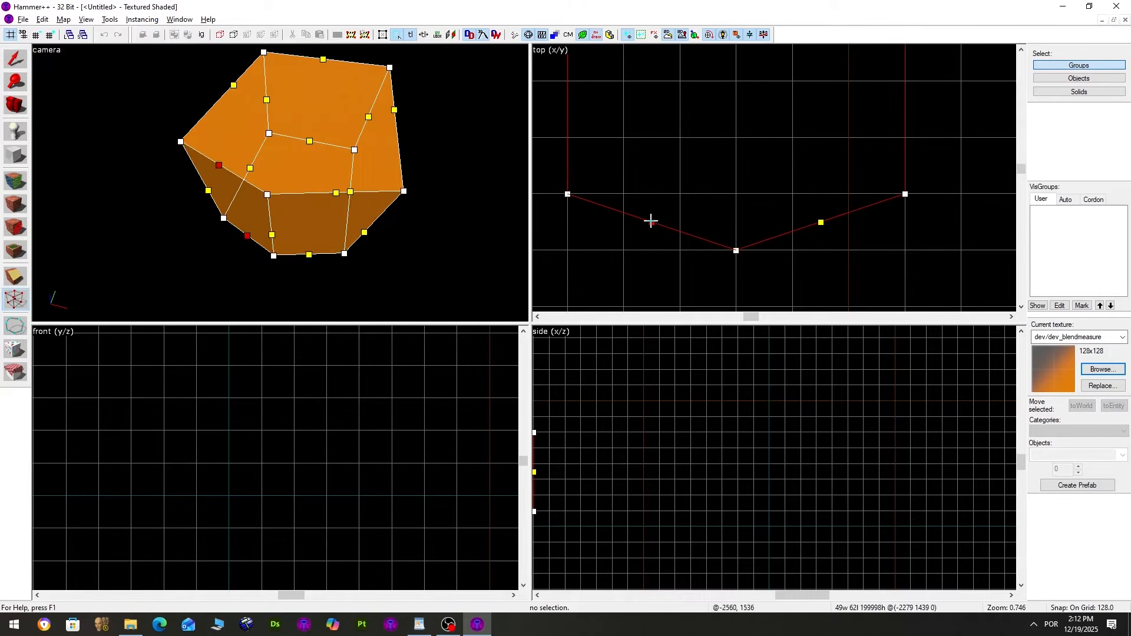
key("ctrl+f")
left_click(651, 222)
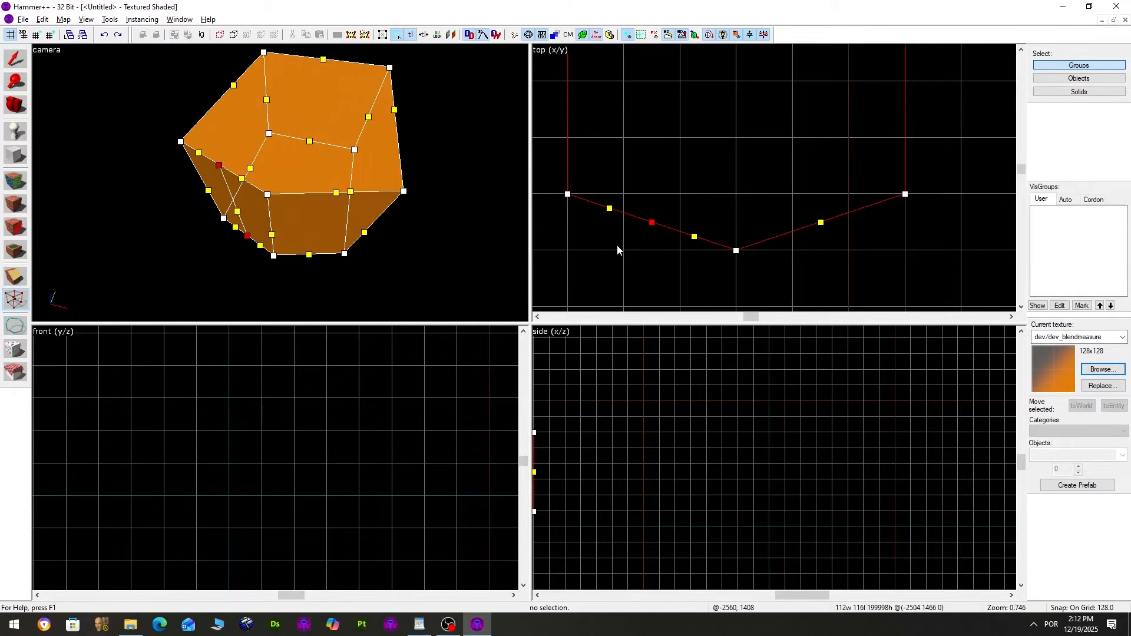
key("bracketleft")
left_click_drag(652, 222, 651, 250)
Split the positive-X slanted face at its midpoints, pull the new vertices 64 units outward, and extend the central vertices another 64 units
left_click(820, 222)
key("ctrl+f")
left_click_drag(812, 190, 822, 247)
left_click_drag(772, 207, 735, 279)
left_click(16, 59)
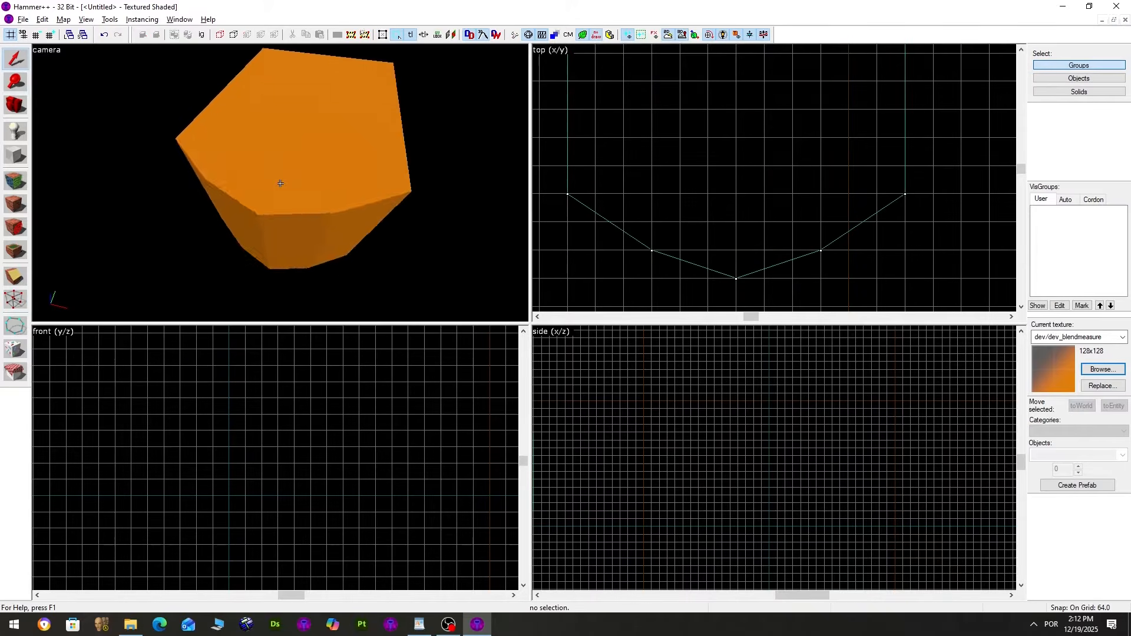
scroll(280, 184, "up", 5)
key("s")
key("a")
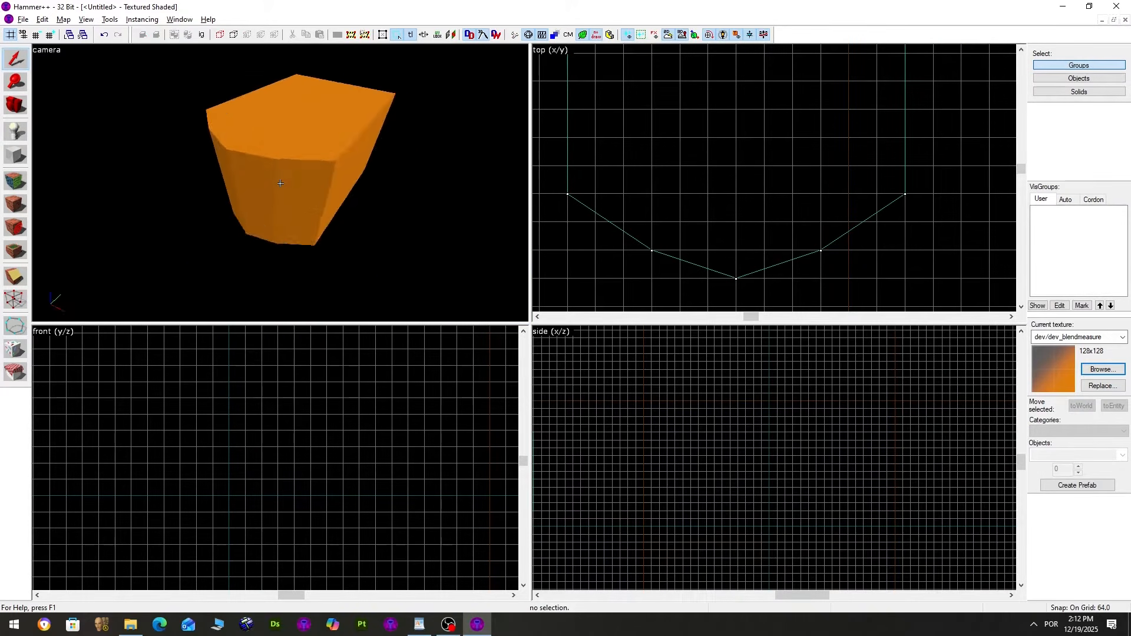
key("w")
key("z")
Scale all of the rounded block's top vertices by 0.5 with the Vertex tool, tapering the block upwards
left_click(296, 169)
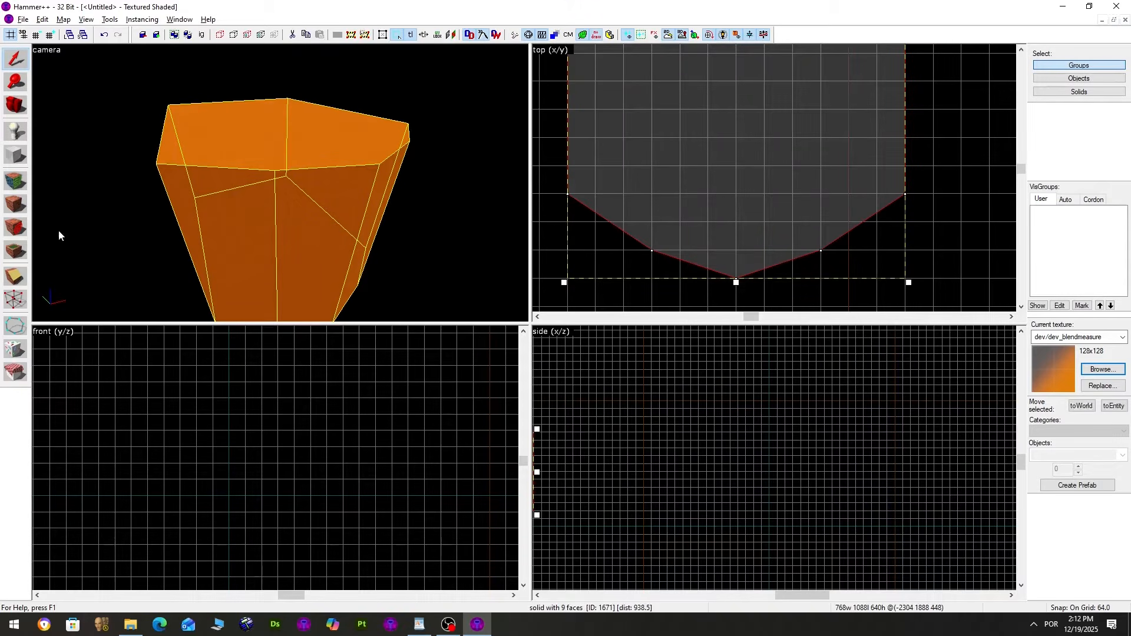
left_click(24, 287)
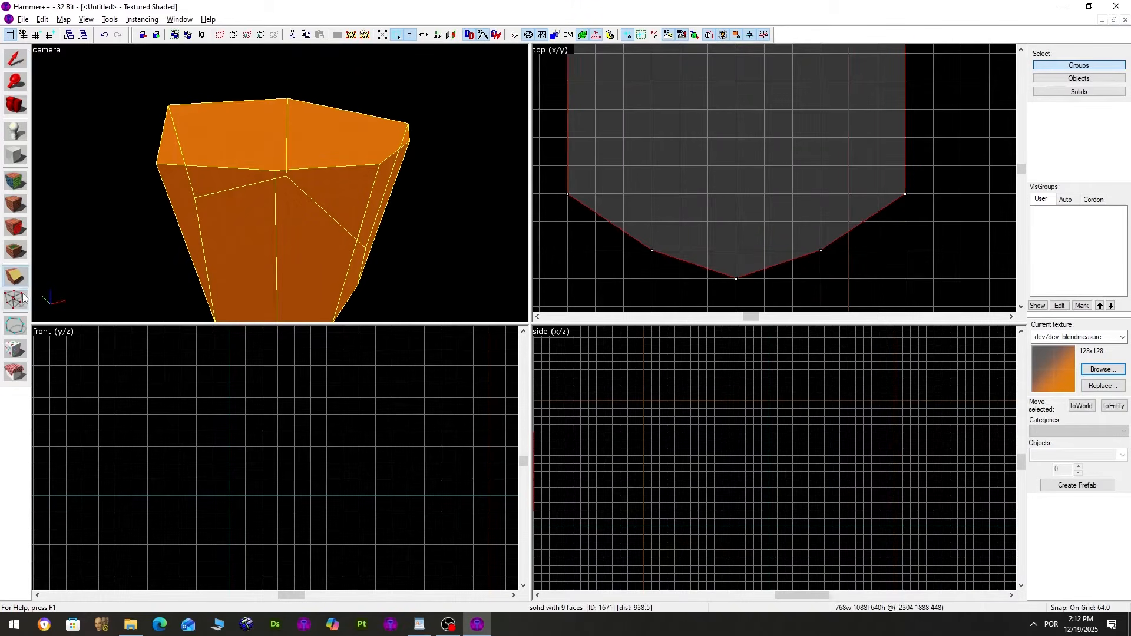
left_click(18, 299)
scroll(207, 375, "down", 6)
scroll(333, 382, "up", 8)
left_click_drag(436, 371, 155, 418)
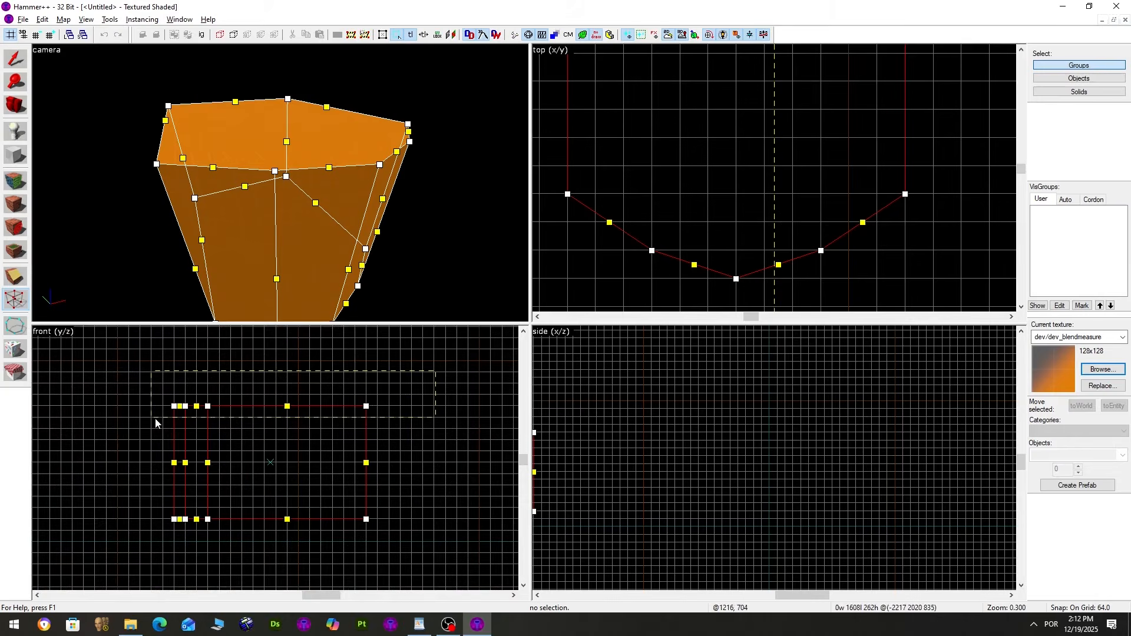
key("Return")
key("z")
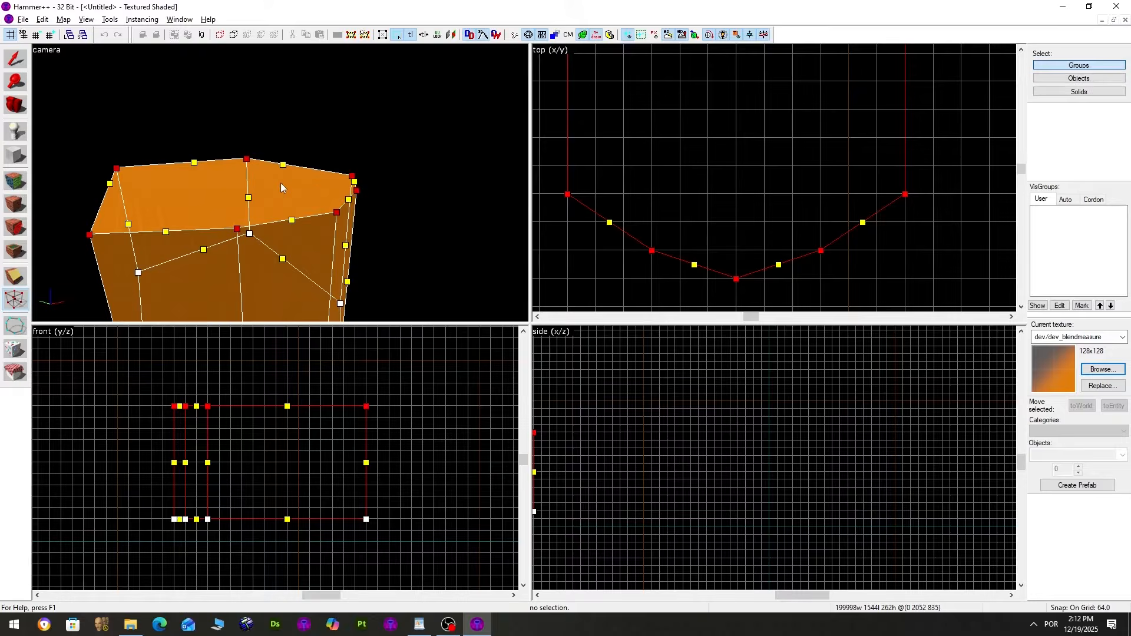
key("alt+e")
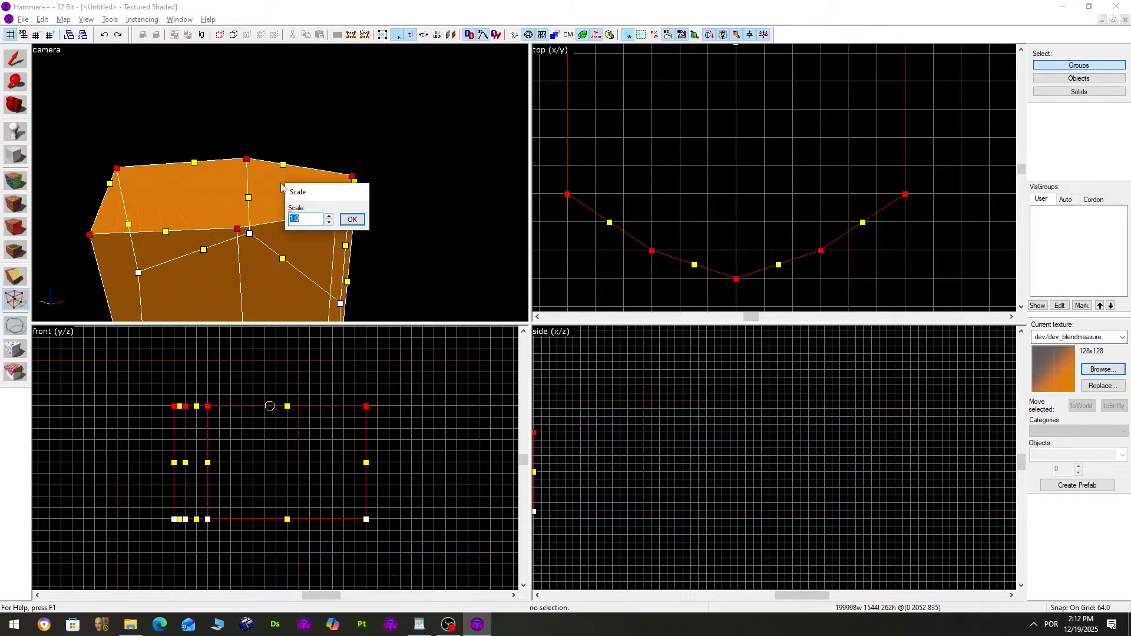
type("0.5")
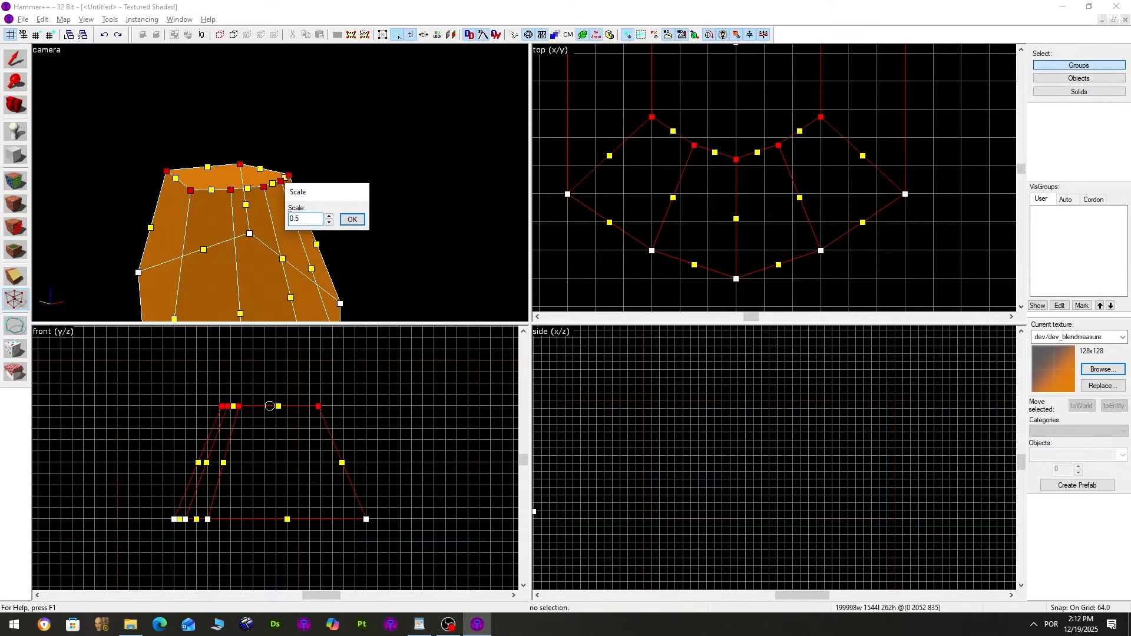
key("Return")
key("z")
key("w")
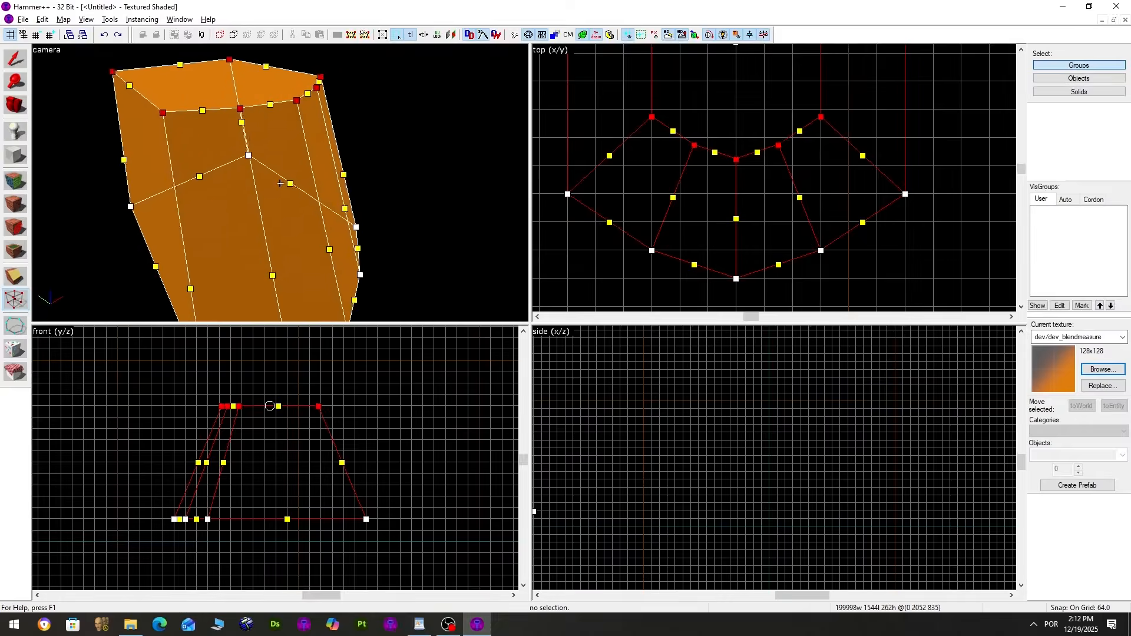
Examine the tapered block from several sides, including its top face and rounded end
key("shift+s")
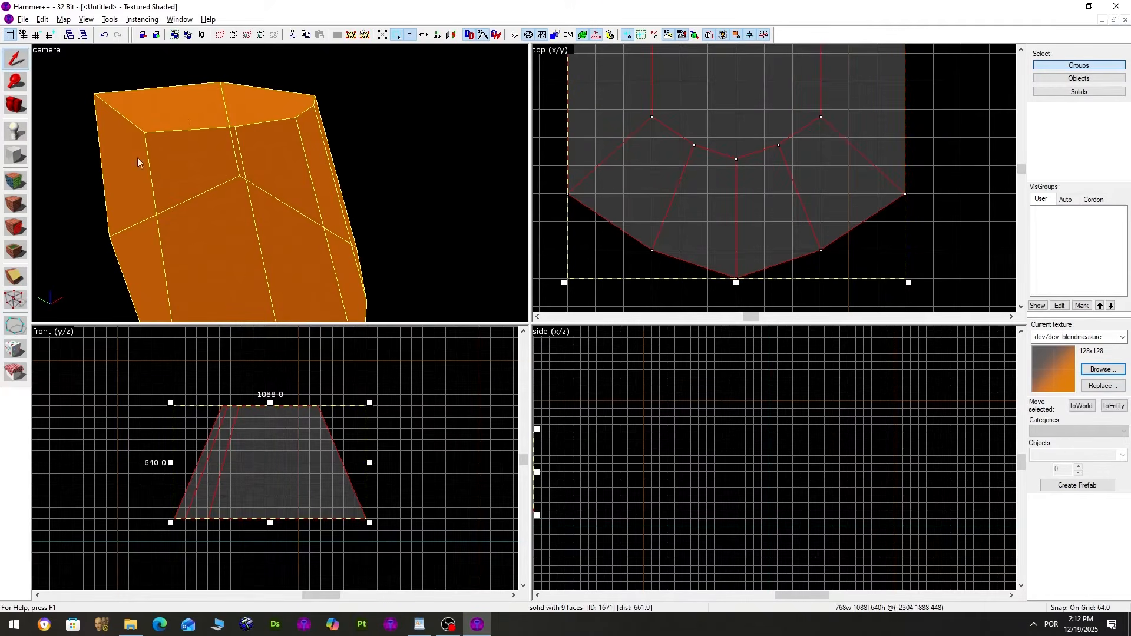
key("z")
key("a")
key("z")
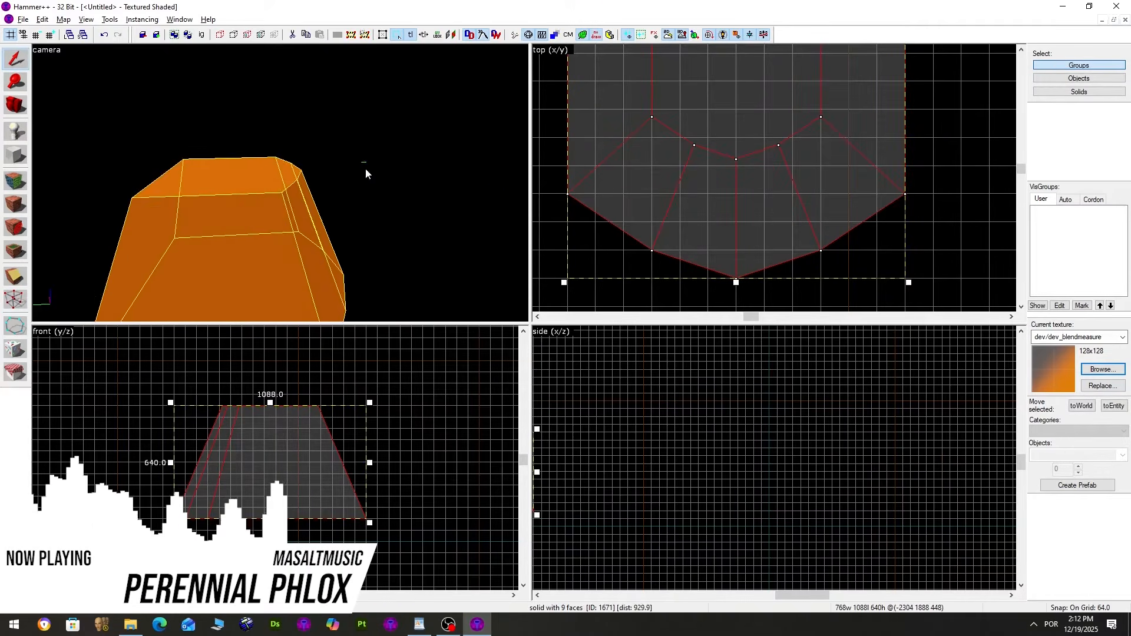
key("a")
key("w")
key("z")
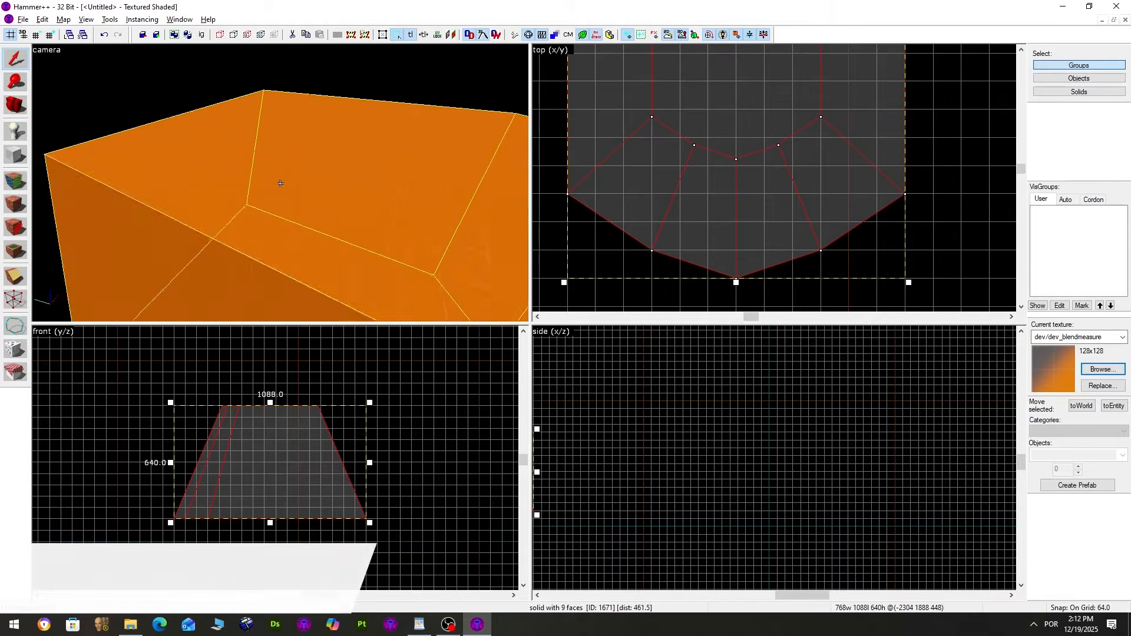
key("s")
key("d")
key("z")
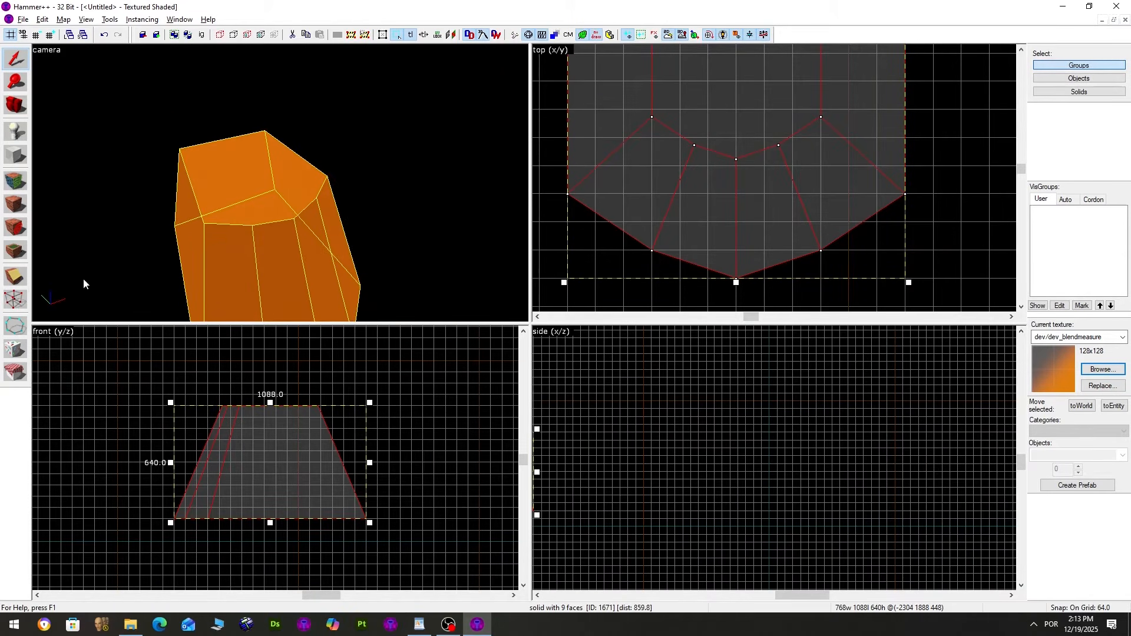
Try to snap all of the tapered block's vertices to the 64-unit grid
left_click(16, 299)
scroll(644, 241, "down", 5)
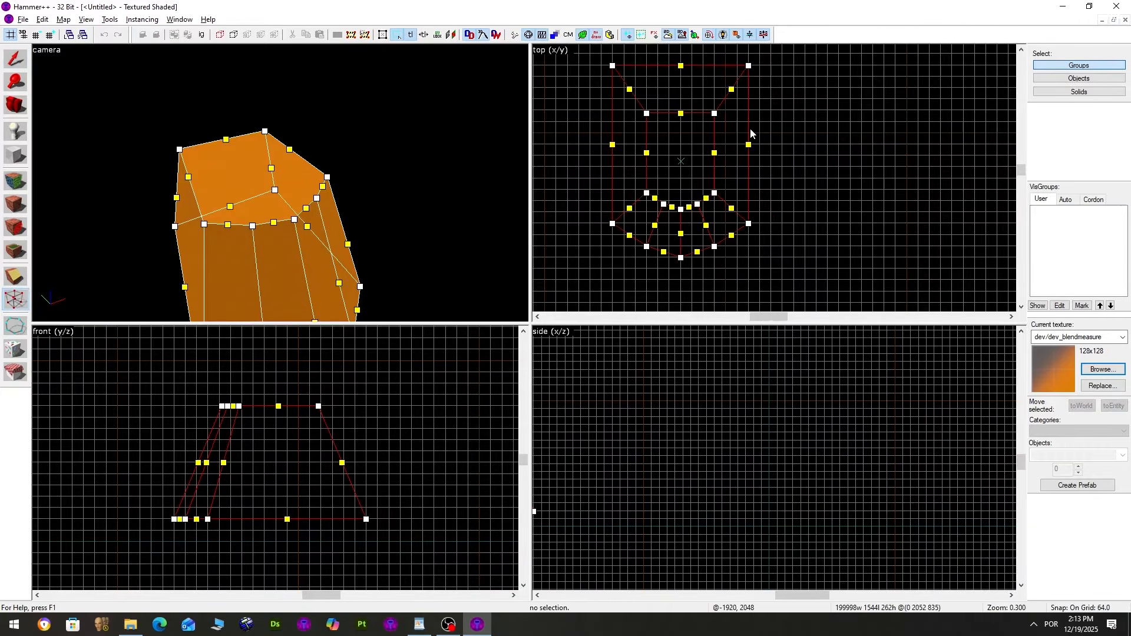
scroll(696, 86, "up", 3)
scroll(765, 153, "down", 4)
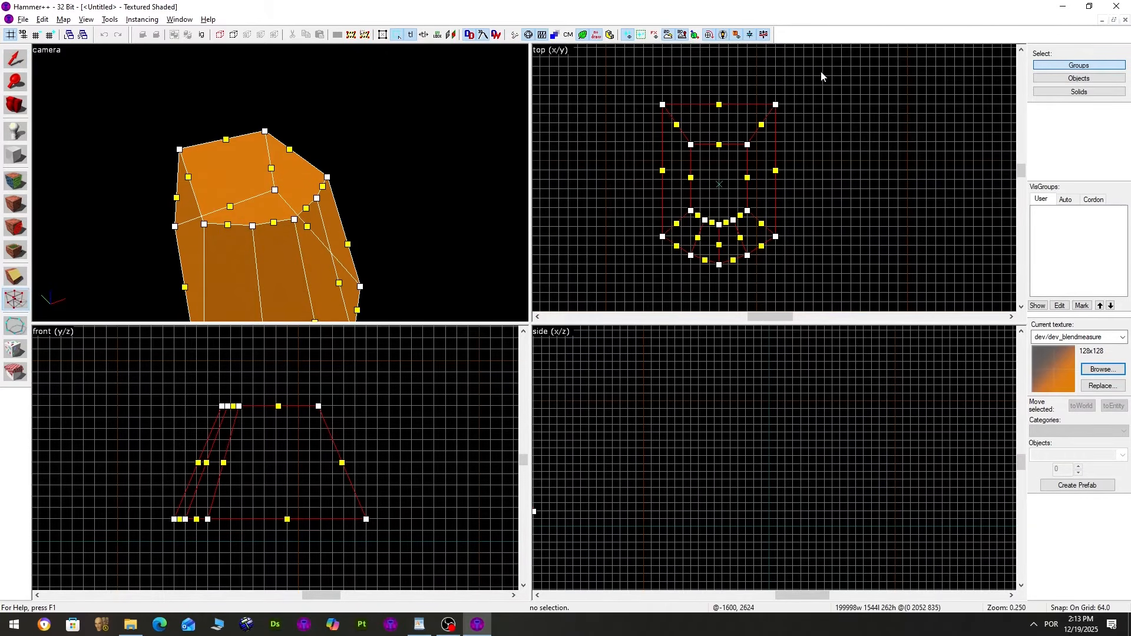
key("ctrl+a")
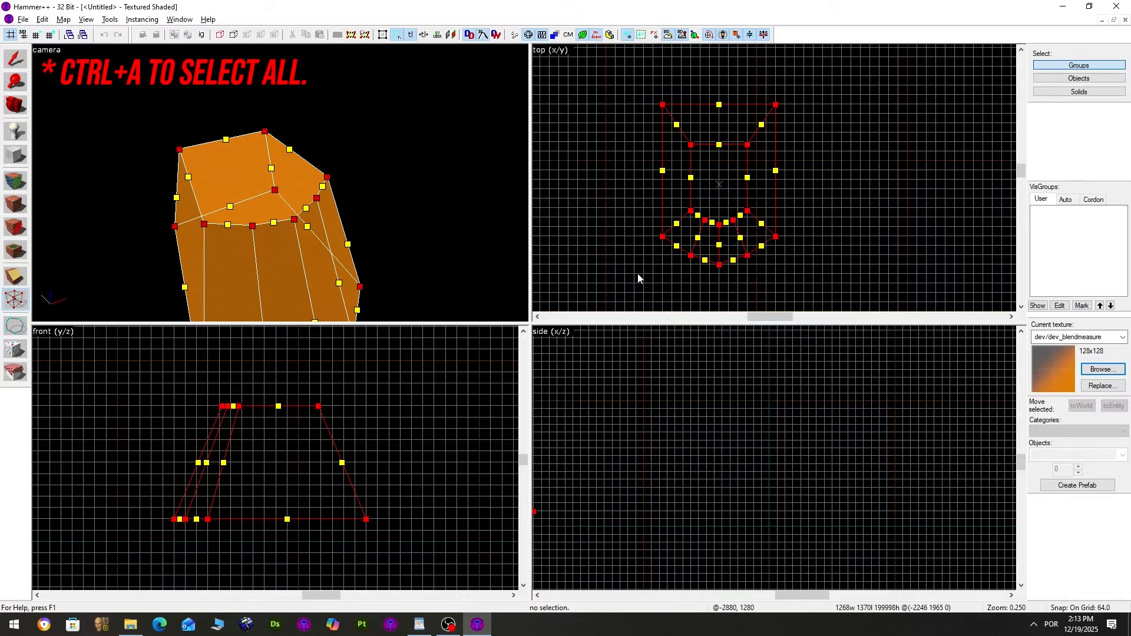
scroll(762, 253, "up", 8)
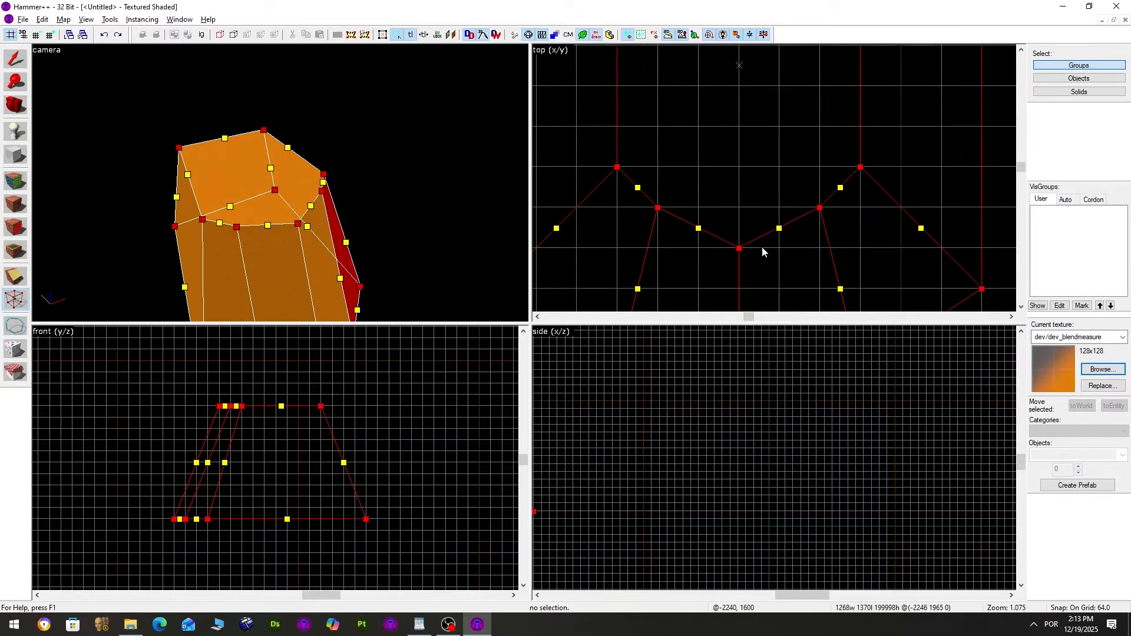
key("d")
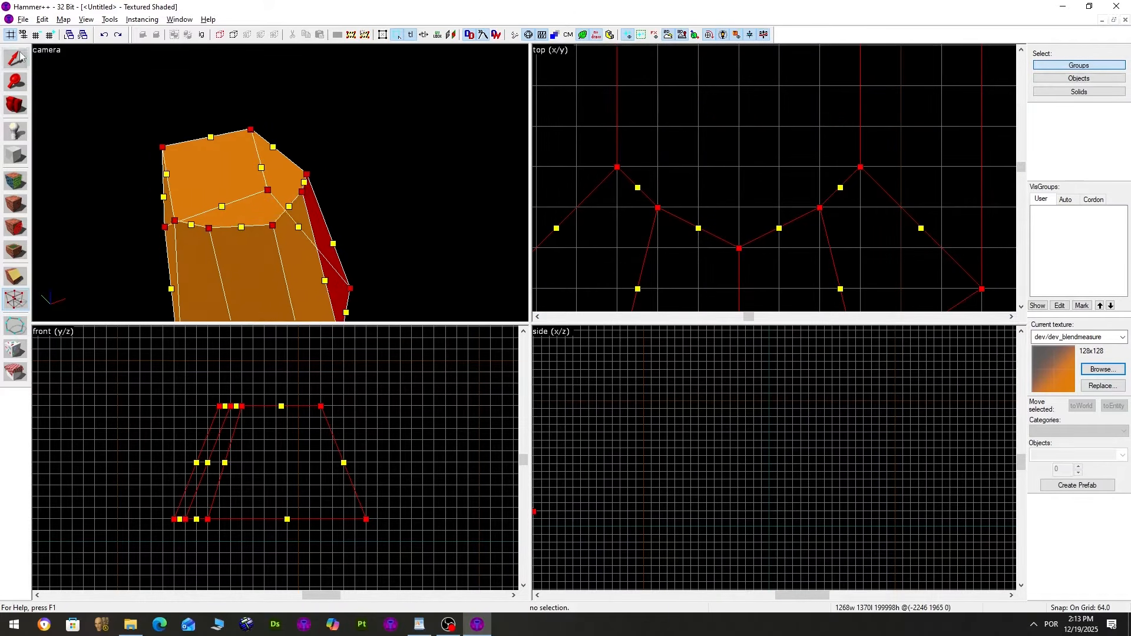
left_click(15, 58)
key("s")
Try to snap all of the block's vertices to a 32-unit grid
left_click(15, 299)
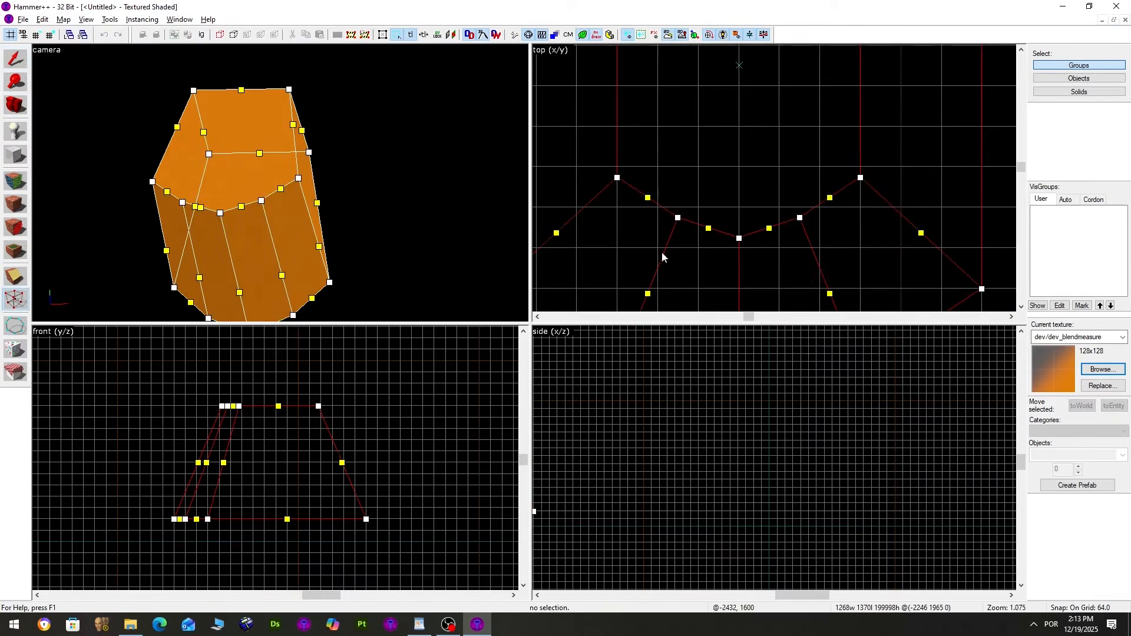
scroll(703, 240, "down", 9)
mouse_move(808, 126)
left_mouse_down()
mouse_move(664, 249)
mouse_move(648, 291)
left_mouse_up()
key("bracketleft")
scroll(713, 200, "up", 3)
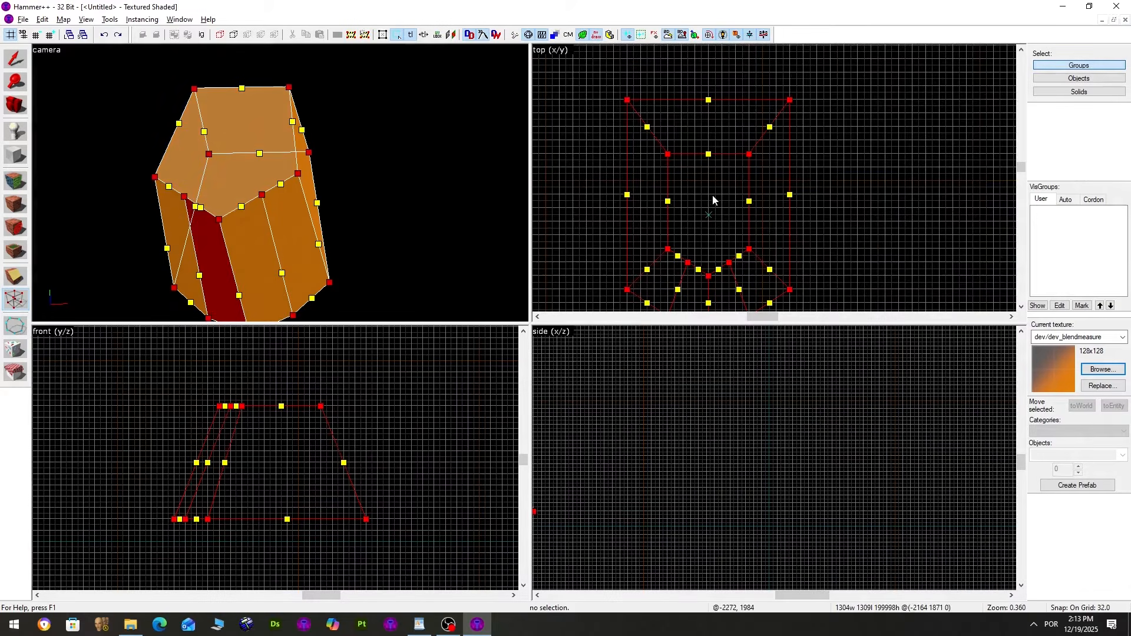
key("shift+s")
left_click(9, 275)
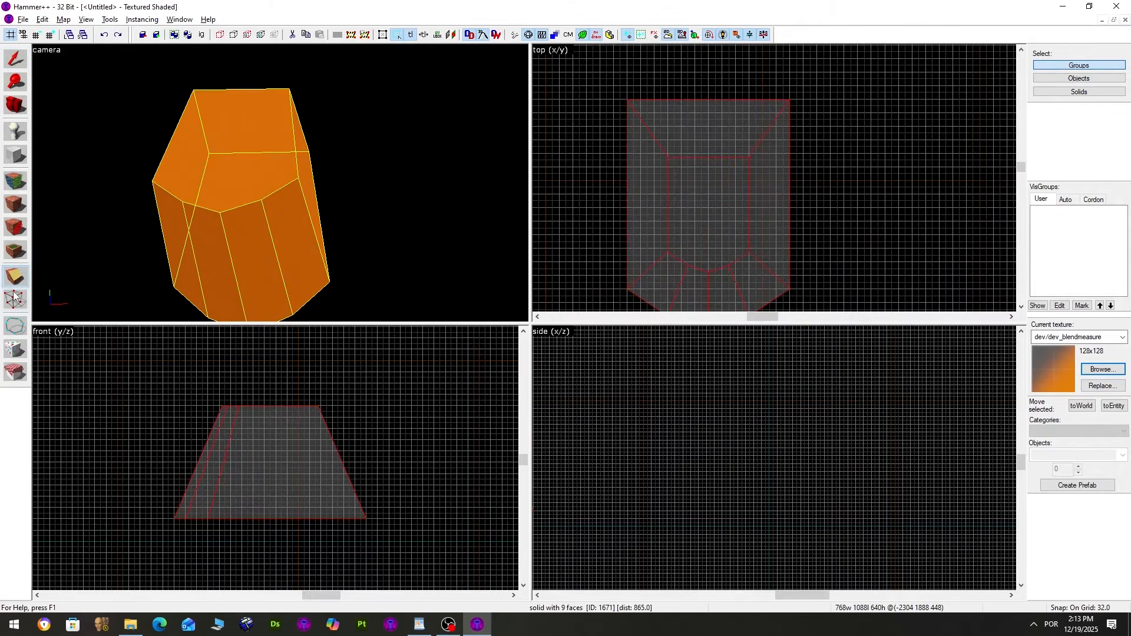
scroll(709, 220, "down", 3)
left_click(17, 280)
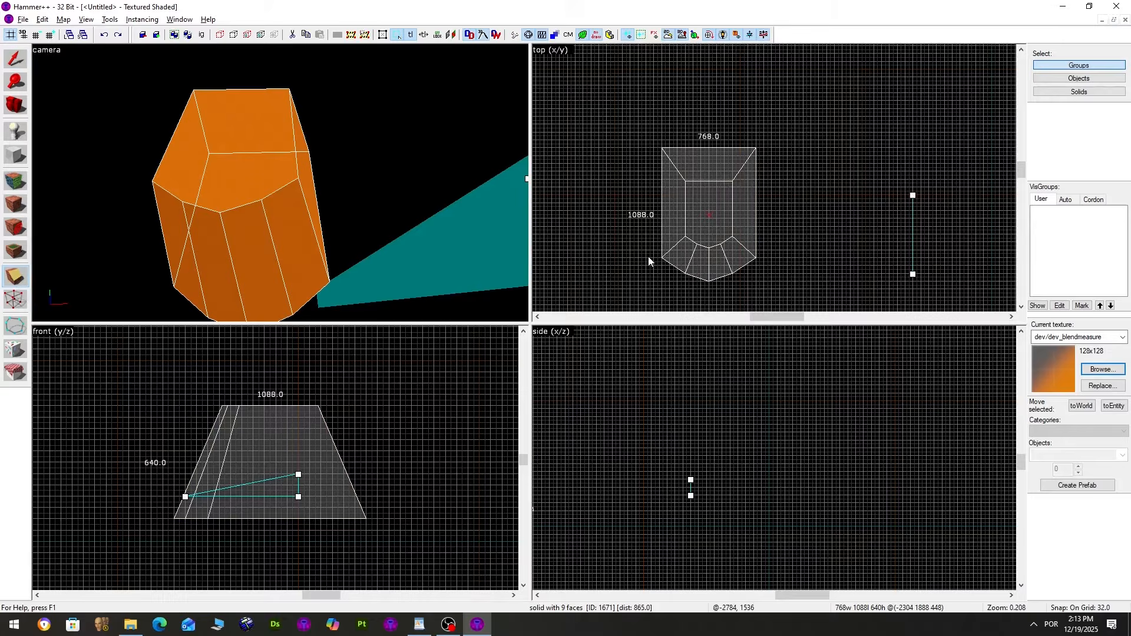
key("shift+s")
Set the grid to 16 units and snap all of the tapered block's vertices to it
key("bracketright")
key("bracketleft")
key("bracketleft")
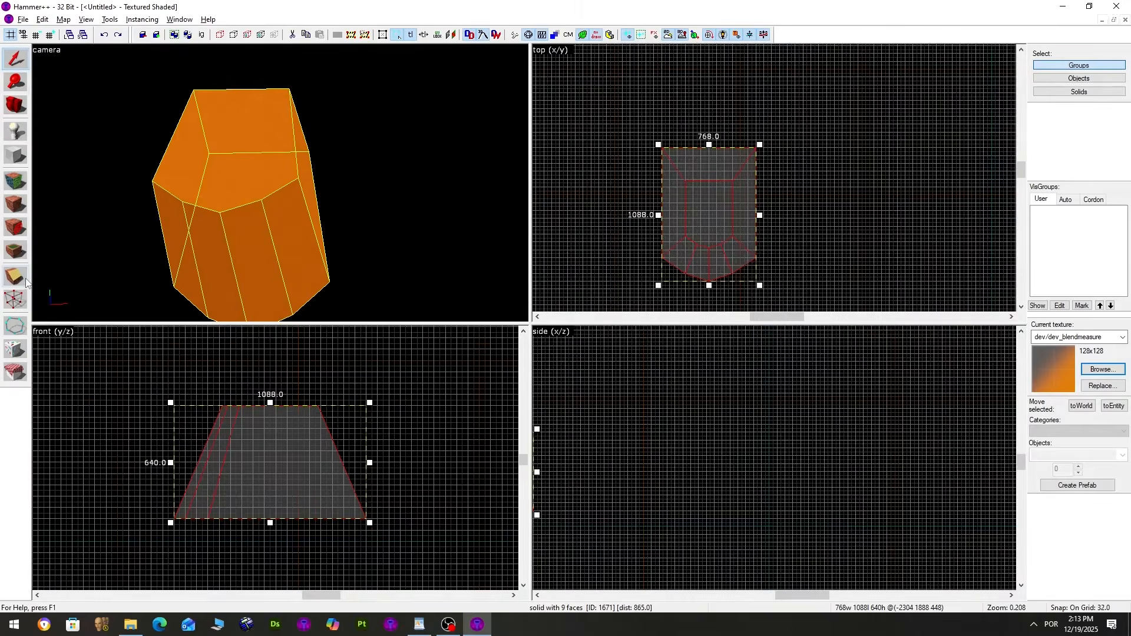
left_click(16, 299)
left_click_drag(827, 122, 616, 298)
scroll(712, 220, "up", 6)
scroll(628, 104, "up", 2)
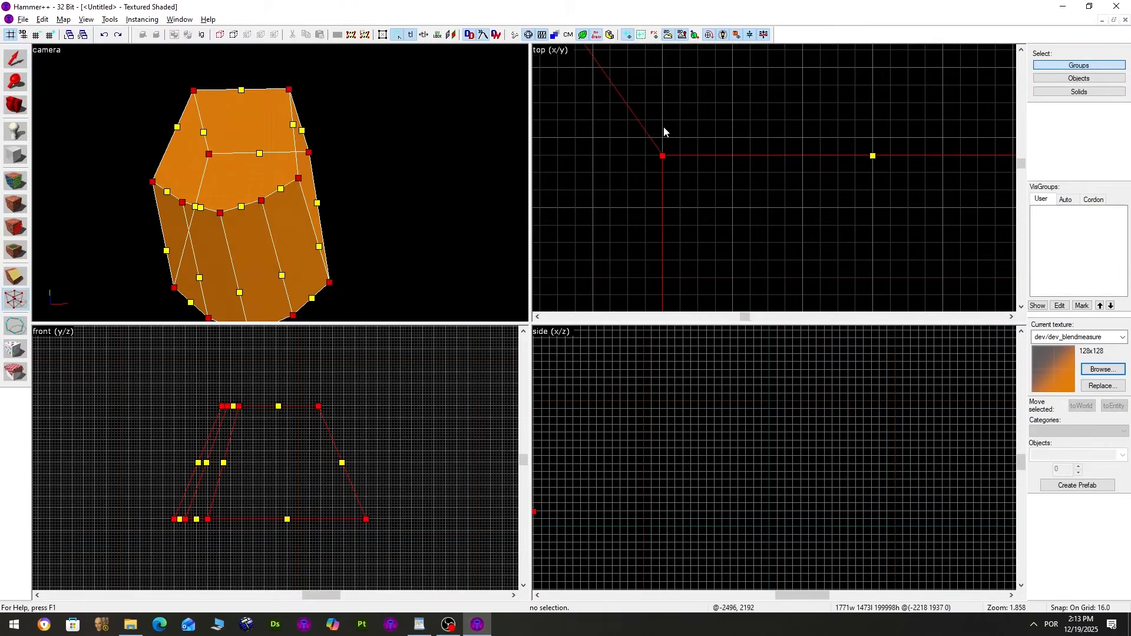
Try to snap only the block's inner top-face vertices to the 32-unit grid
scroll(645, 138, "down", 6)
left_click_drag(638, 122, 719, 236)
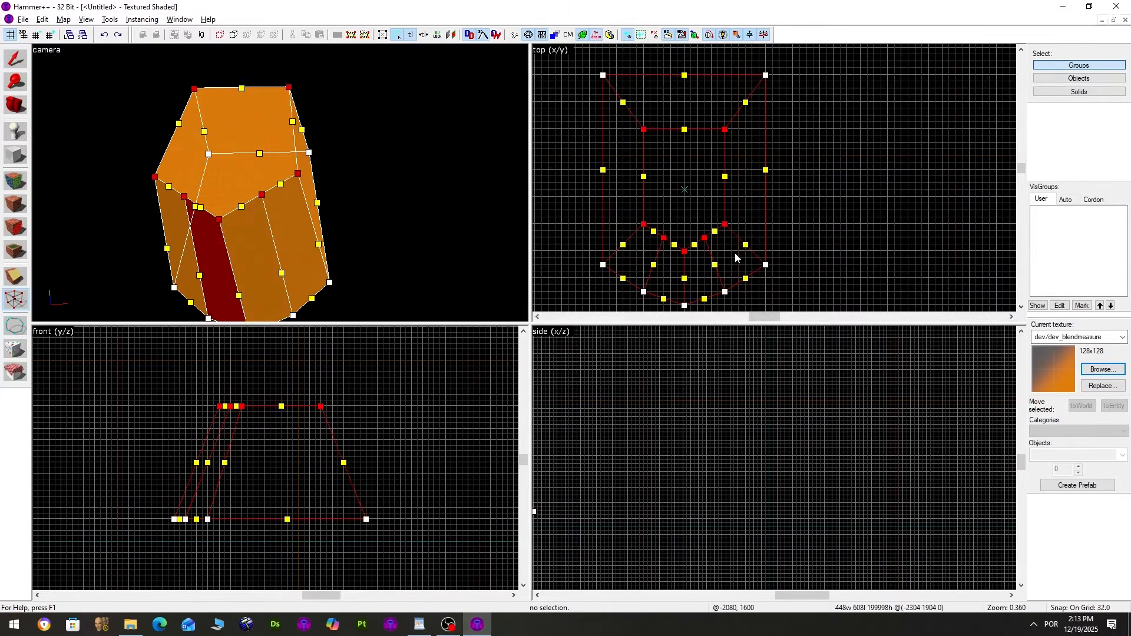
left_click(22, 57)
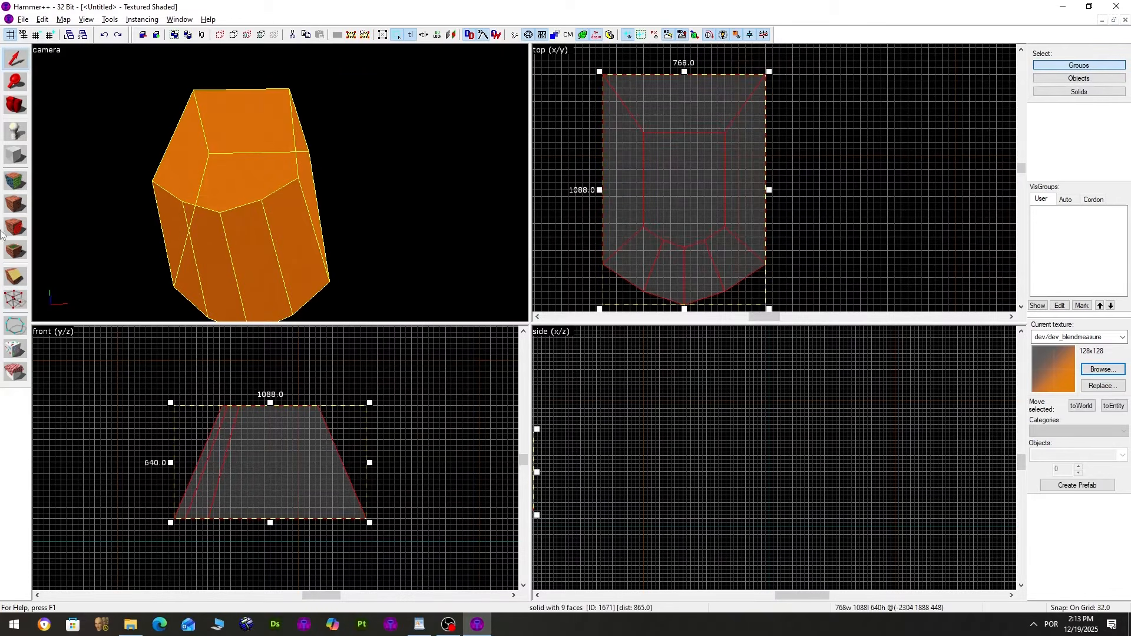
Nudge the two top-face vertices at the block's straight end outward along Y with the 32-unit grid active
key("shift+v")
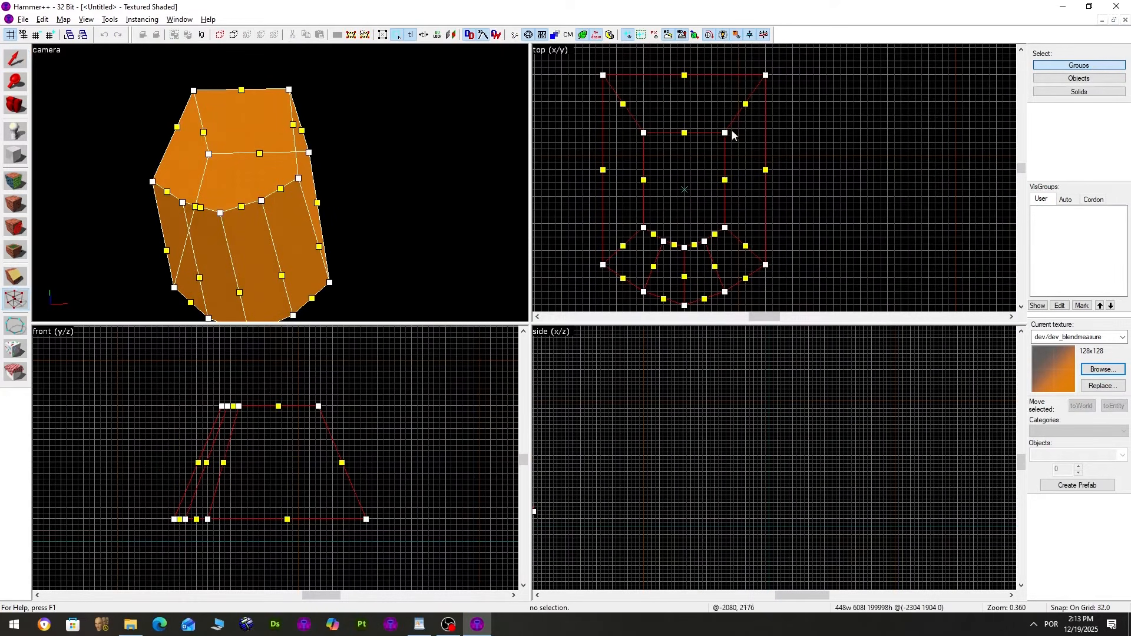
key("Up")
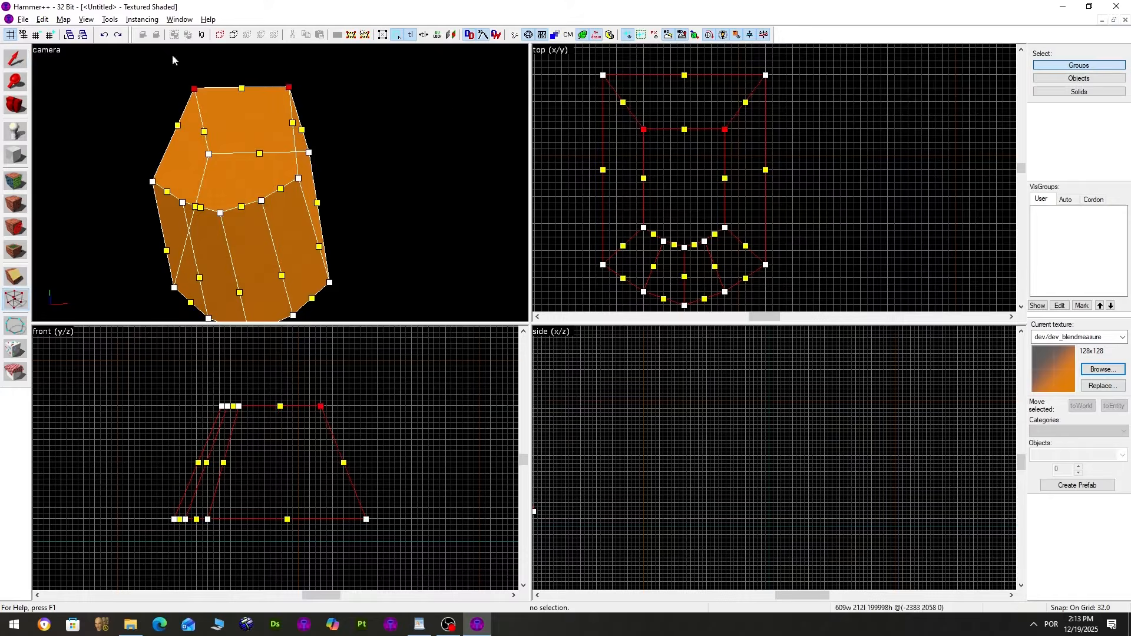
left_click(7, 58)
key("a")
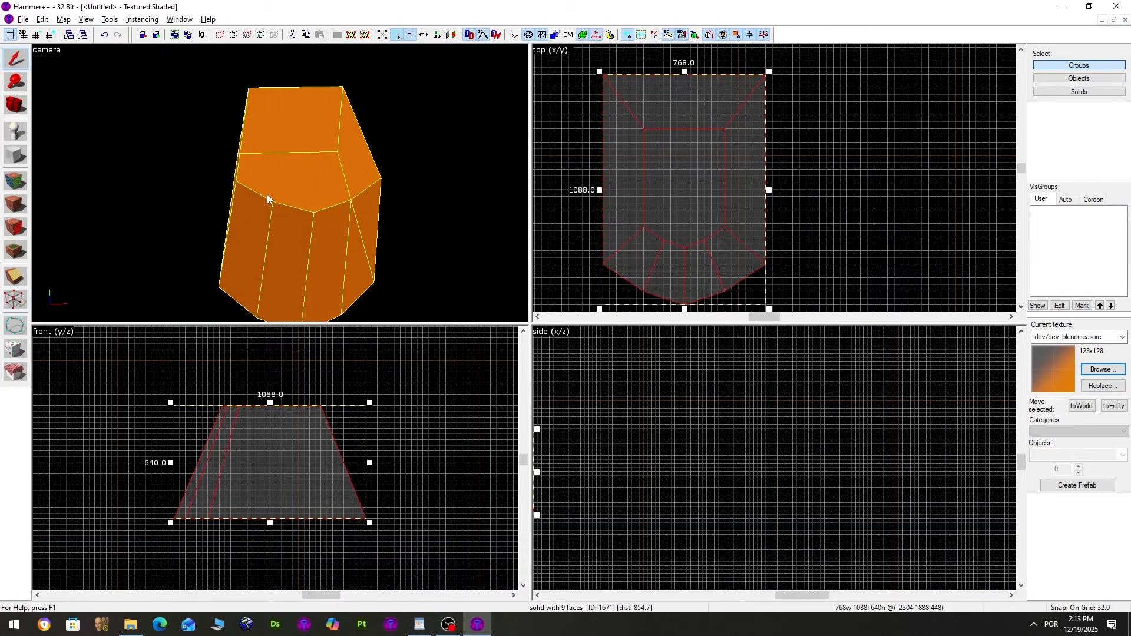
Delete the tapered block and draw a 448 by 480 by 640 unit box for an arch primitive
key("Delete")
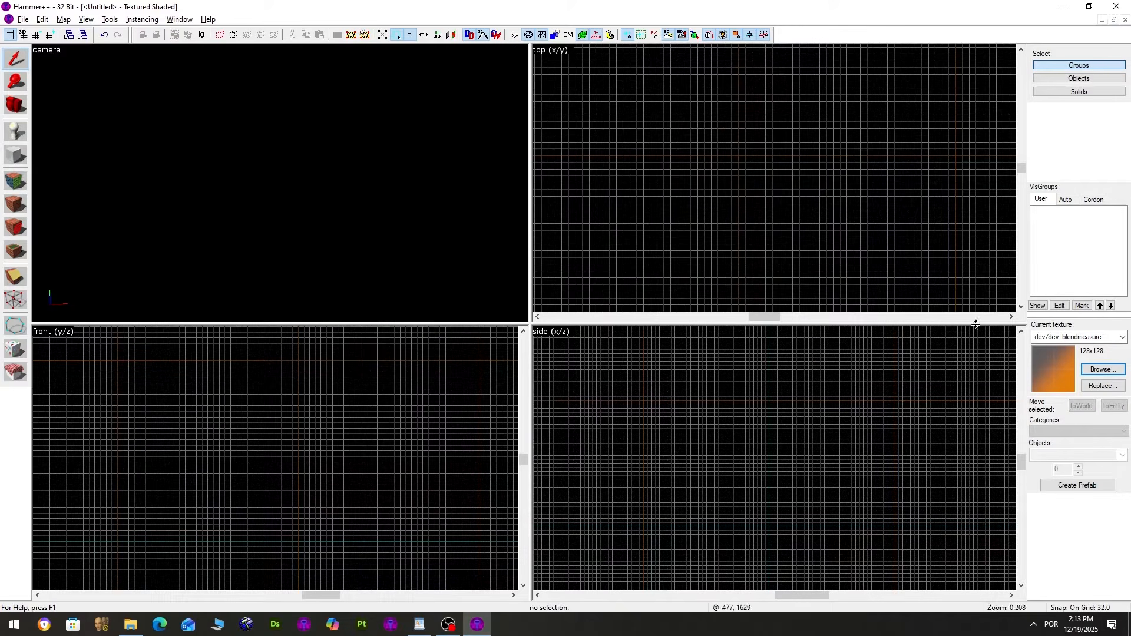
mouse_move(718, 149)
left_mouse_down()
mouse_move(730, 188)
mouse_move(883, 245)
mouse_move(790, 240)
mouse_move(793, 230)
left_mouse_up()
left_click(15, 154)
left_click(1122, 453)
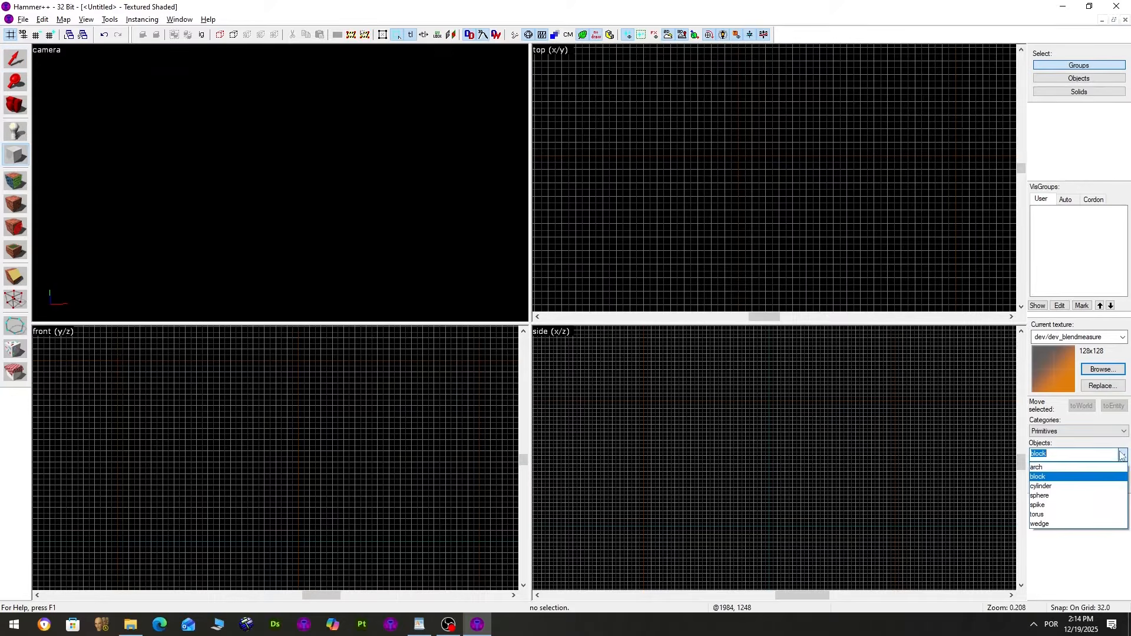
left_click(1110, 466)
left_click_drag(712, 116, 810, 218)
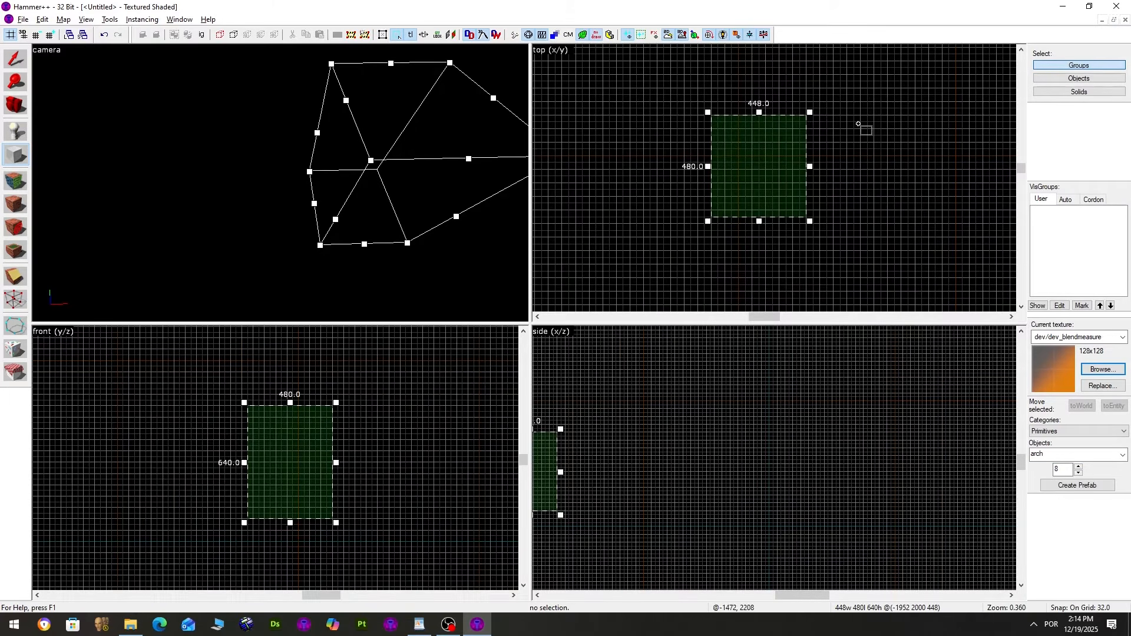
Test a wall width of 64 for the arch, return it to 32 and set the number of sides to 32
key("Return")
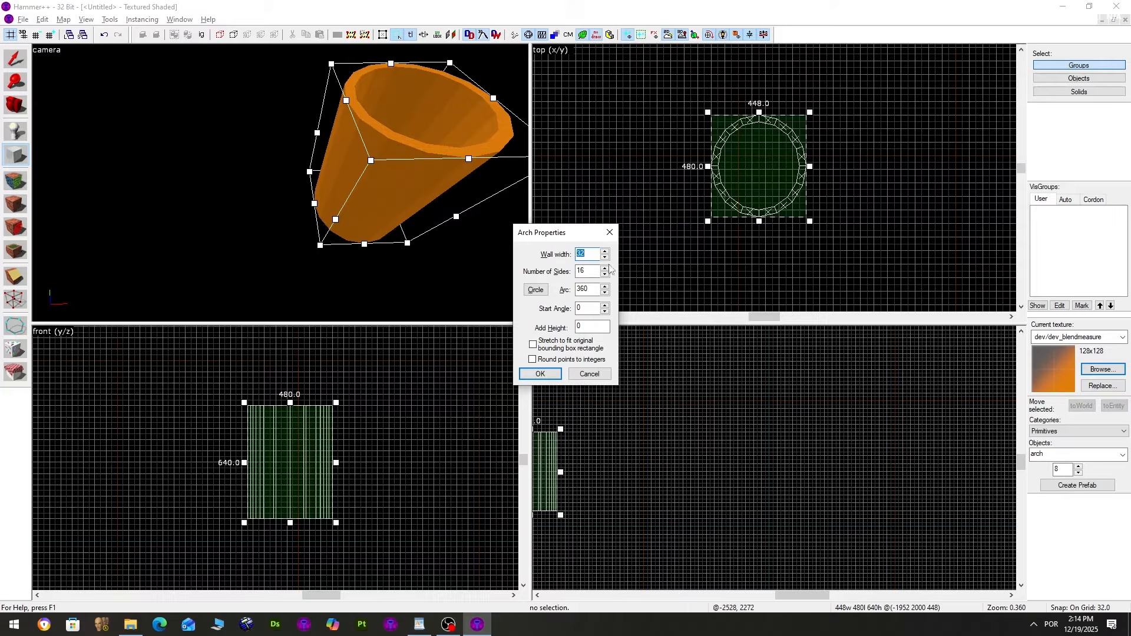
type("64")
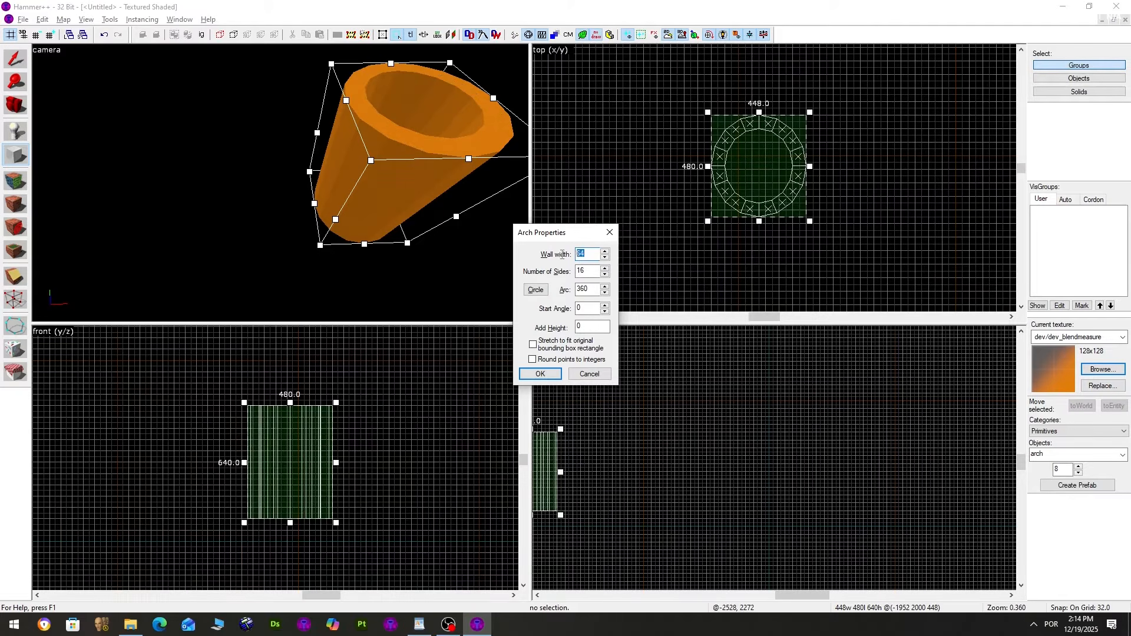
type("32")
key("Tab")
type("32")
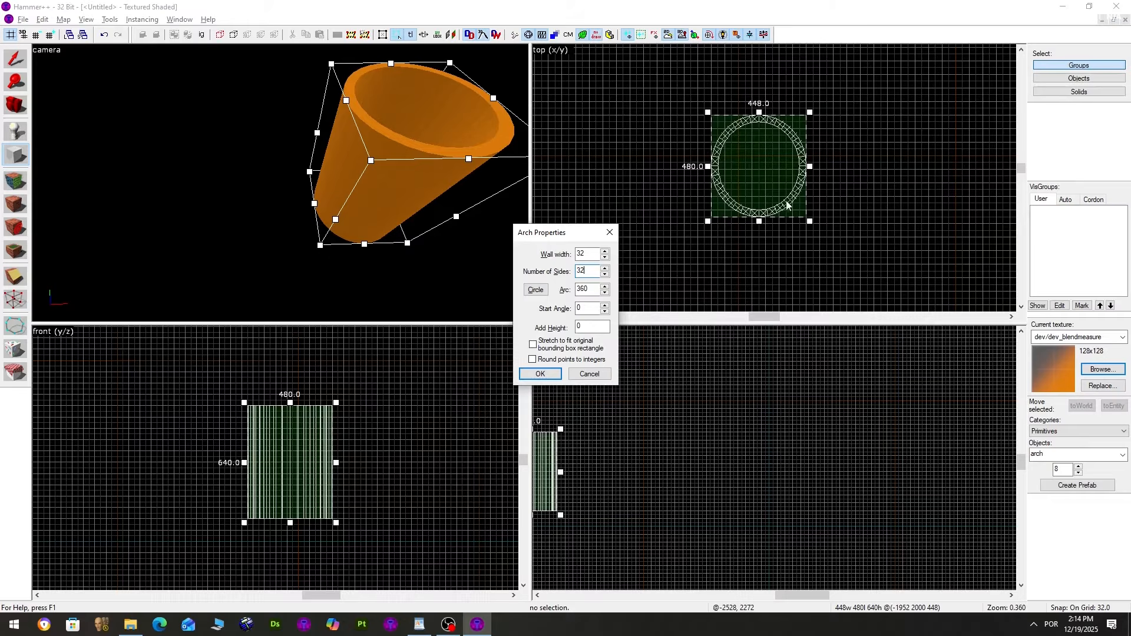
Try a 90-degree arc for the arch and set it to 180 degrees
double_click(576, 292)
type("90")
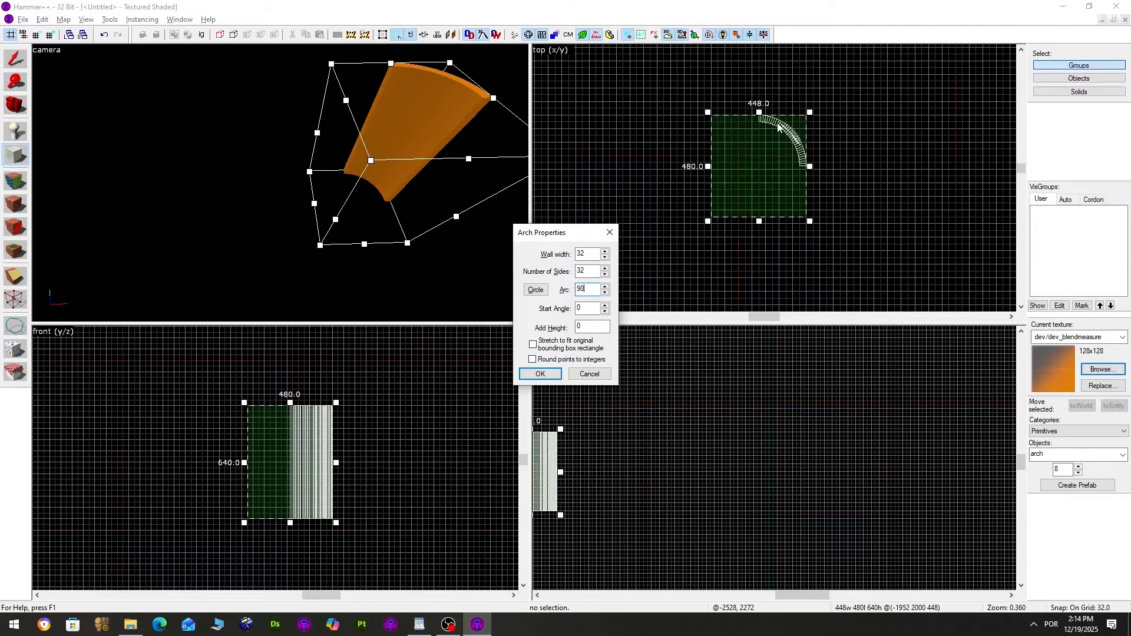
double_click(581, 289)
type("180")
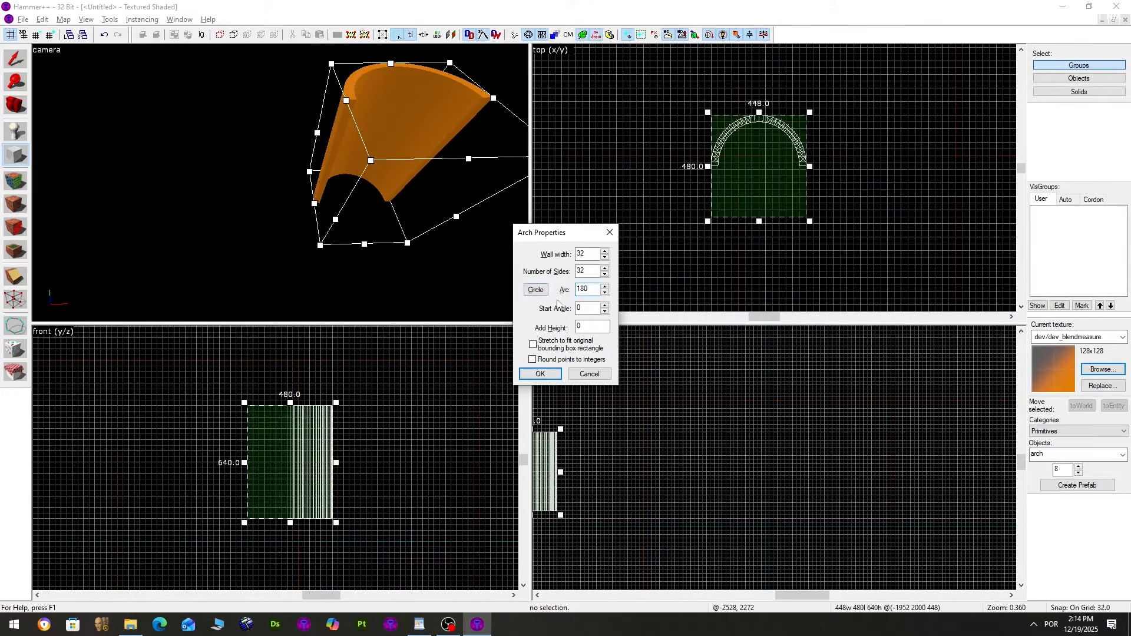
Set the arch's start angle to 450, having tried 45, and create it with an added height of 16
double_click(582, 308)
type("45")
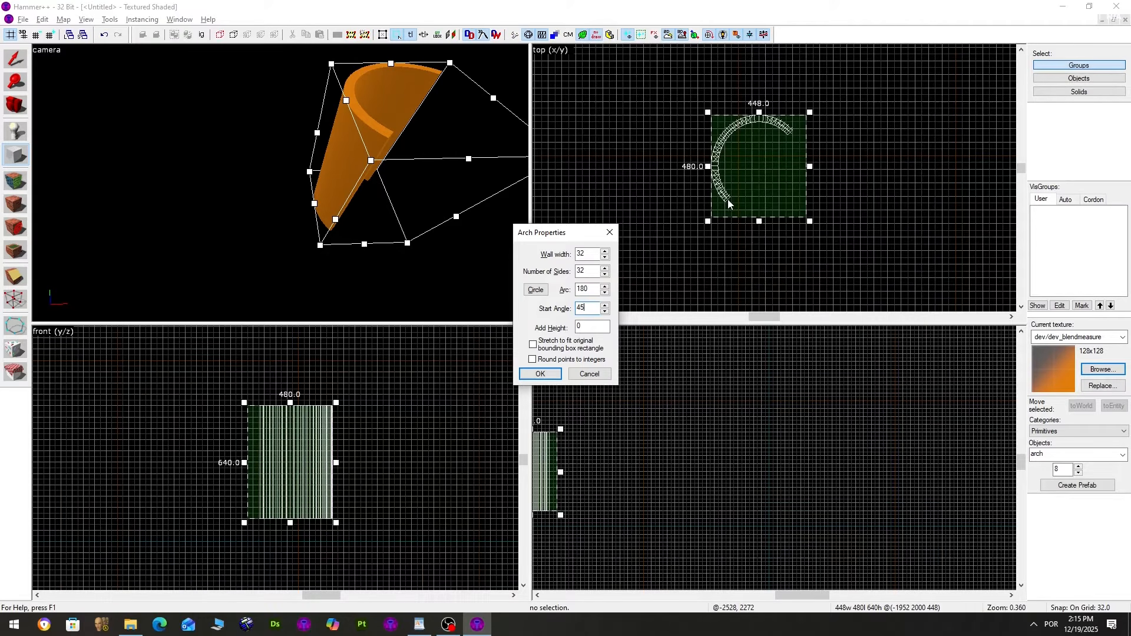
type("0")
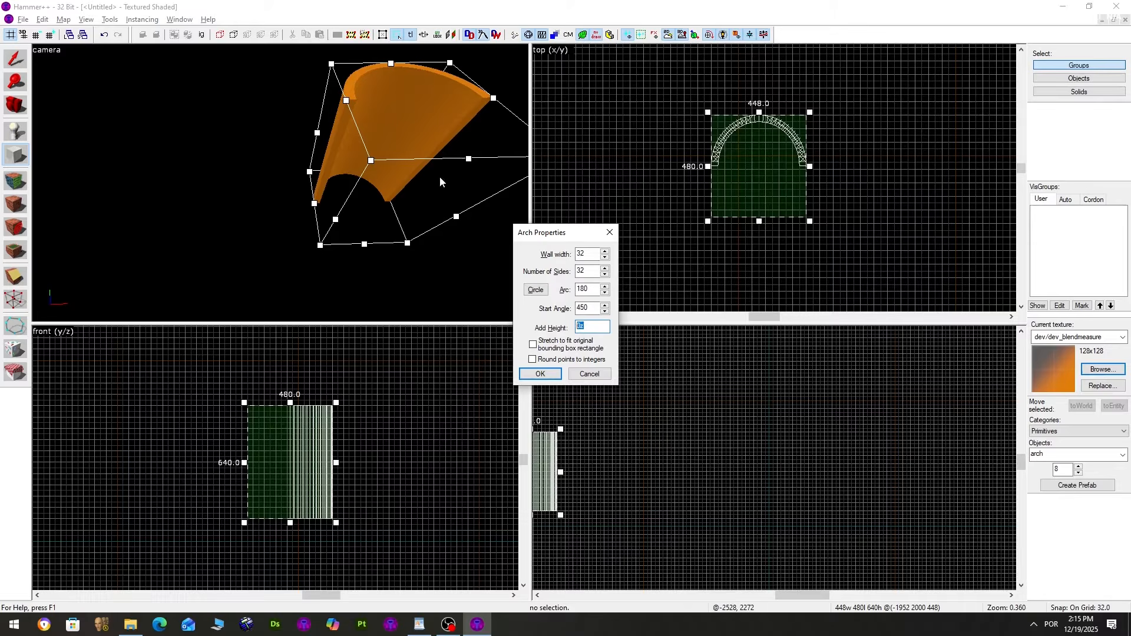
type("16")
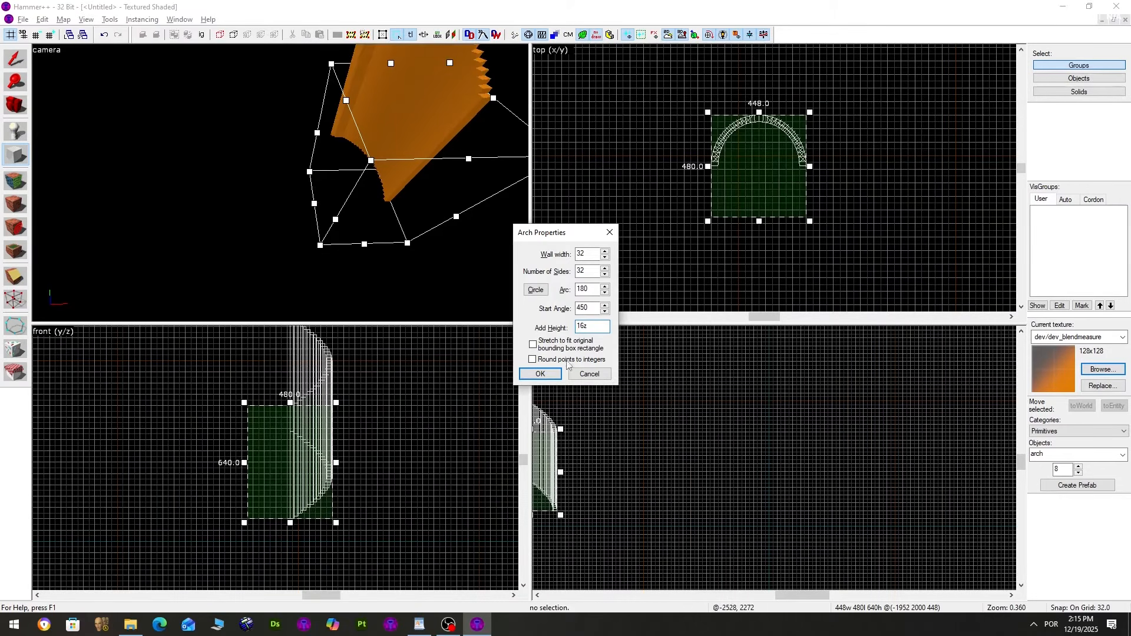
left_click(540, 374)
Examine the stepped arch from several sides, including its inner curve and stair-like edge
key("z")
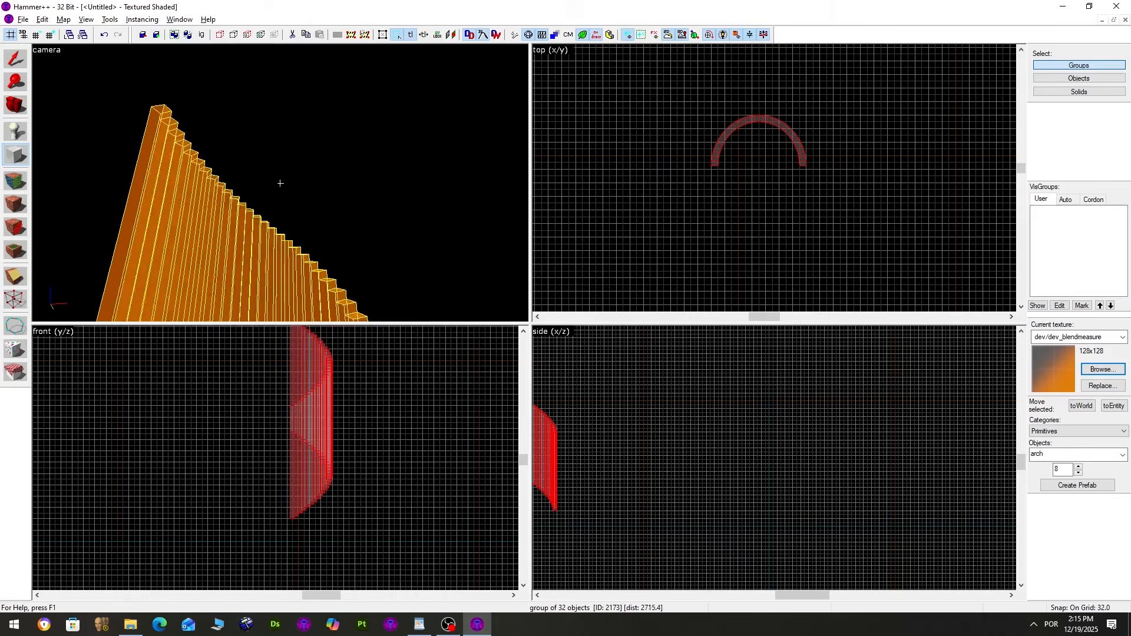
key("z")
key("Escape")
key("Escape")
key("w")
key("d")
key("z")
key("d")
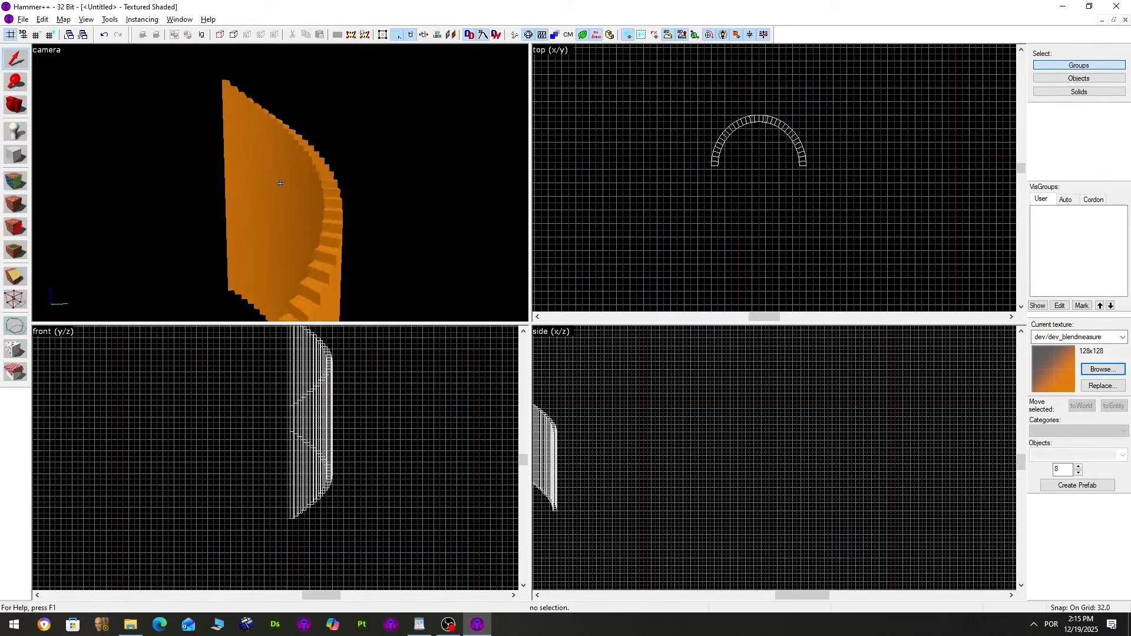
key("w")
key("s")
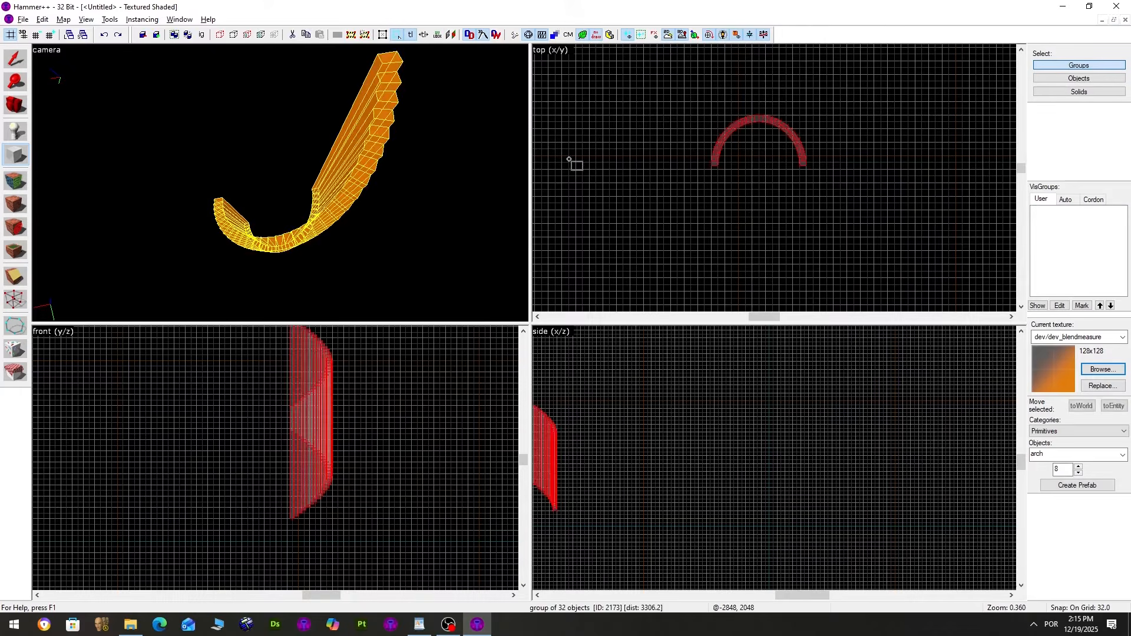
key("Escape")
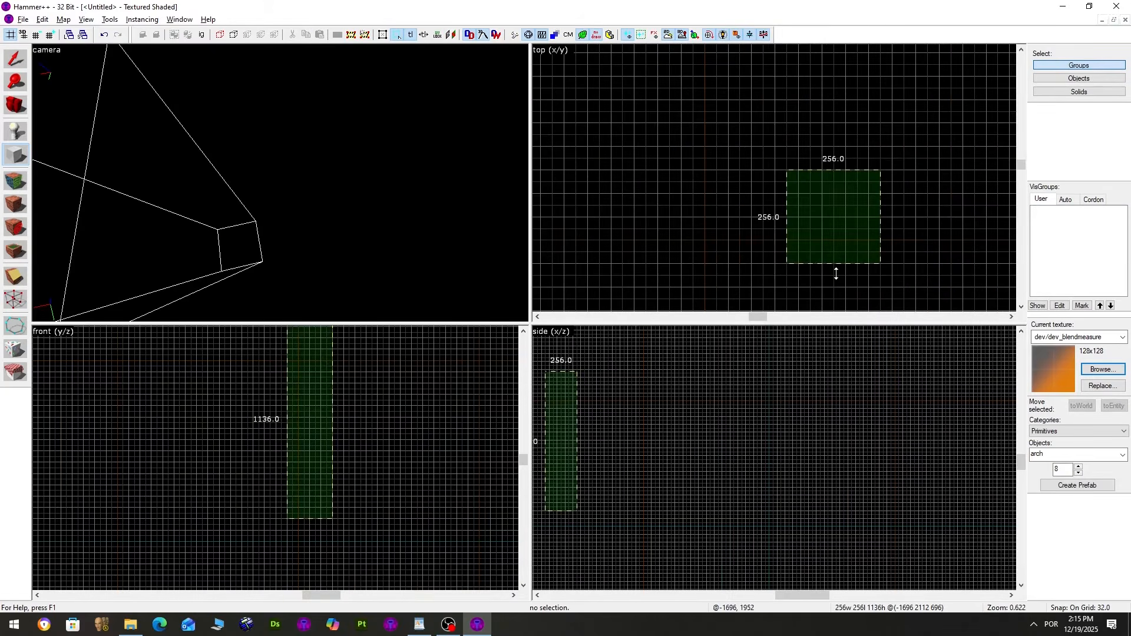
Create a 256 by 256 arch with wall width 32, 8 sides, a 180-degree arc, start angle 450 and no added height
key("Return")
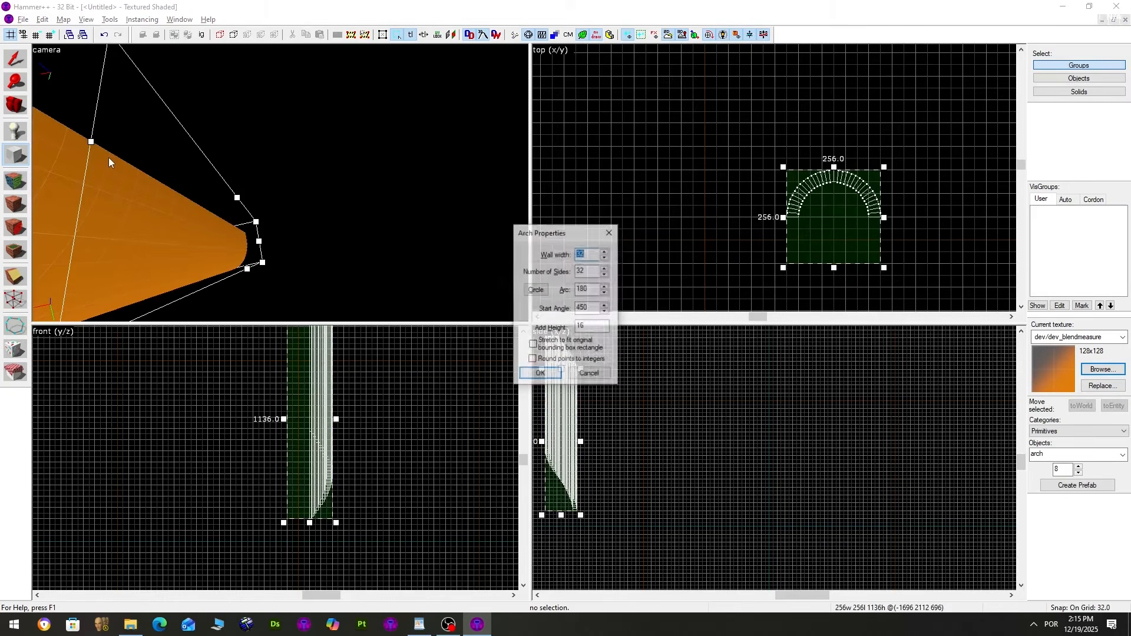
key("Return")
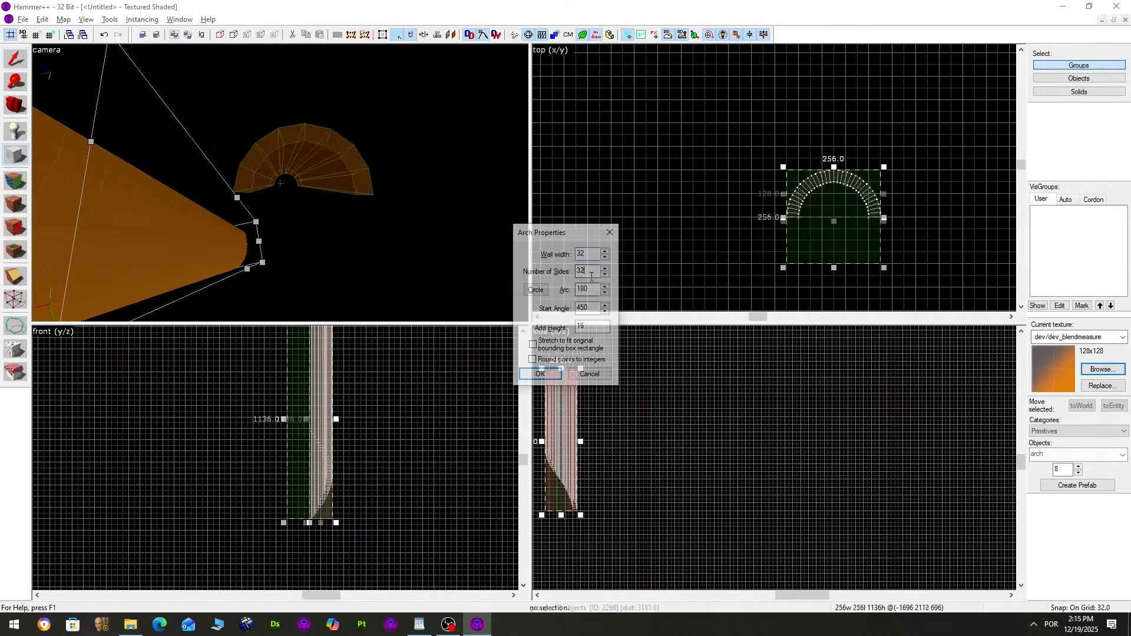
key("d")
key("z")
key("w")
key("z")
key("a")
key("z")
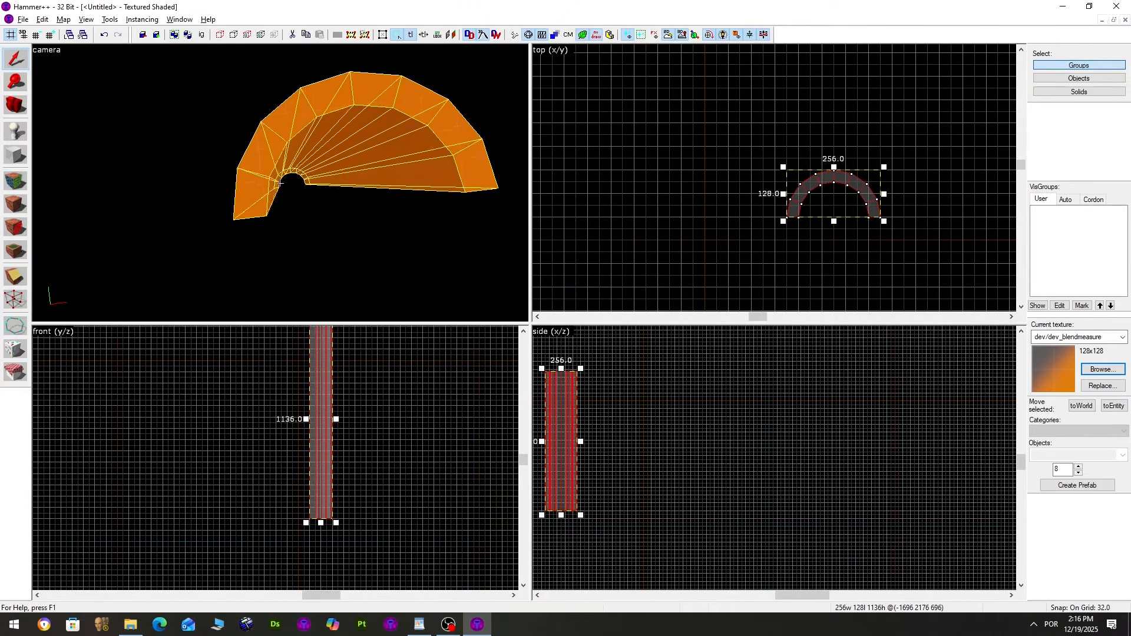
Shorten the eight-sided arch to a height of 112 units in the side view
key("z")
key("a")
key("d")
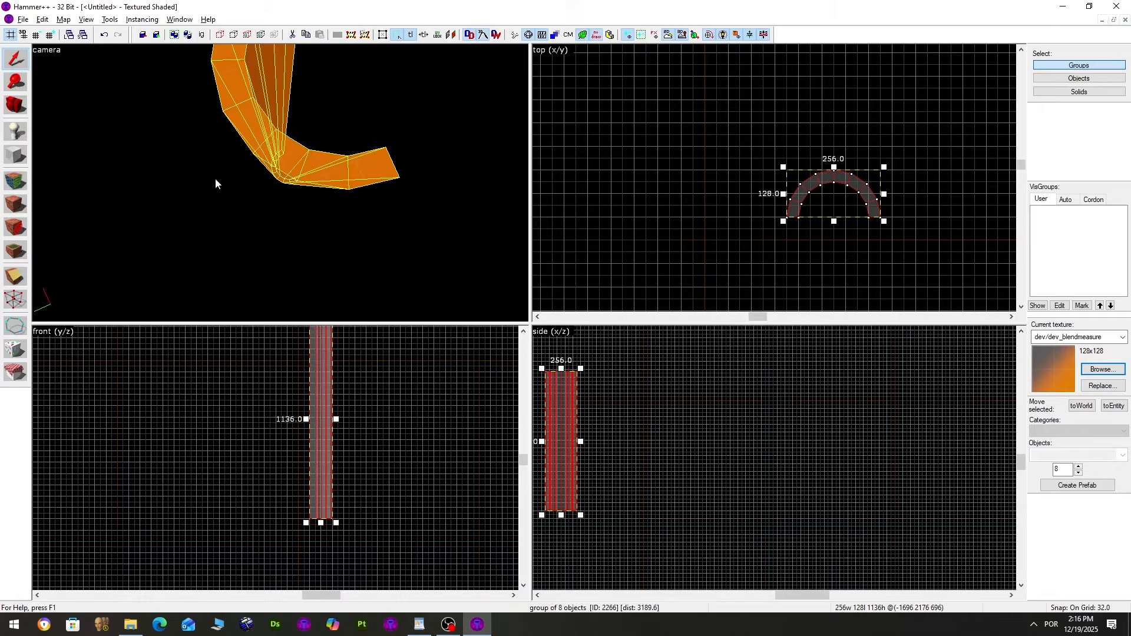
left_click_drag(560, 514, 561, 388)
key("a")
key("z")
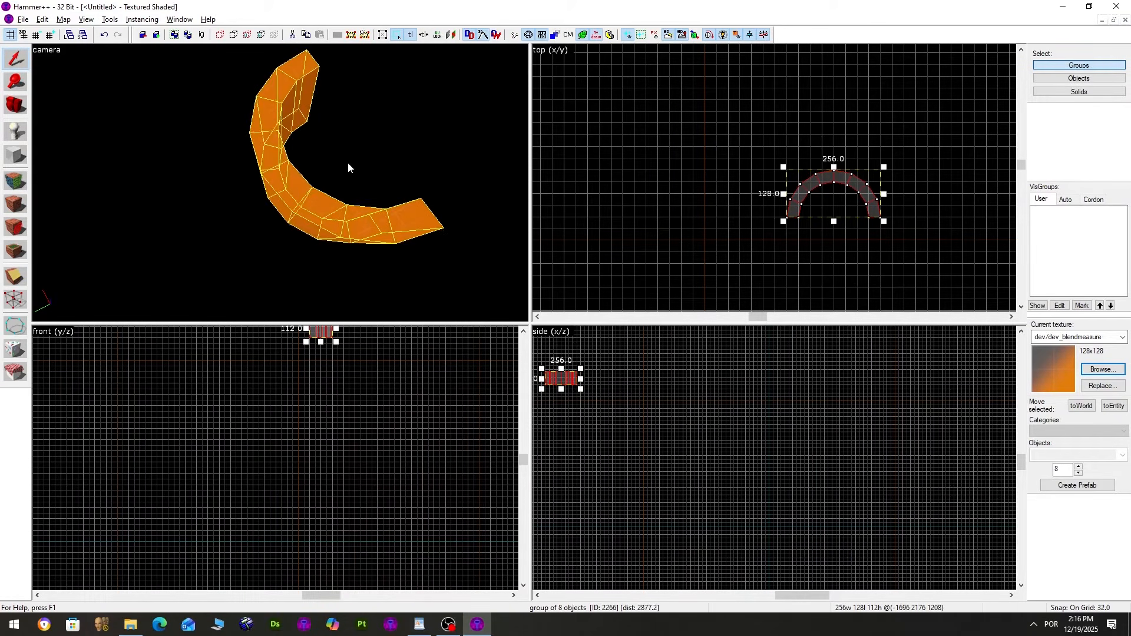
key("a")
key("d")
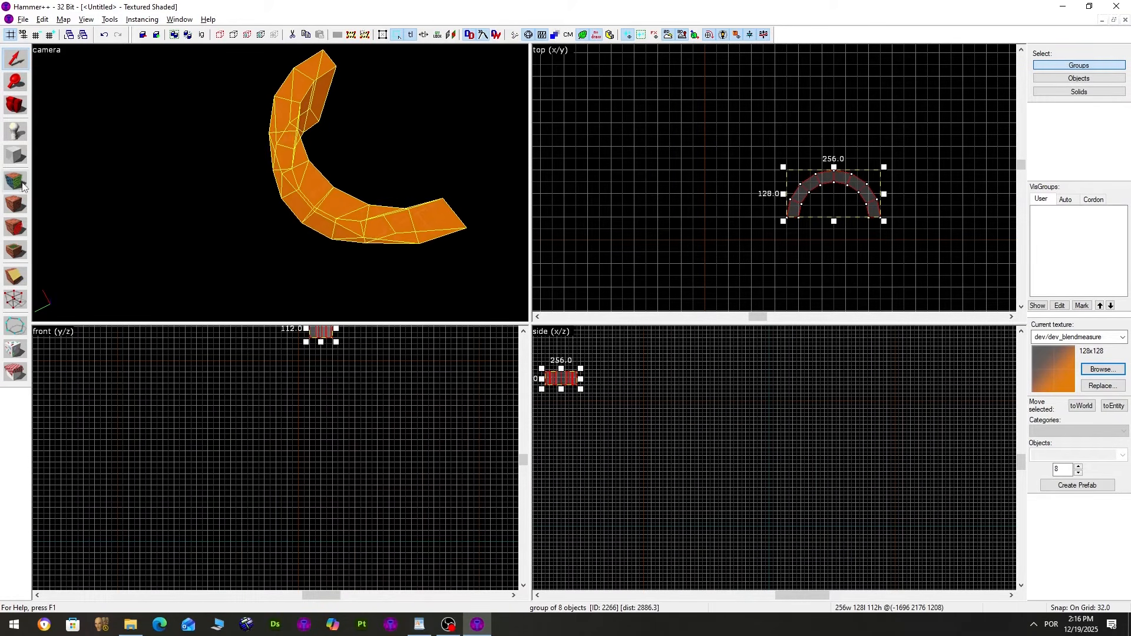
With the Vertex tool, pull the outer vertices on the arch's left half out to form a square corner in the top view
left_click(14, 301)
scroll(928, 224, "up", 6)
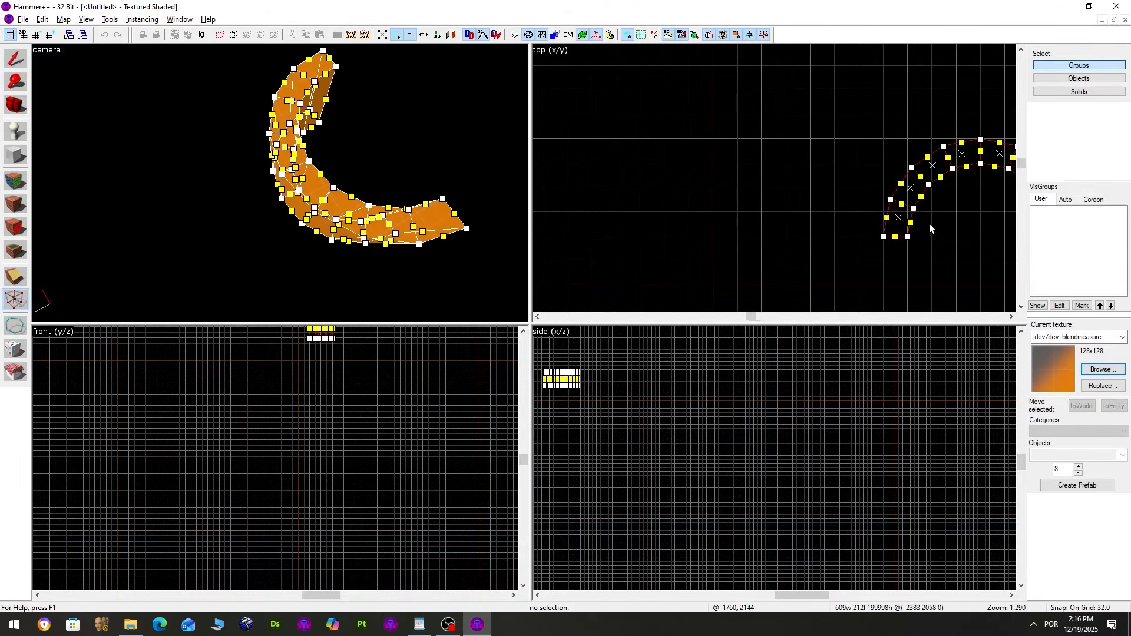
left_click_drag(739, 251, 731, 180)
left_click_drag(765, 213, 789, 179)
left_click(802, 189)
scroll(913, 175, "down", 1)
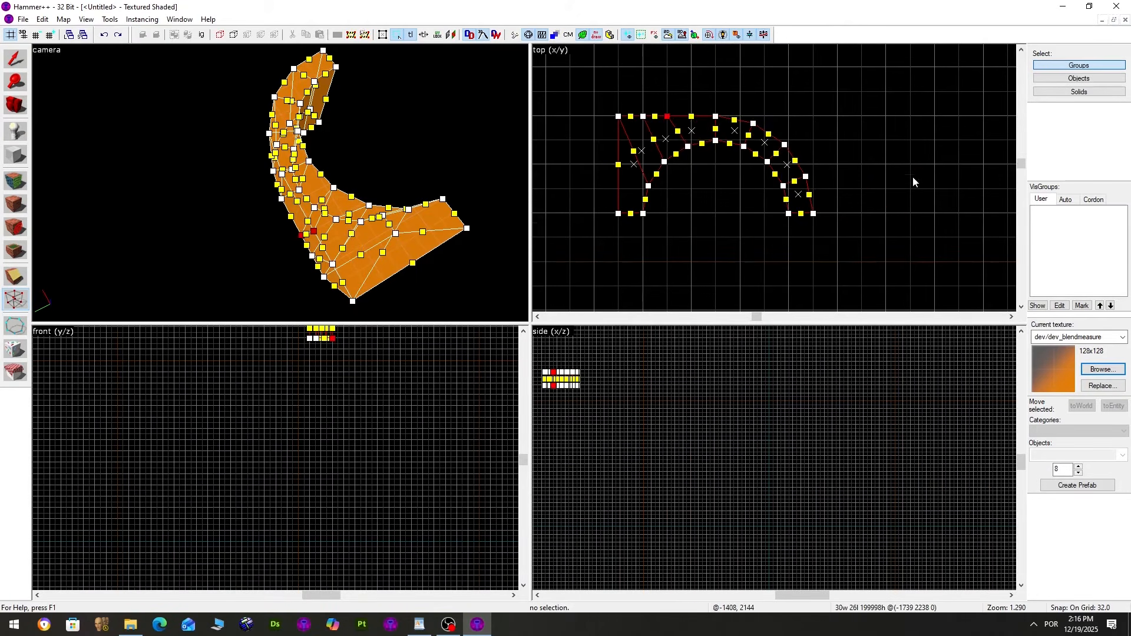
Square off the arch's right half by moving its three outer vertices onto the straight outer edges, and inspect the shape
left_click(753, 124)
left_click_drag(754, 123, 790, 116)
left_click(784, 145)
left_click_drag(784, 145, 813, 116)
left_click(806, 176)
left_click_drag(806, 176, 813, 164)
scroll(280, 182, "up", 1)
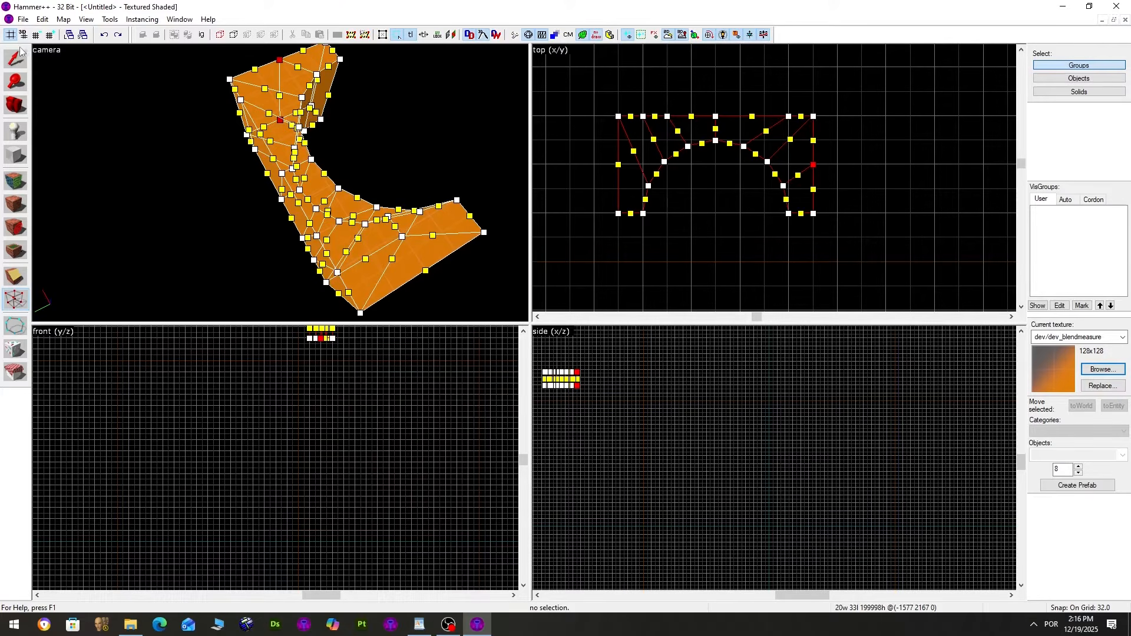
left_click(15, 58)
left_click(393, 150)
key("z")
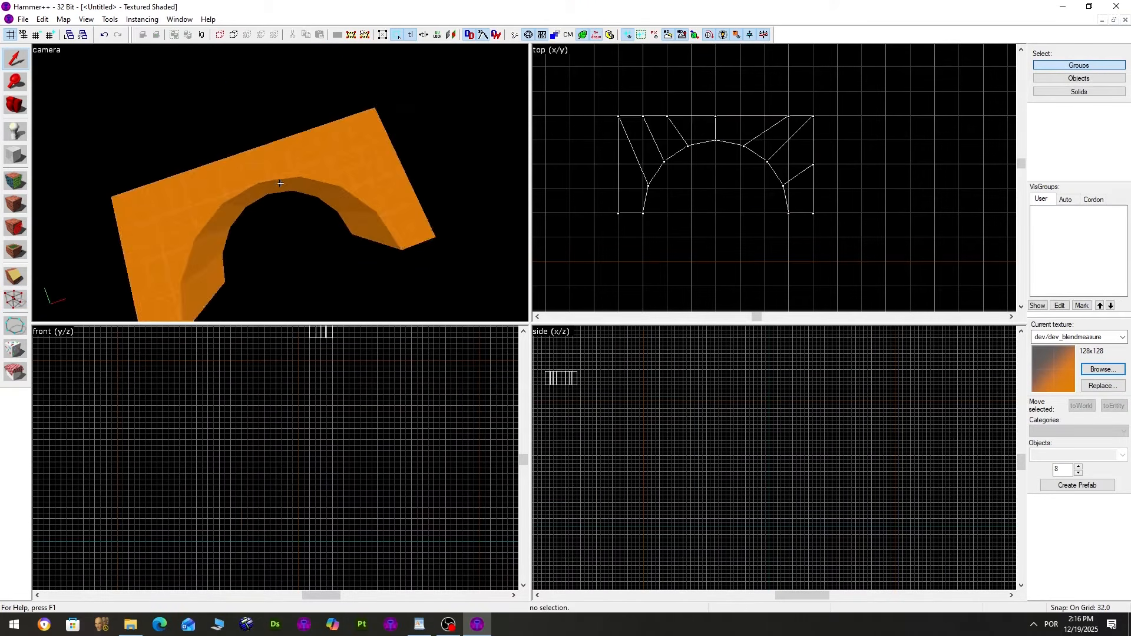
key("z")
Reselect the arch and merge the loose outer vertices on its right half into the upper right corner vertex
left_click(248, 179)
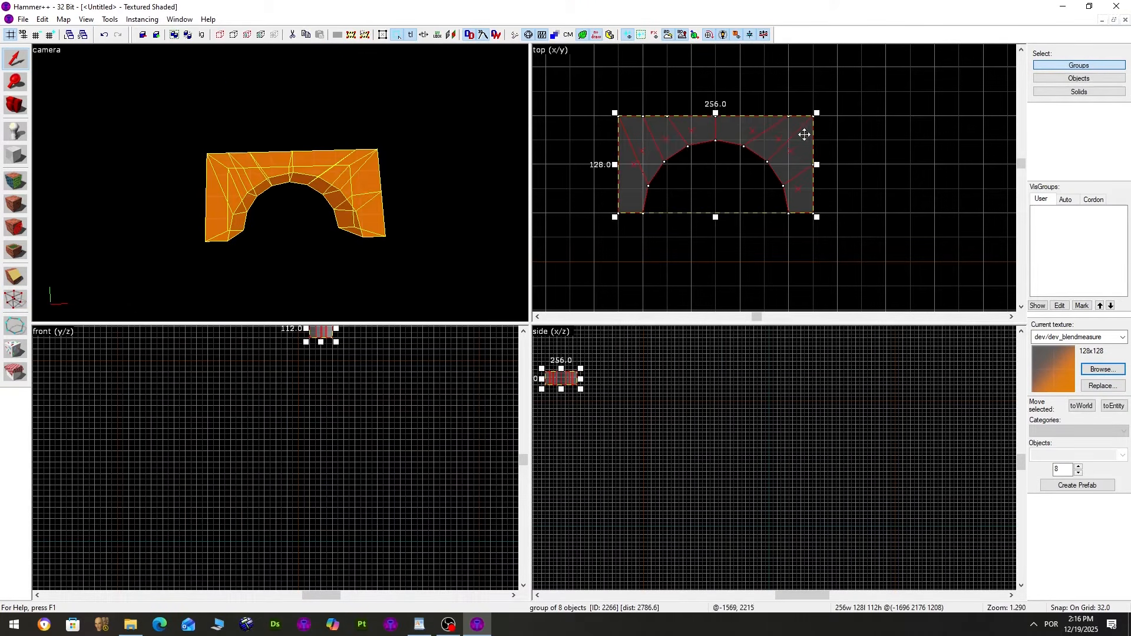
scroll(787, 132, "up", 3)
left_click(16, 299)
scroll(791, 182, "down", 2)
scroll(804, 122, "up", 2)
left_click_drag(779, 102, 820, 131)
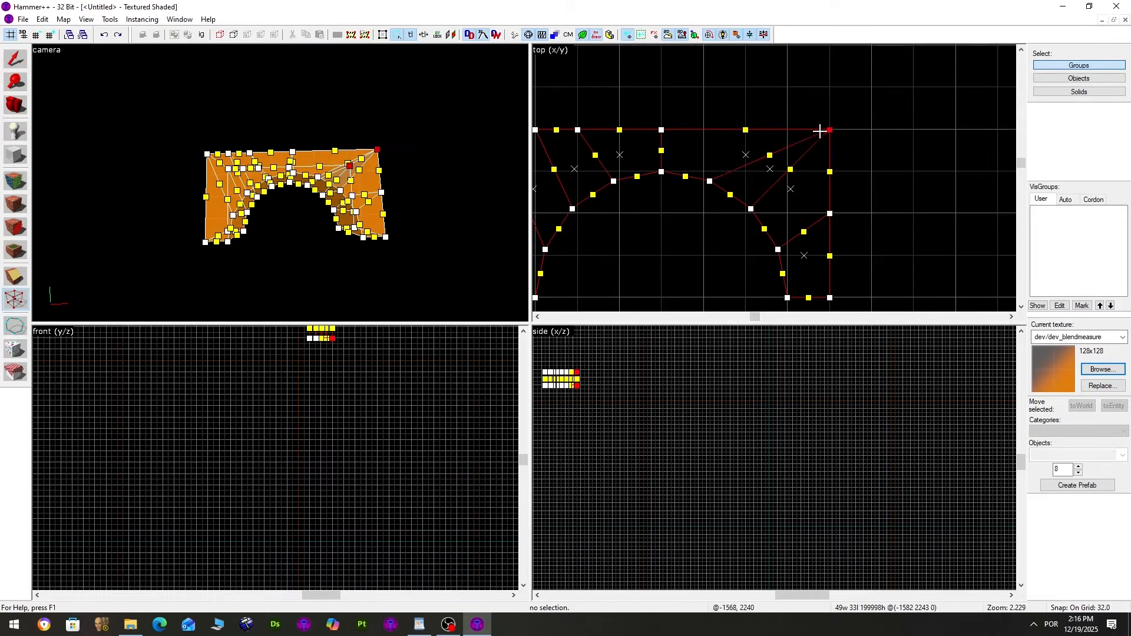
left_click(544, 353)
left_click(830, 213)
left_click_drag(830, 213, 830, 130)
left_click(549, 354)
Snap the two top-edge vertices beside the arch's left corner onto that corner, merging the first and declining the second merge
middle_click_drag(655, 115, 715, 146)
left_click_drag(638, 135, 551, 165)
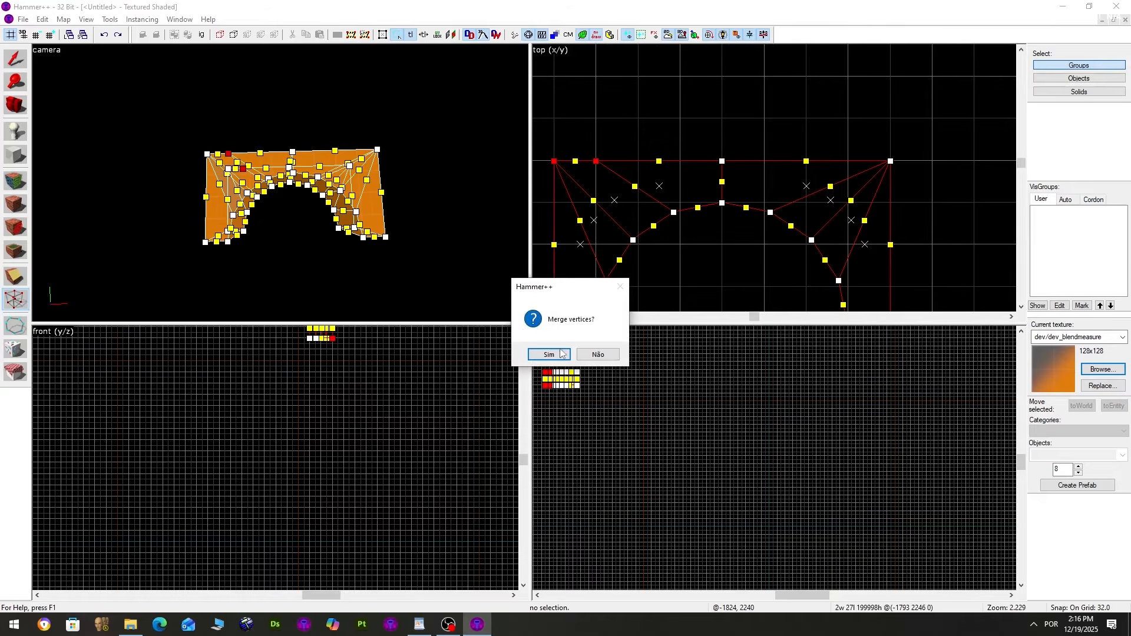
left_click(561, 353)
left_click_drag(597, 168, 555, 167)
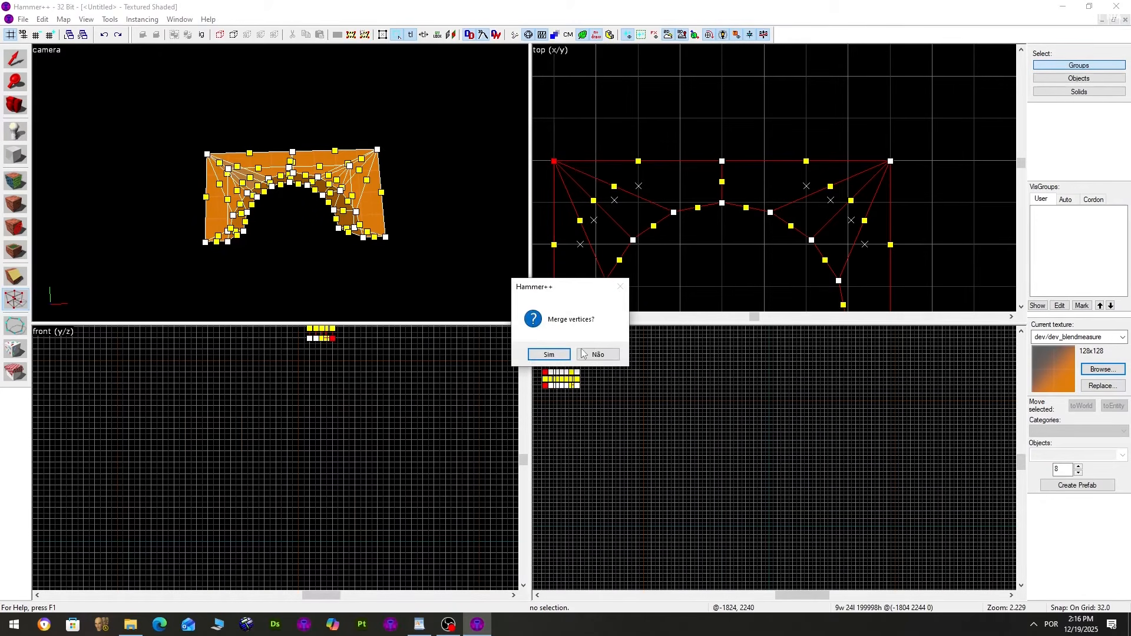
left_click(590, 351)
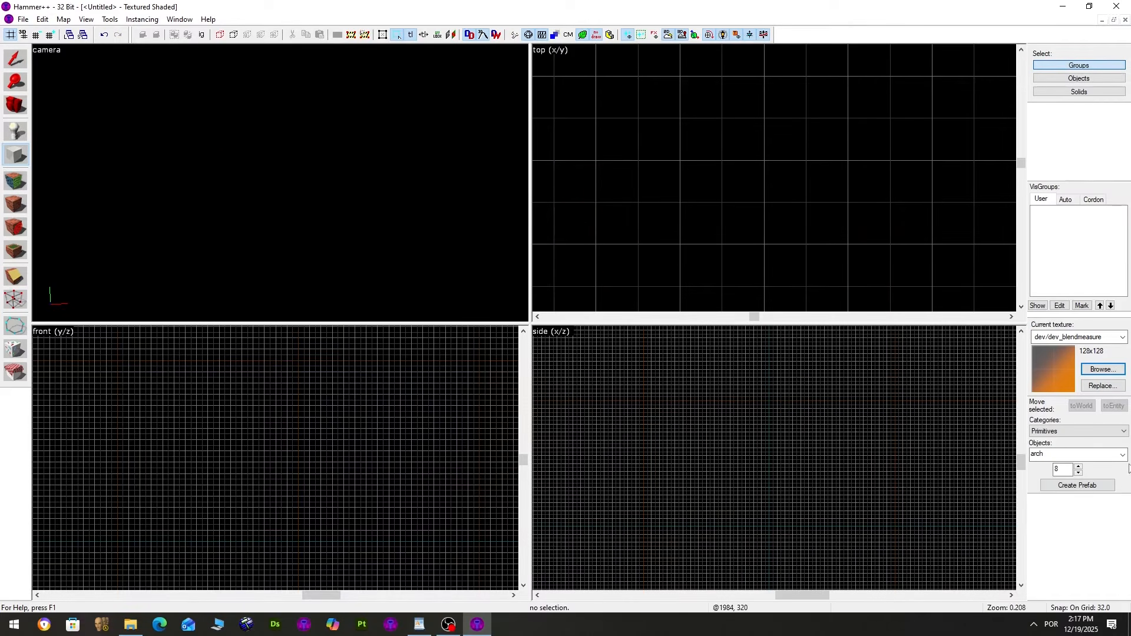
Choose the torus primitive, set the grid snap to 256 and draw a 512 by 512 by 512 block for it
left_click(1122, 455)
left_click(1076, 518)
scroll(808, 177, "down", 13)
key("bracketright")
key("bracketright")
key("bracketright")
left_click_drag(744, 135, 809, 211)
scroll(681, 477, "up", 3)
left_click_drag(616, 421, 617, 392)
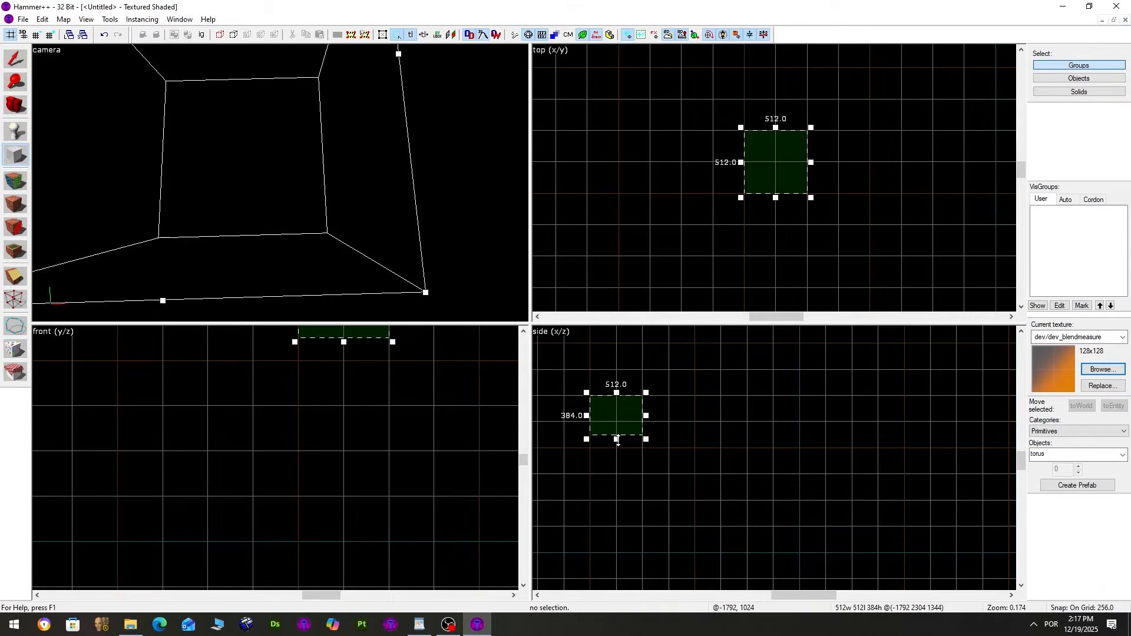
left_click_drag(617, 439, 617, 452)
Open the torus properties for the block, set the wall width to 32 and preview the cross section
key("Return")
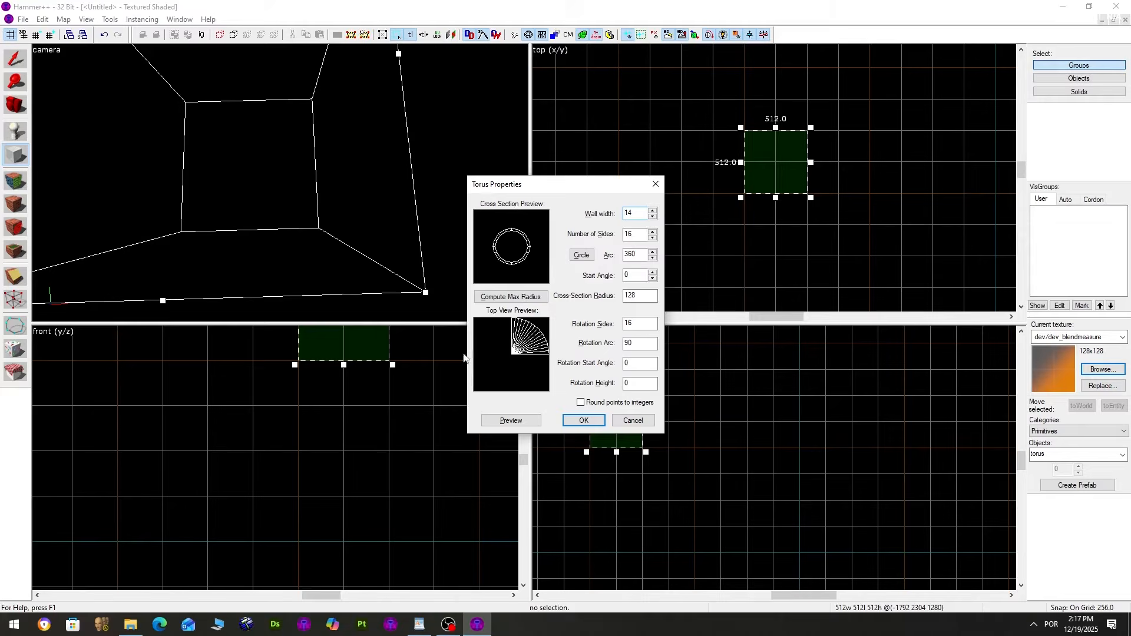
key("Up")
key("Up")
key("Up")
left_click(519, 420)
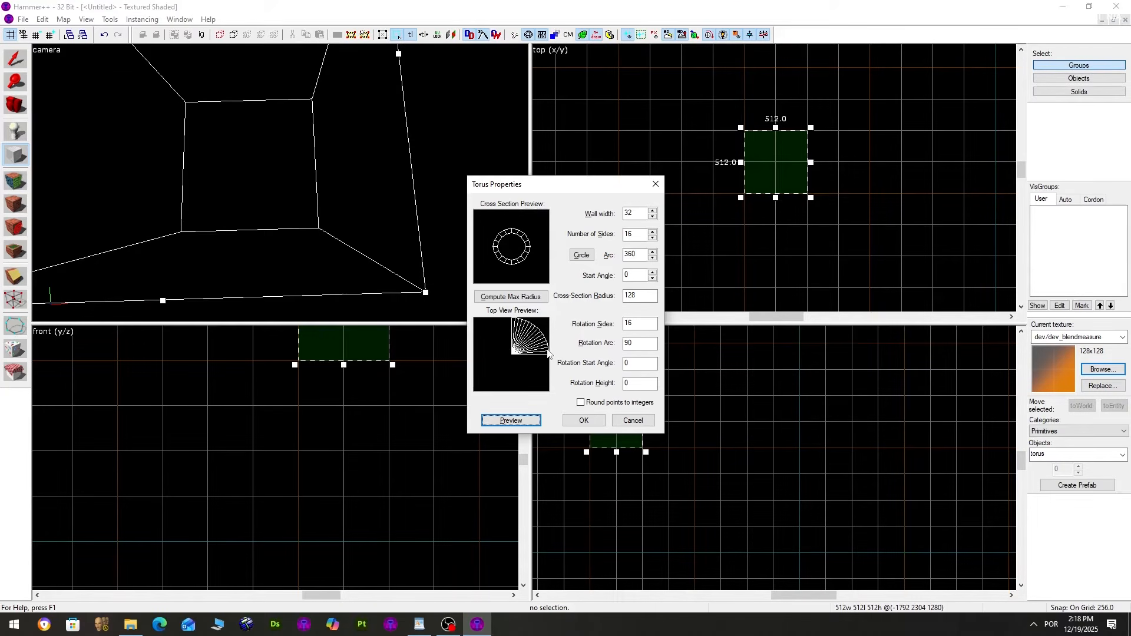
Try a rotation height of 512 for the torus, return it to 0, and preview a cross-section radius of 64
left_click(631, 344)
left_click(624, 384)
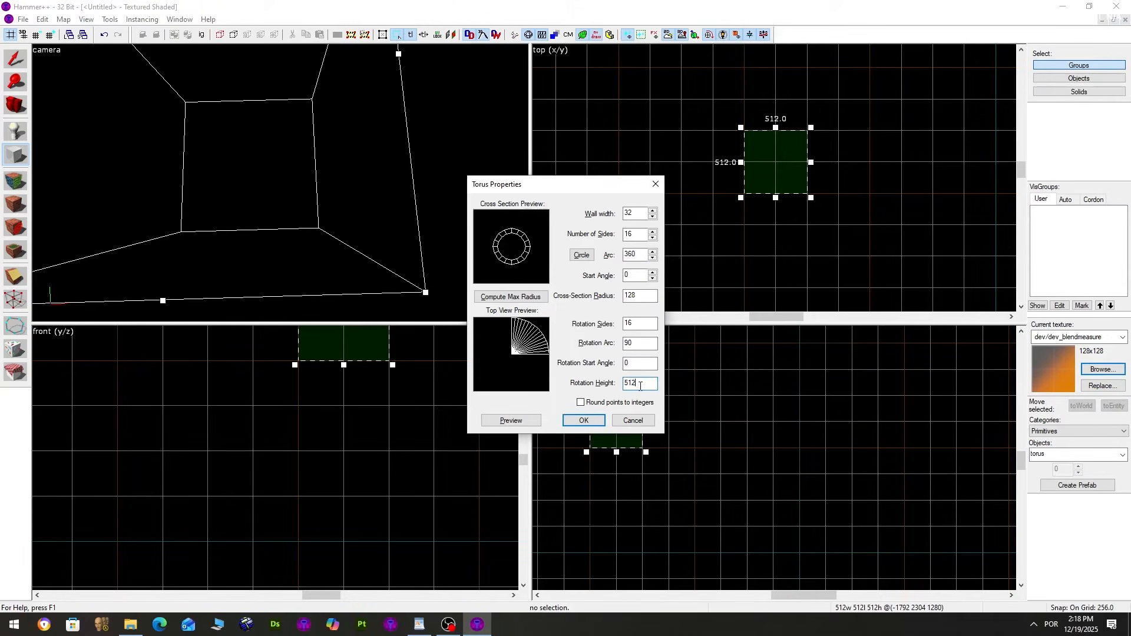
type("0")
left_click_drag(646, 298, 616, 295)
type("64")
left_click(523, 422)
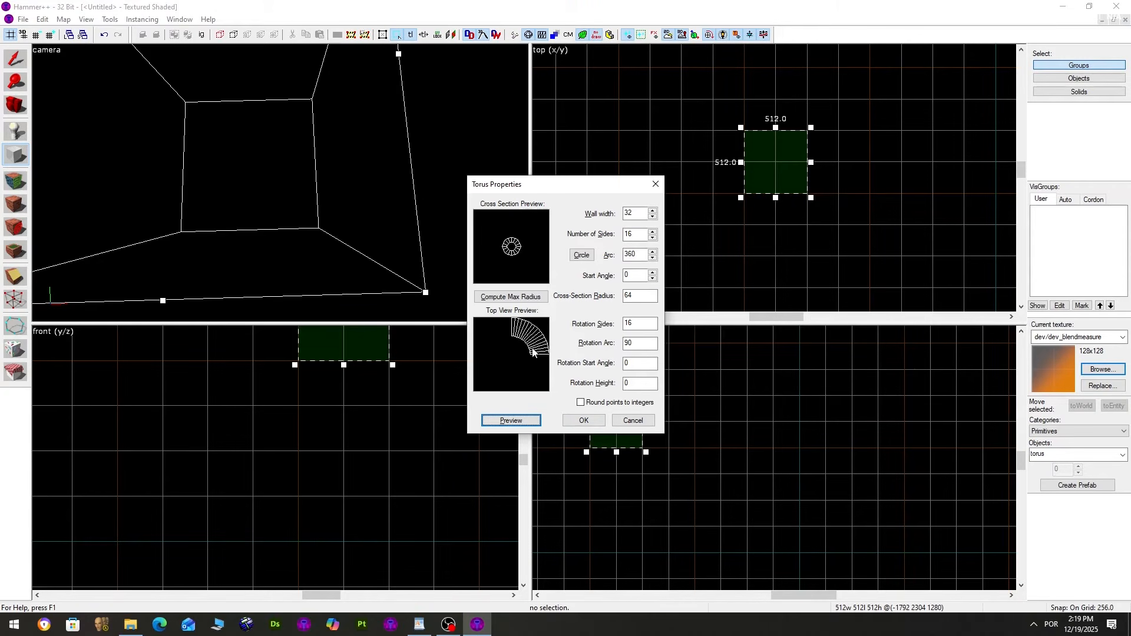
Set the torus wall width to 16, preview it and create the 90-degree torus
double_click(626, 296)
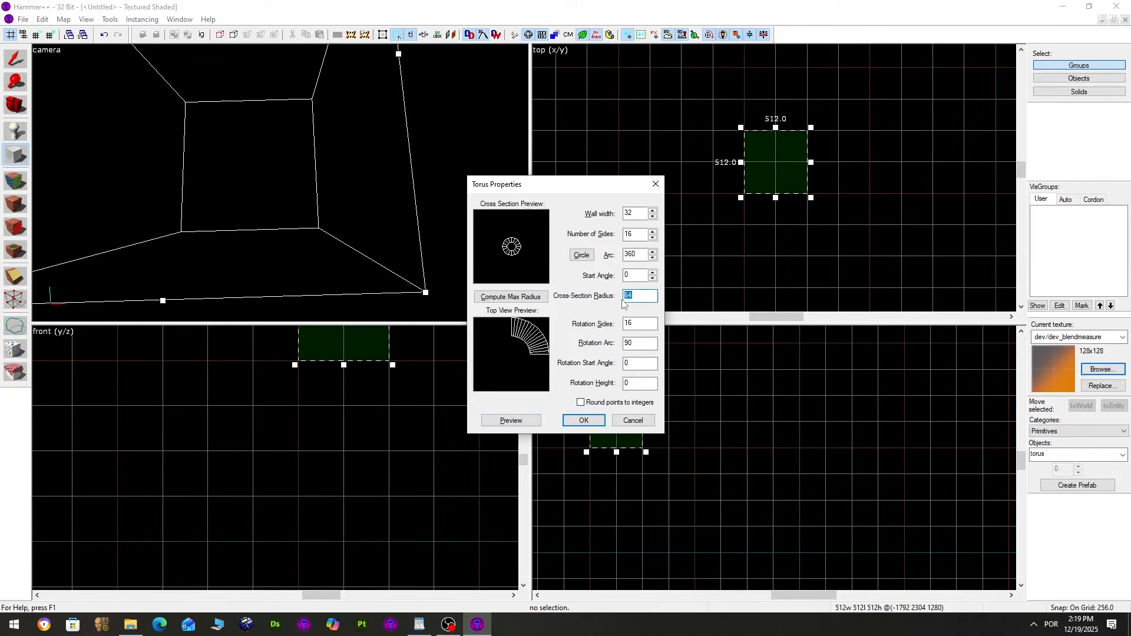
left_click_drag(636, 214, 608, 219)
type("16")
key("alt+p")
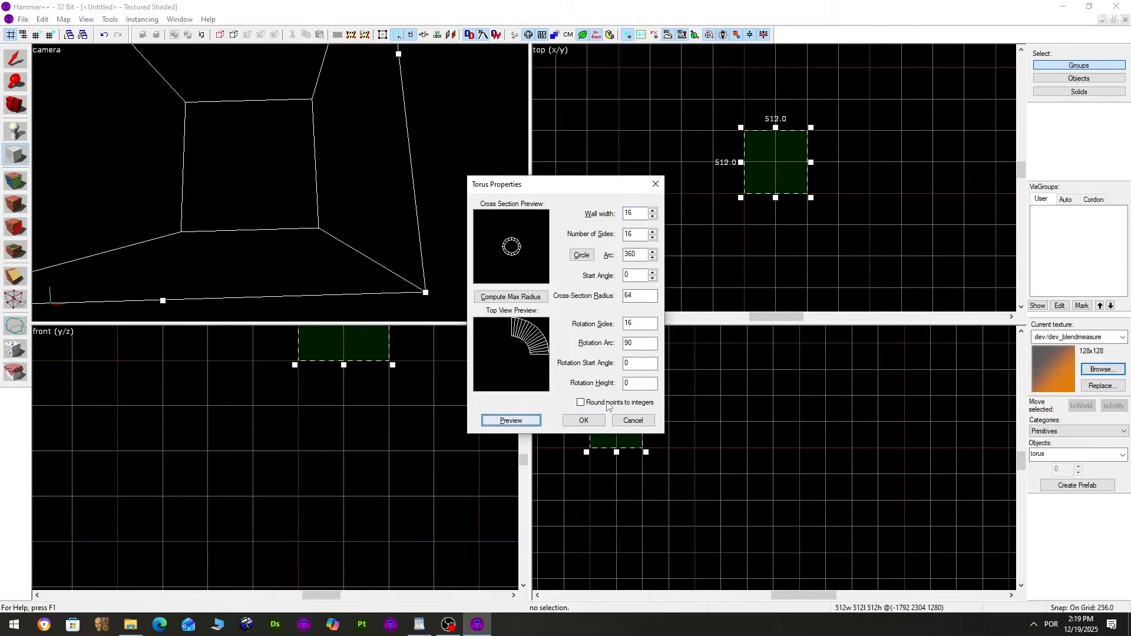
left_click(588, 425)
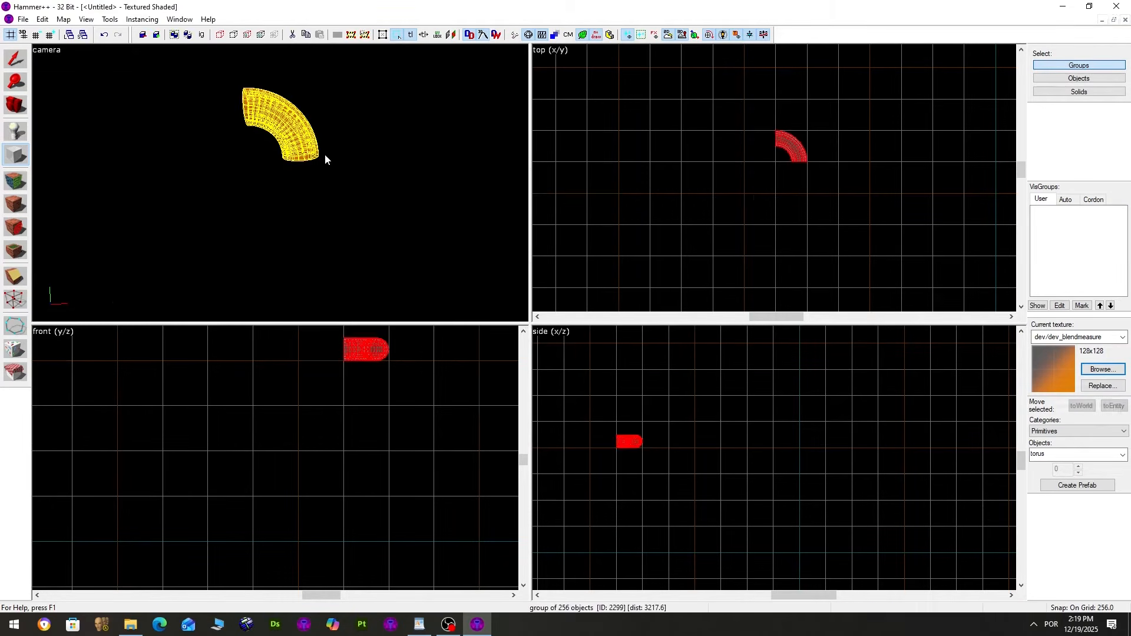
Examine the curved torus pipe from outside and through its hollow interior in the camera view
left_click(7, 62)
key("z")
key("w")
key("Escape")
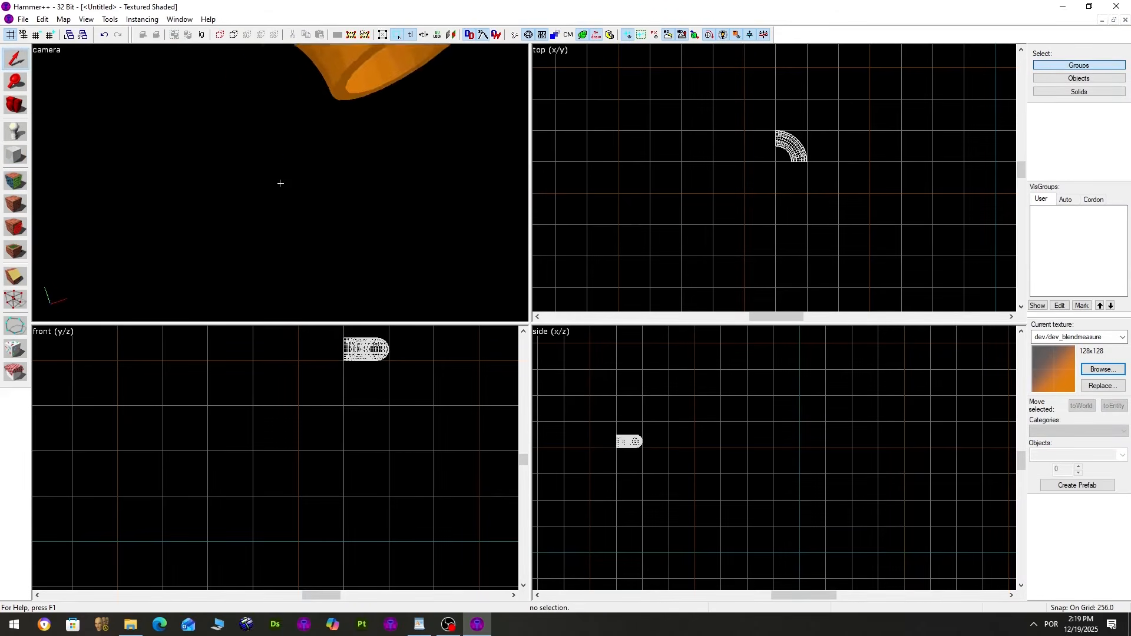
key("s")
left_click(280, 182)
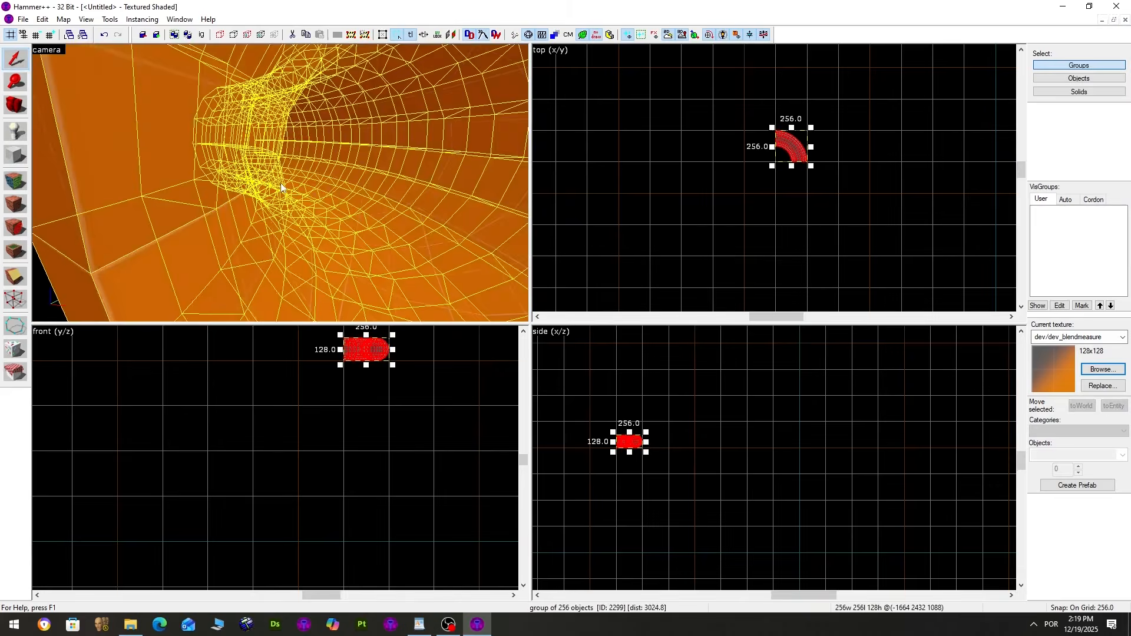
key("z")
Choose the arch primitive, set the grid snap to 64 and draw a 128 by 128 by 128 block against the torus's lower end
left_click(17, 154)
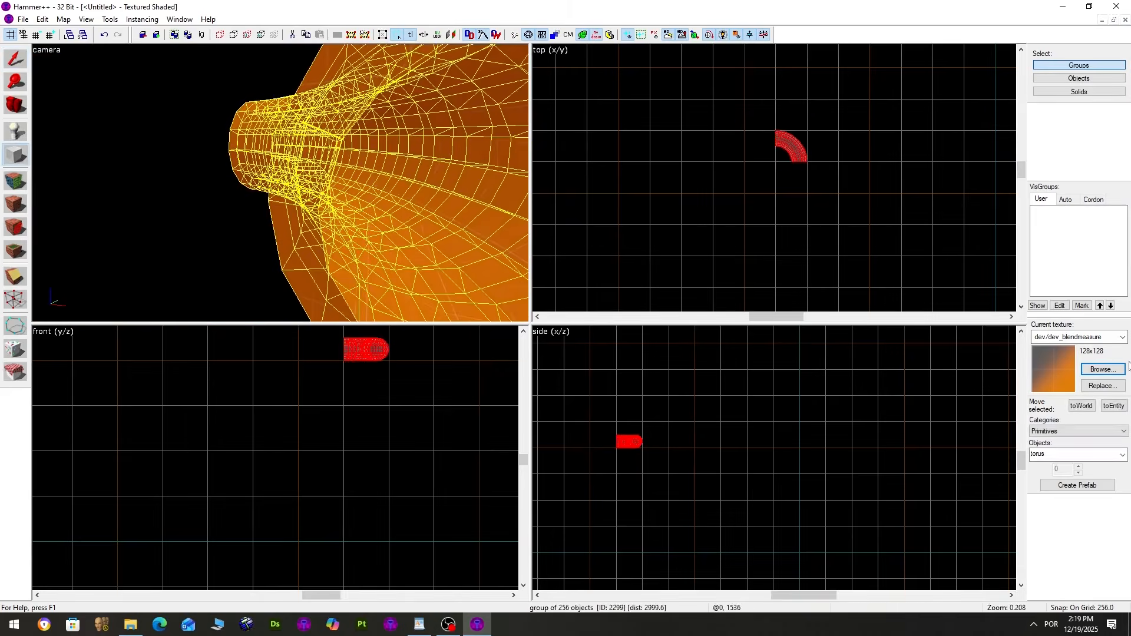
left_click(1121, 455)
left_click(1037, 467)
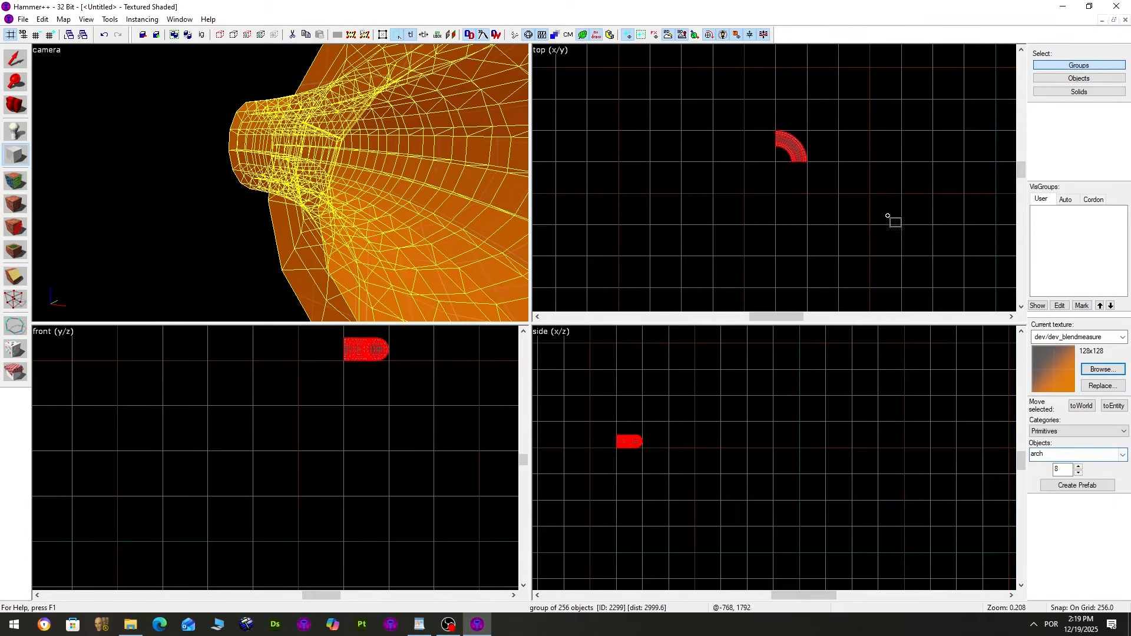
scroll(822, 176, "up", 2)
key("bracketleft")
scroll(770, 155, "up", 2)
key("bracketleft")
left_click_drag(714, 111, 786, 184)
scroll(687, 461, "up", 2)
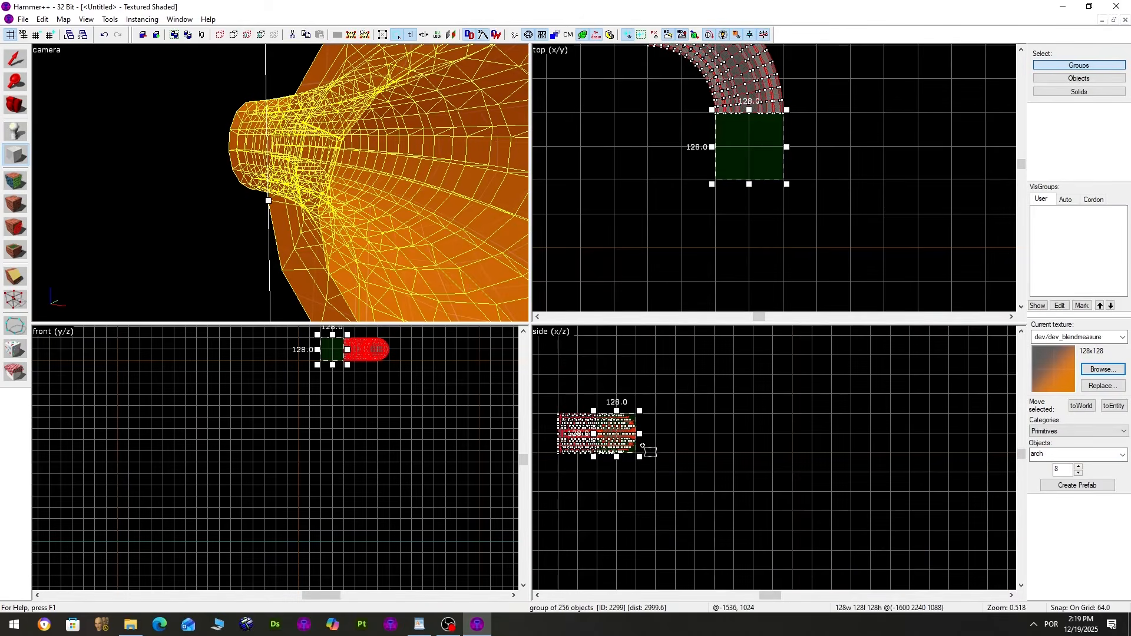
Create a full ring from the block with wall width 16, 16 sides and a 360-degree arc
key("Return")
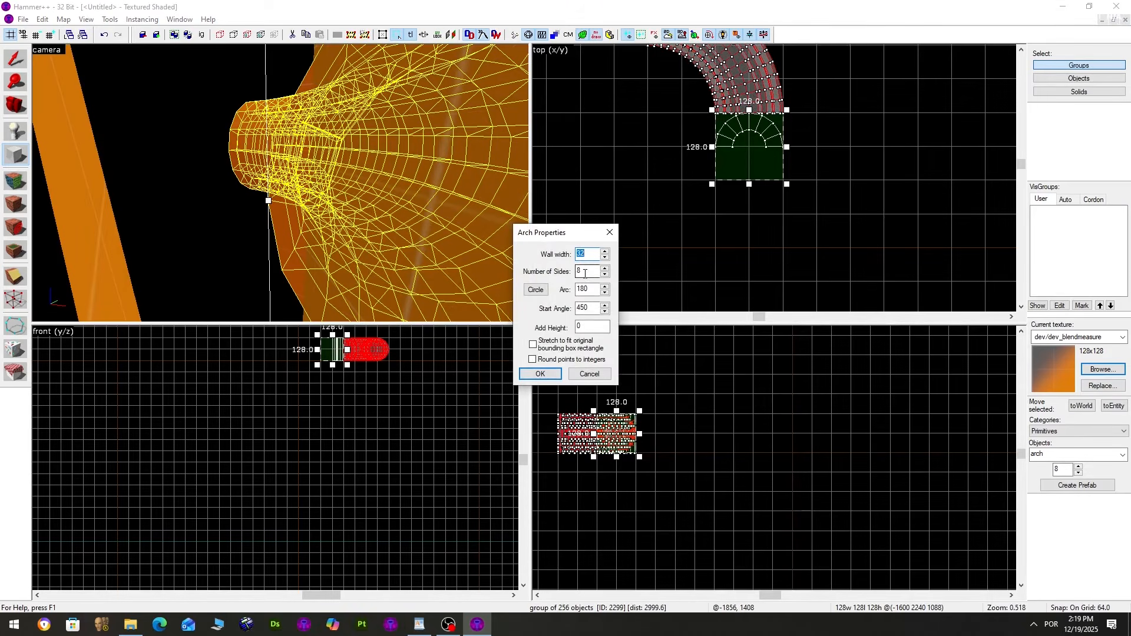
type("16")
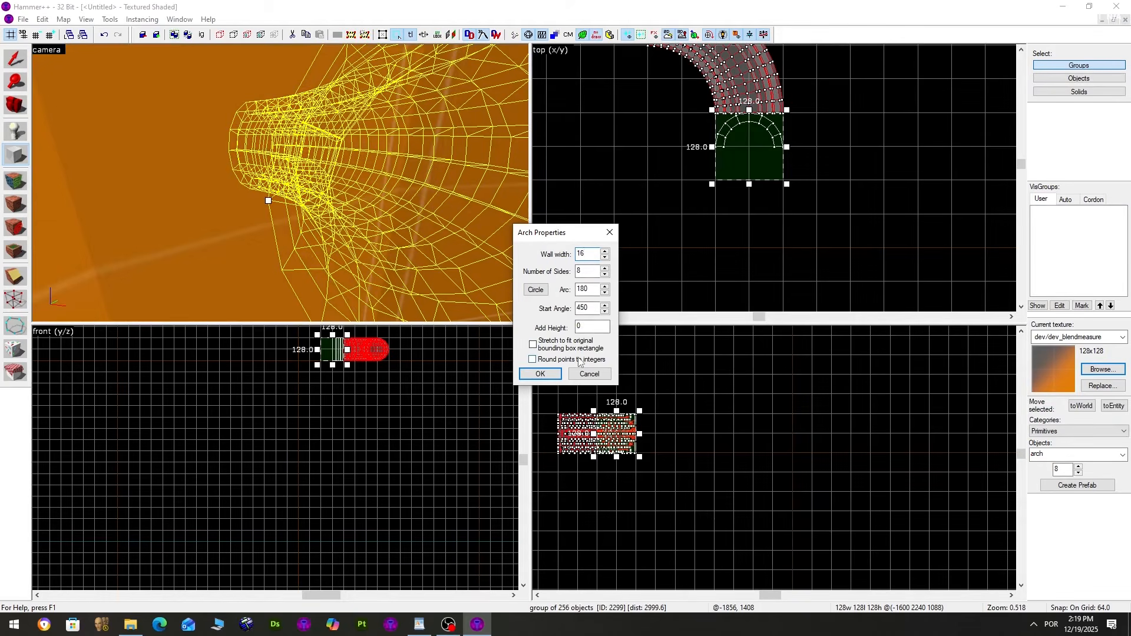
left_click(589, 289)
double_click(576, 290)
type("360")
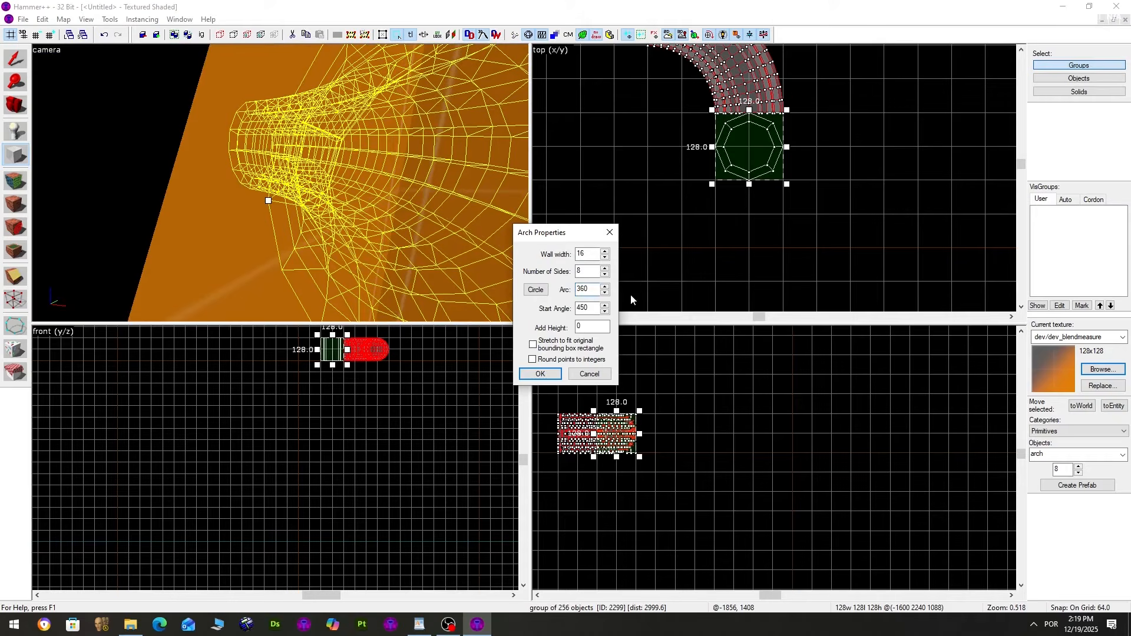
type("1")
left_click_drag(598, 288, 577, 288)
type("36016")
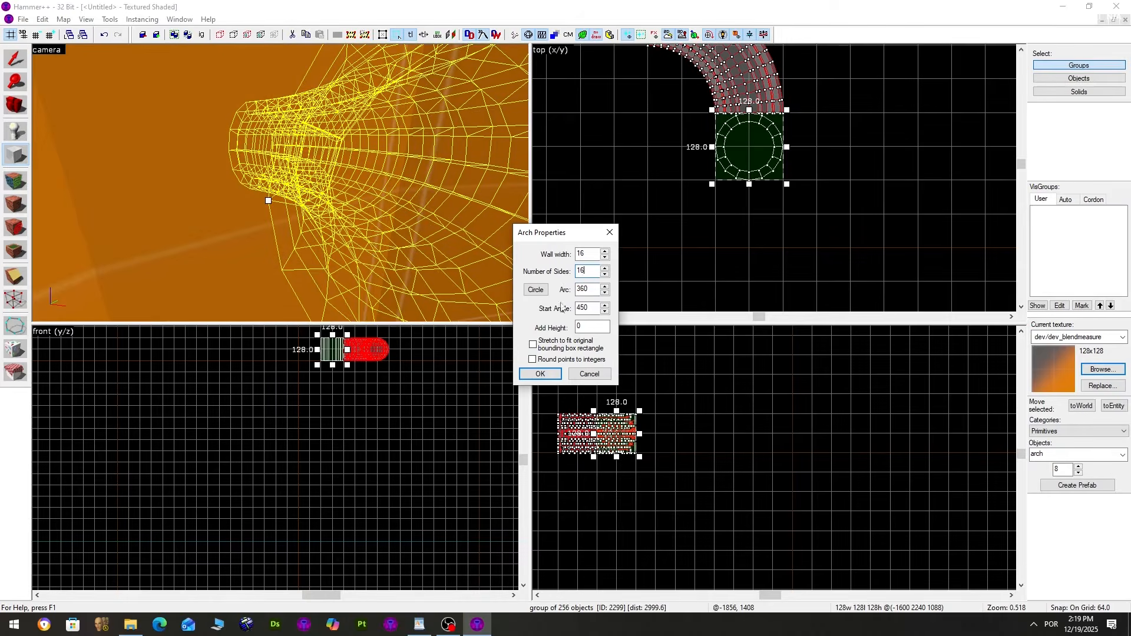
left_click(557, 374)
key("shift+s")
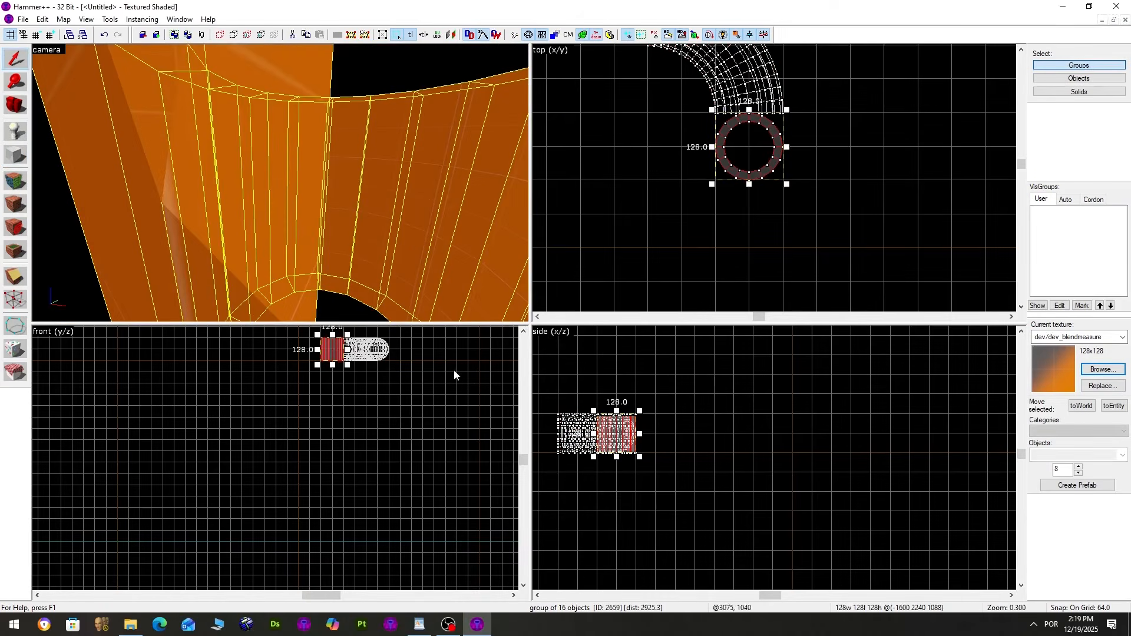
Rotate the ring 90 degrees in the front view so it continues the torus's lower end as a straight section
scroll(453, 374, "up", 6)
left_click_drag(383, 324, 391, 359)
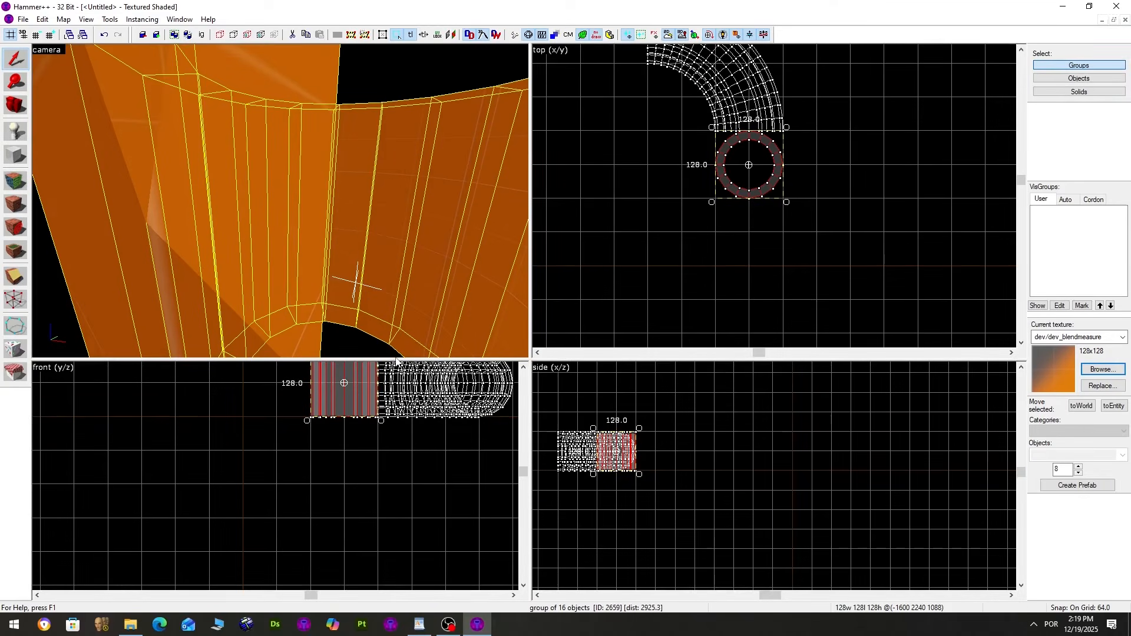
left_click_drag(395, 359, 396, 322)
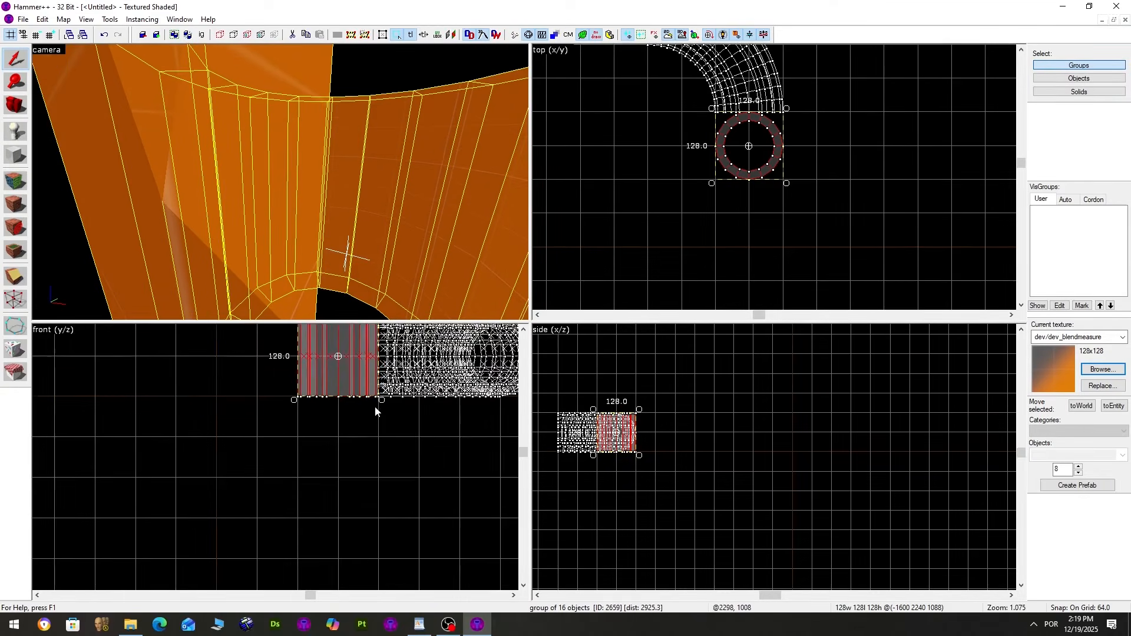
scroll(380, 377, "up", 2)
left_click_drag(366, 386, 361, 487)
scroll(281, 183, "down", 5)
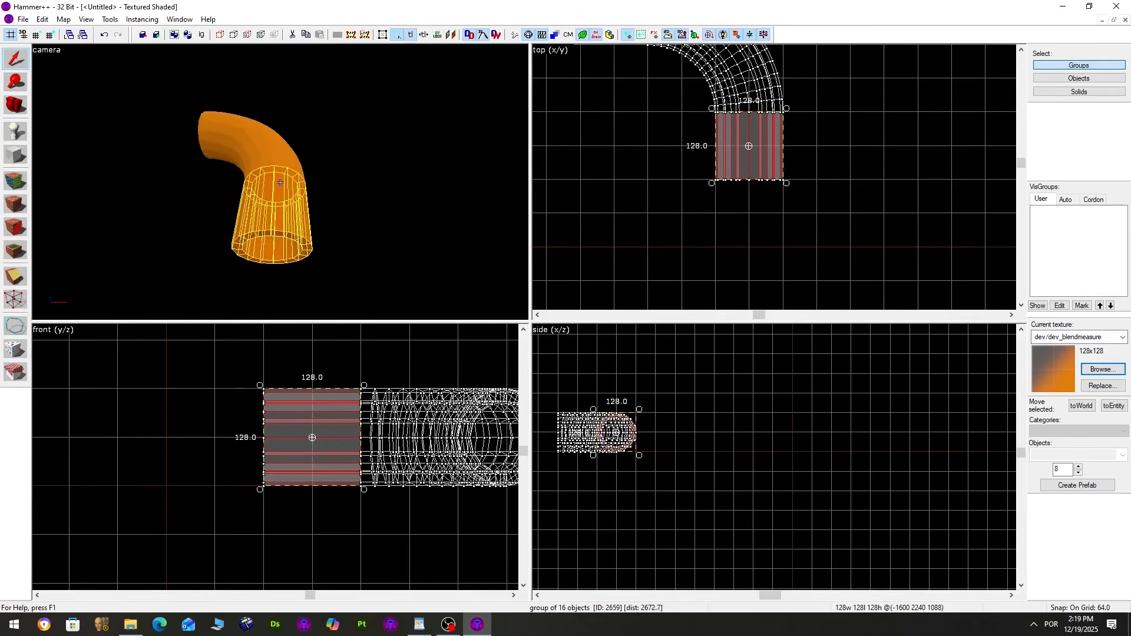
Examine the joined straight and curved pipe sections from outside and along the seam inside
key("w")
key("z")
left_click(376, 135)
key("z")
key("s")
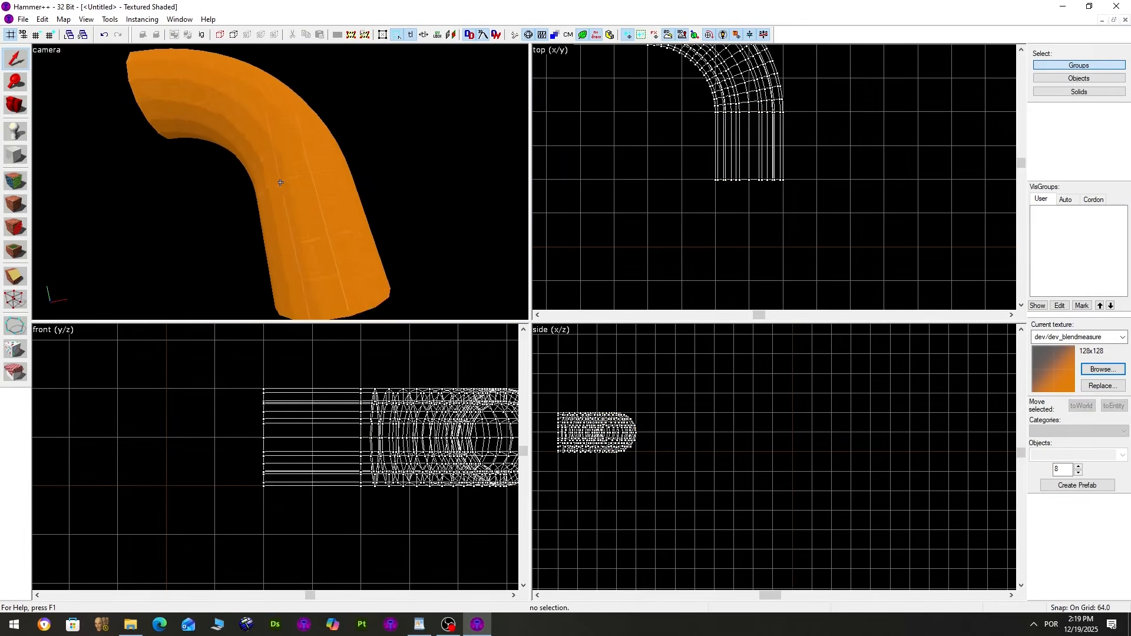
key("w")
key("z")
left_click(276, 161)
left_click(360, 132)
left_click(251, 116)
key("Escape")
key("z")
key("w")
key("w")
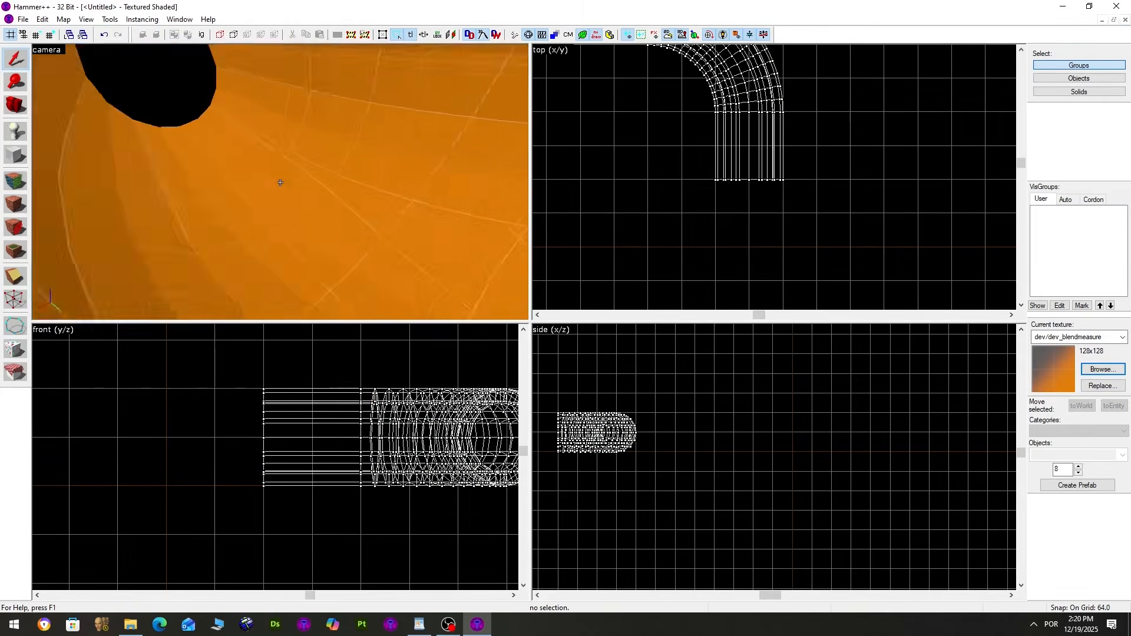
key("w")
key("w")
Select both pipe sections for vertex editing and set the grid snap to 1
left_click(280, 182)
key("ctrl+shift+e")
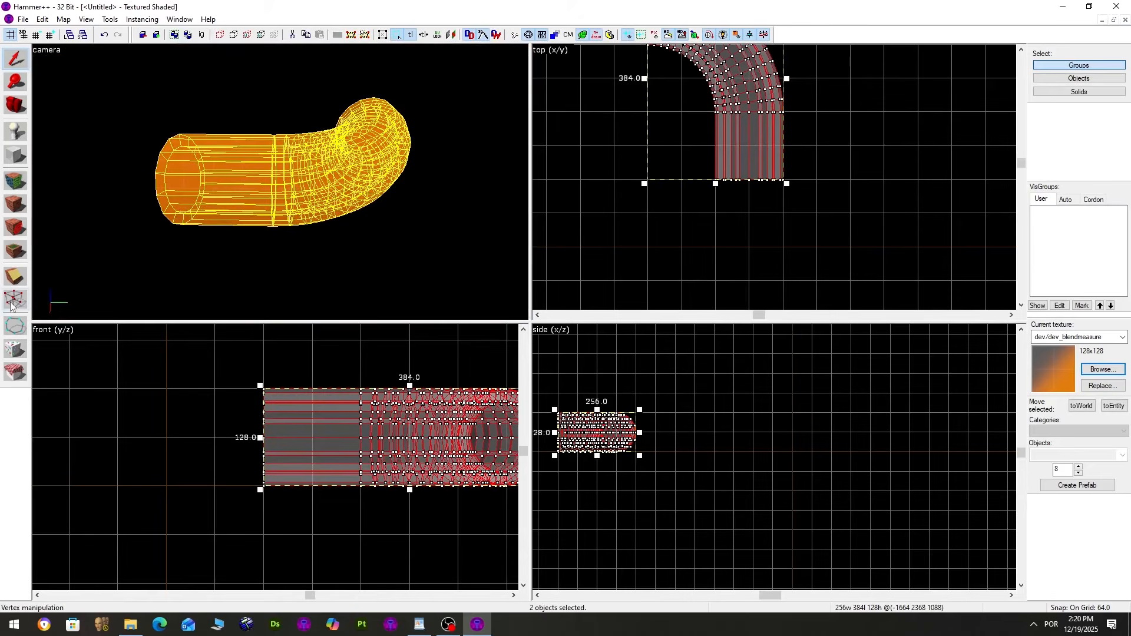
left_click(15, 299)
scroll(745, 173, "up", 4)
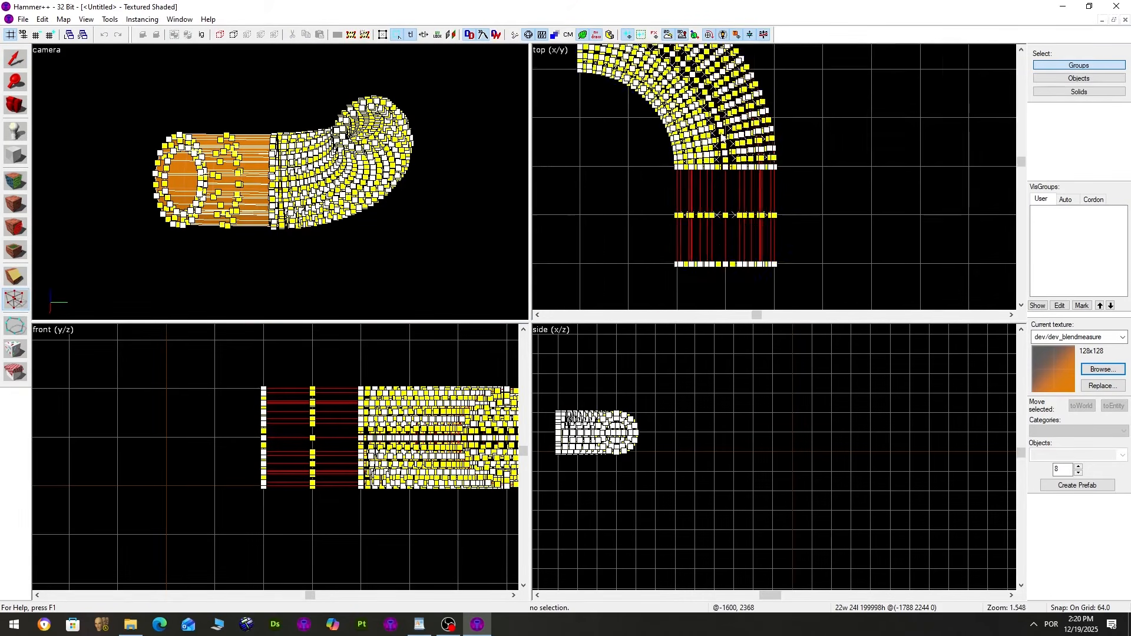
key("[")
key("[")
key("[")
key("[")
key("[")
key("[")
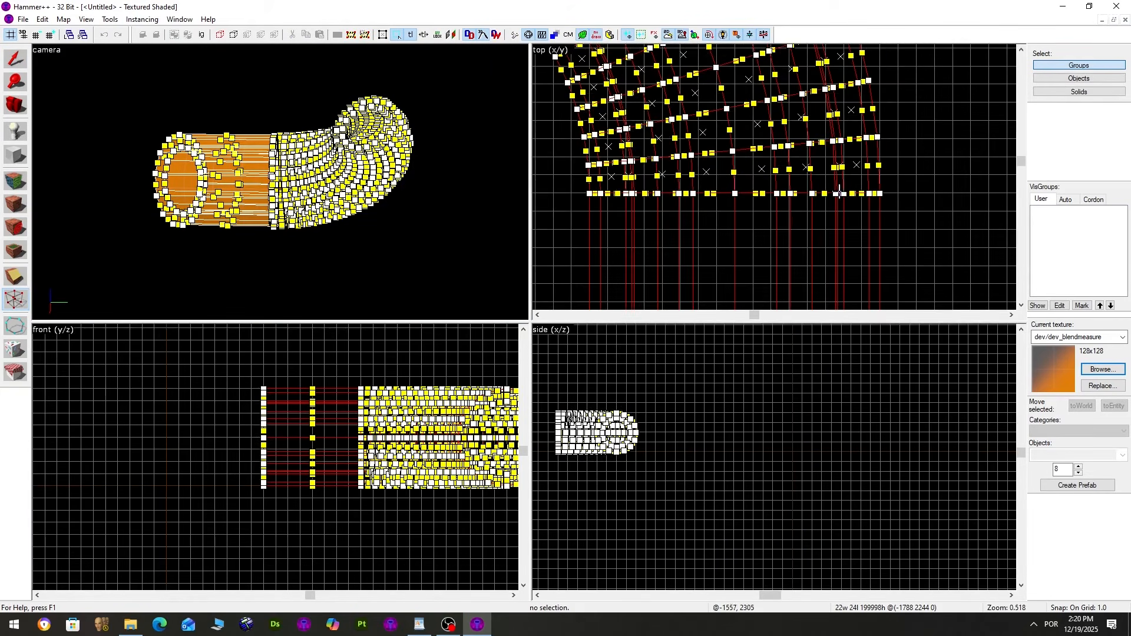
Snap the vertices at the joint between the straight and curved sections to the grid and check the seam inside the pipe
left_click_drag(920, 180, 611, 199)
scroll(569, 230, "up", 3)
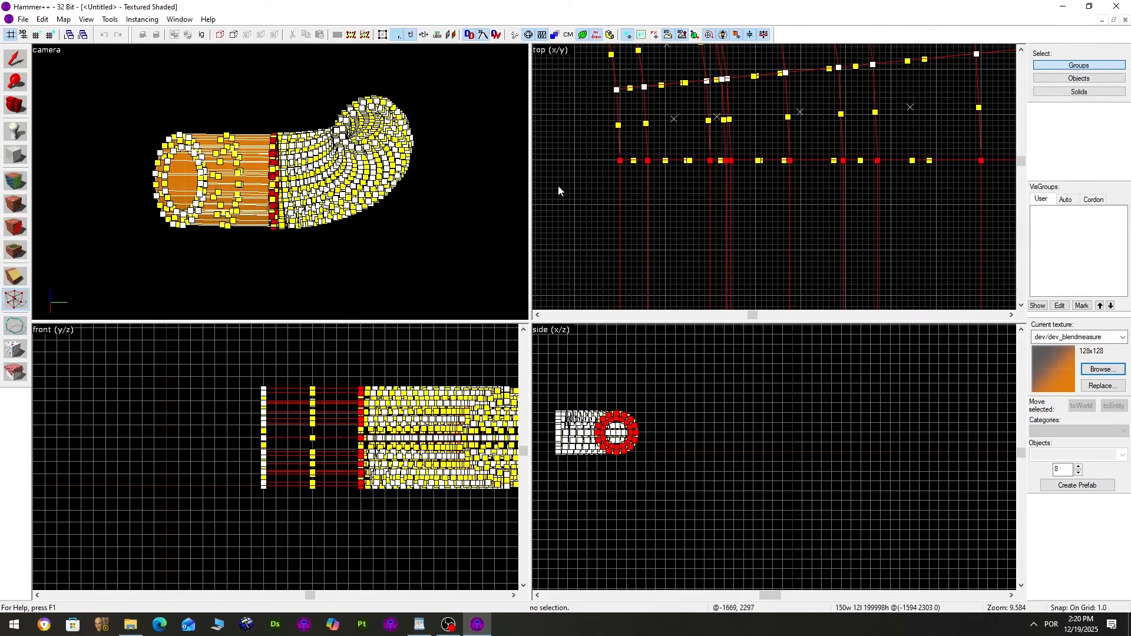
key("ctrl+b")
left_click(15, 58)
left_click(130, 61)
scroll(208, 116, "up", 4)
key("z")
key("w")
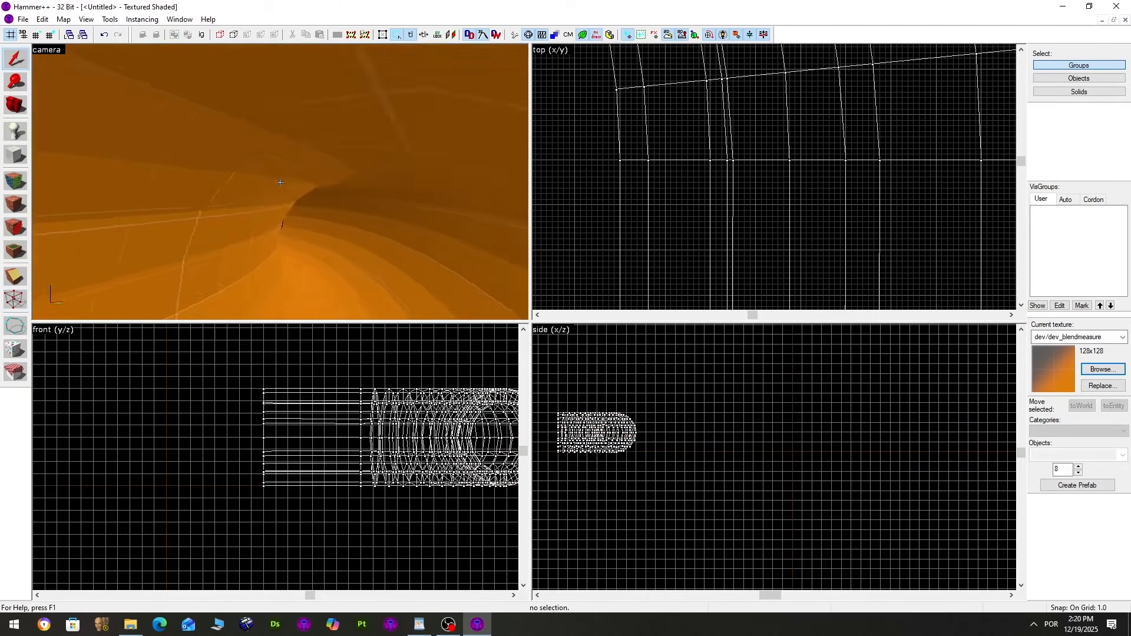
key("w")
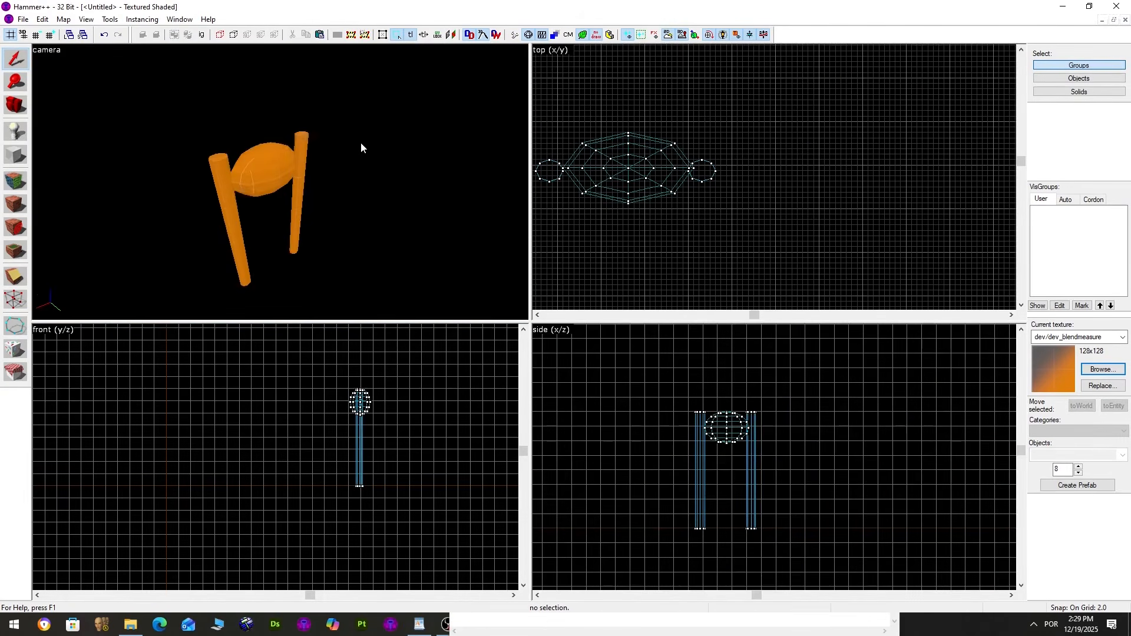
Select the two cylindrical posts and the ellipsoid between them as one railing segment
scroll(361, 143, "up", 3)
scroll(360, 143, "down", 2)
scroll(2, 64, "up", 1)
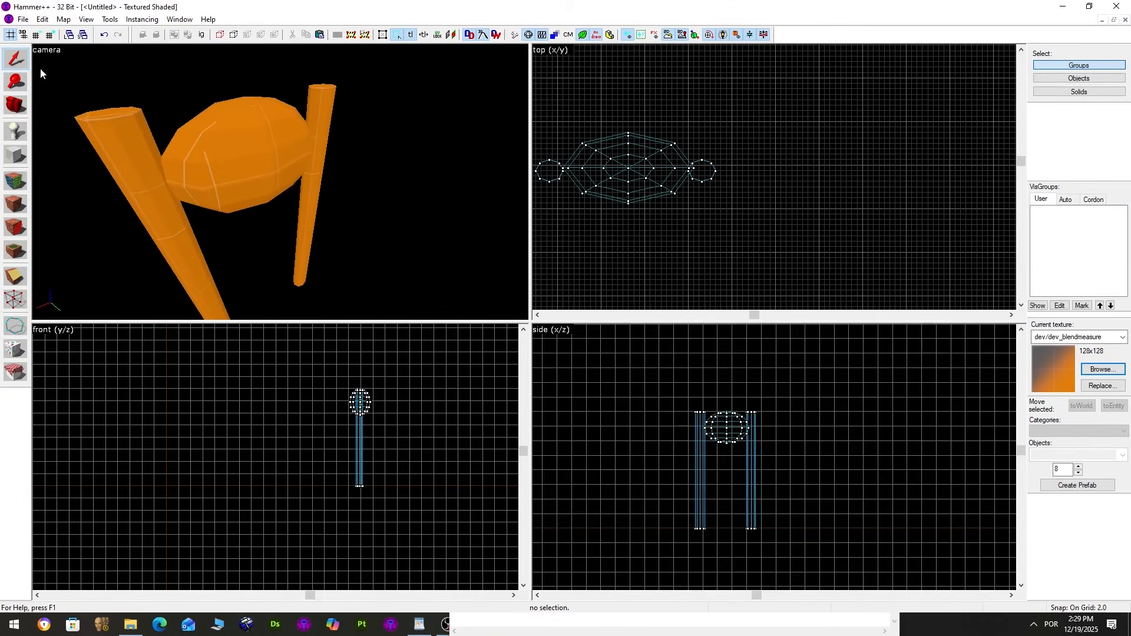
left_click(131, 136)
left_click(218, 138, "ctrl")
left_click(317, 108, "ctrl")
scroll(370, 165, "up", 1)
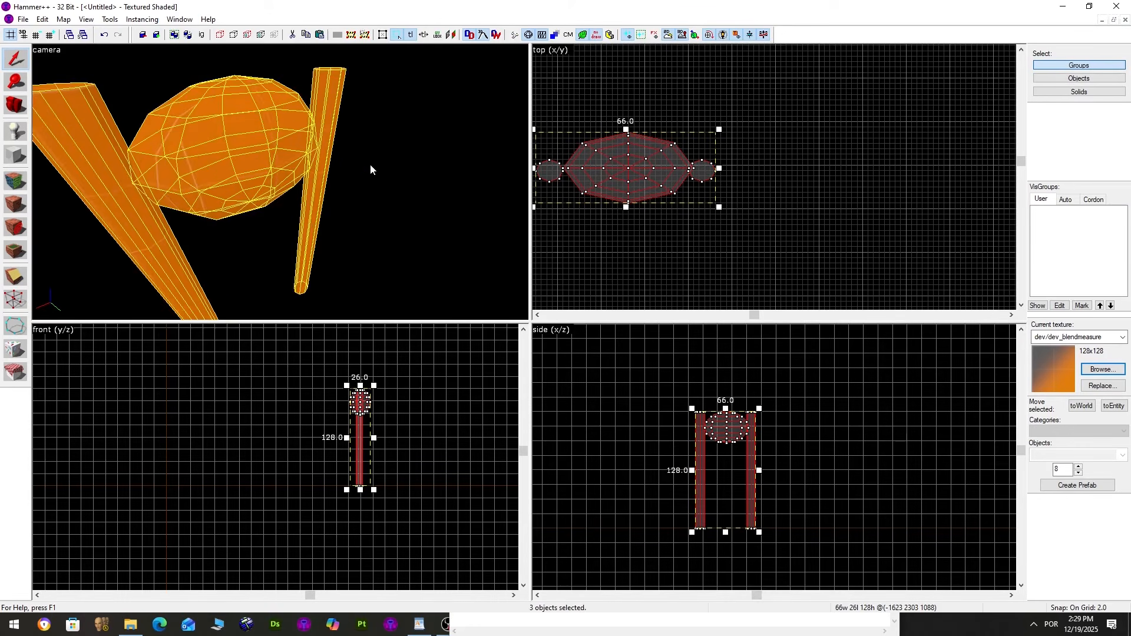
scroll(369, 165, "down", 2)
key("z")
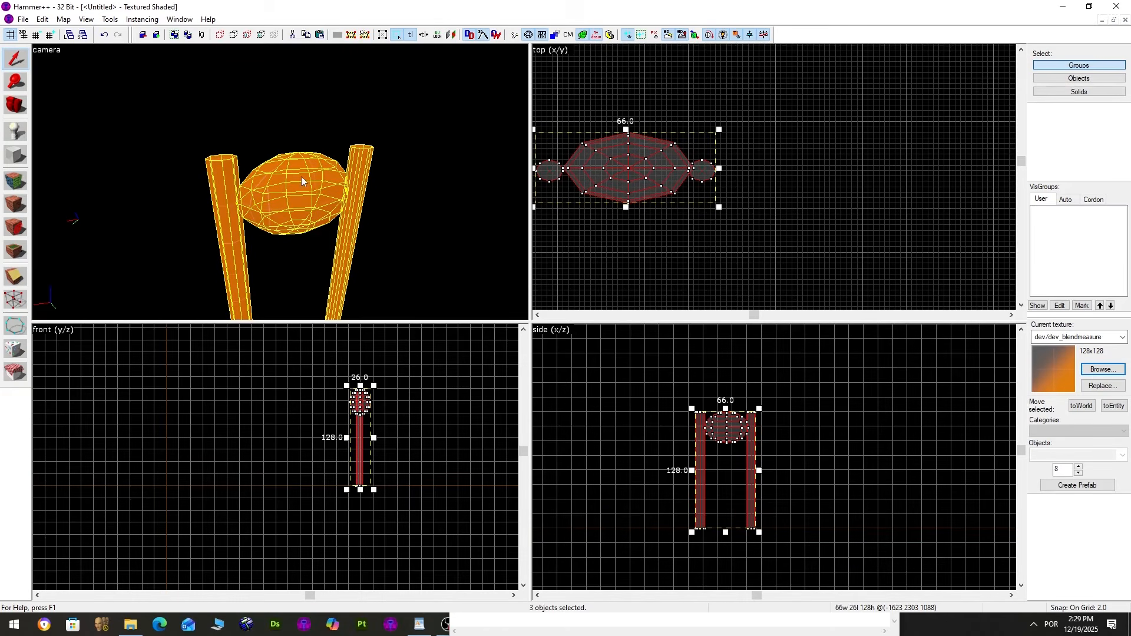
Try to build the curve by cloning the railing segment and rotating and placing the copy by hand
left_click_drag(626, 168, 805, 173, "shift")
left_click_drag(899, 136, 903, 161)
left_click_drag(794, 169, 886, 211)
key("ctrl+z")
key("ctrl+z")
key("ctrl+z")
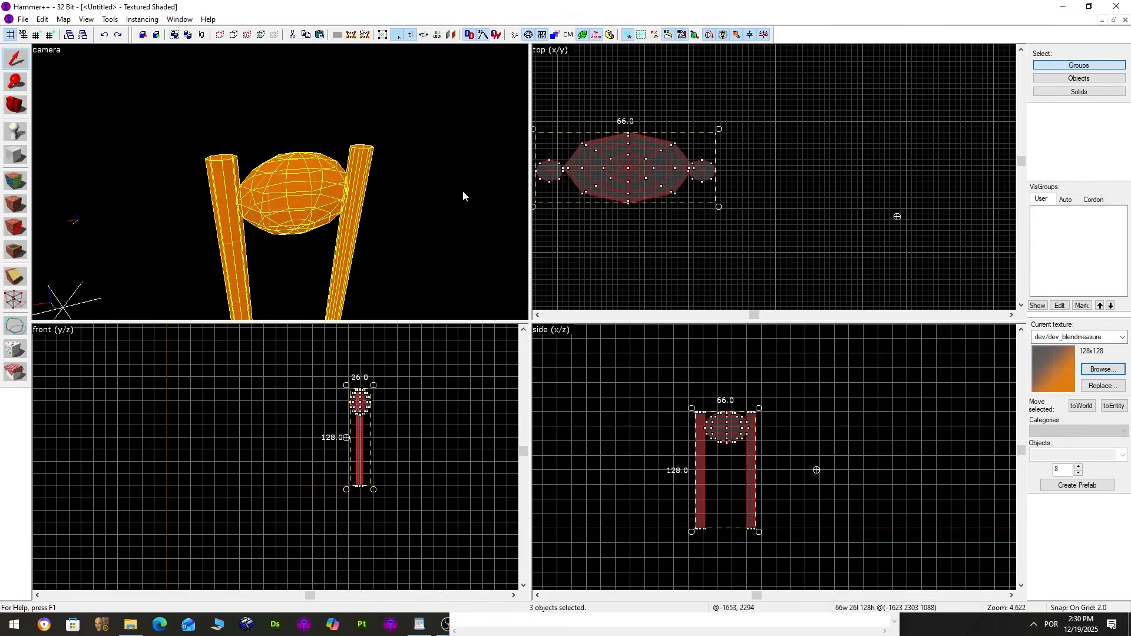
Move the selection's rotation pivot about 127 units below the railing segment in the top view
left_click(42, 19)
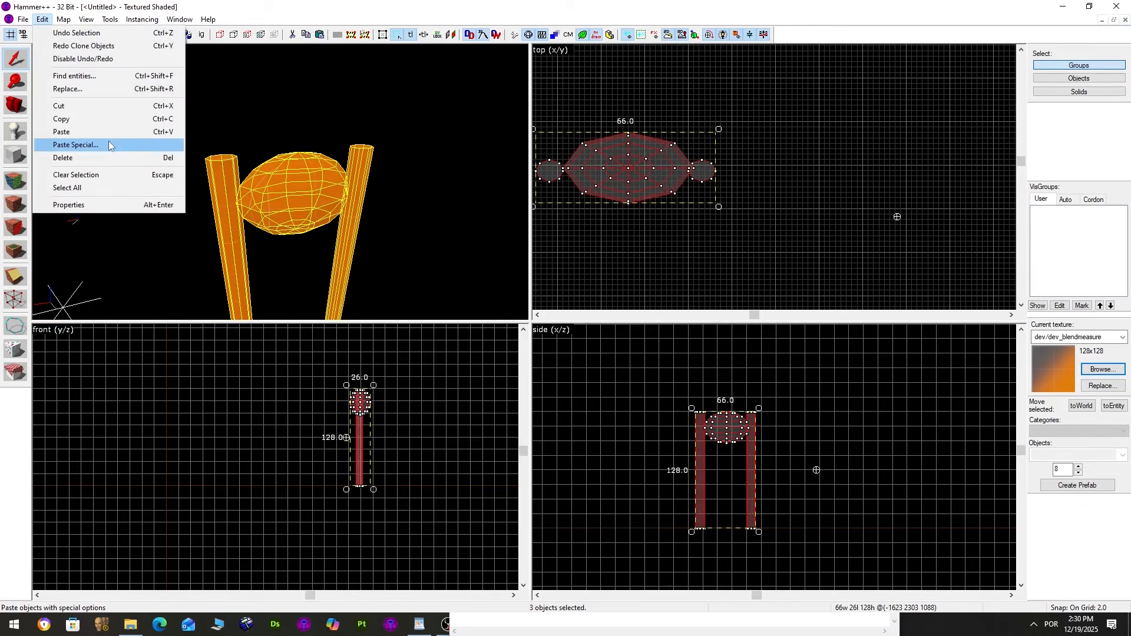
left_click(275, 13)
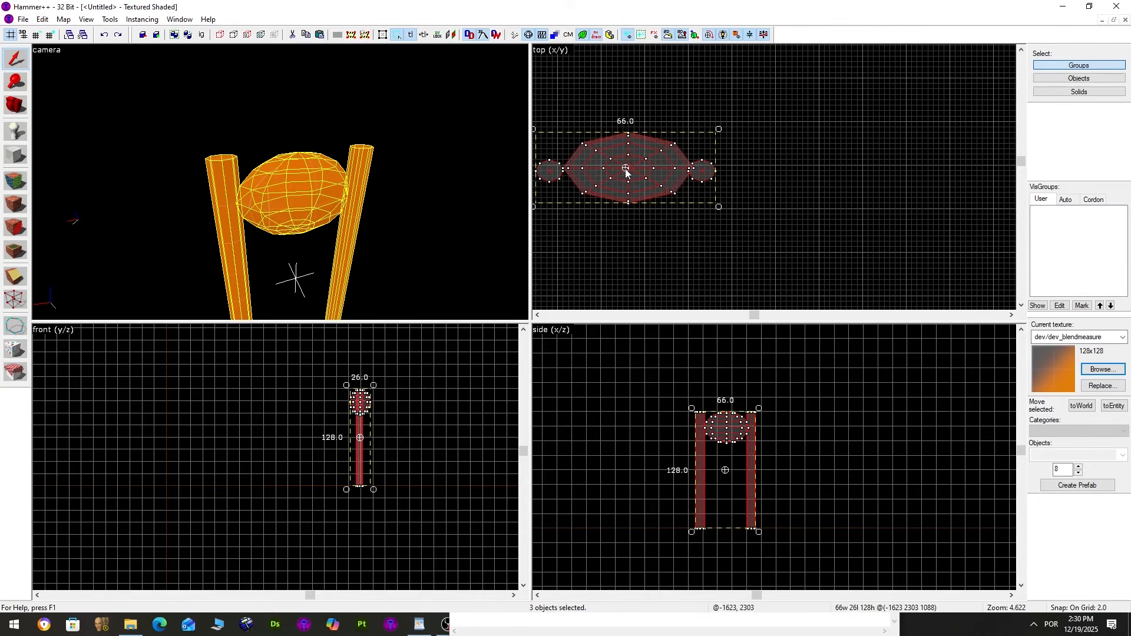
scroll(653, 118, "down", 5)
scroll(652, 118, "down", 4)
scroll(646, 181, "up", 15)
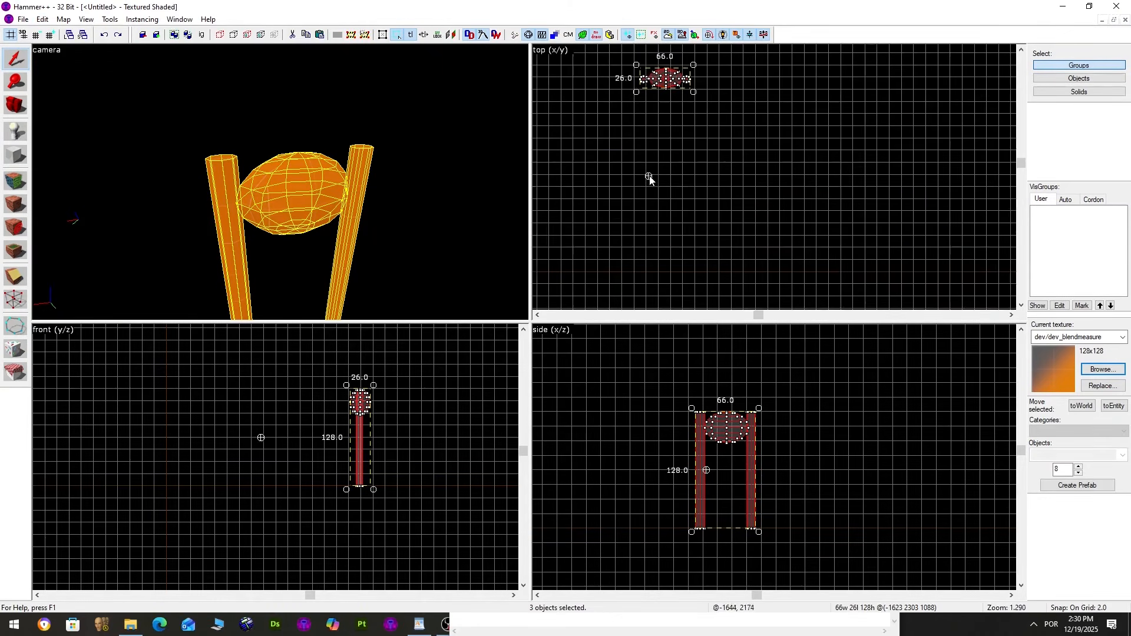
scroll(661, 191, "down", 12)
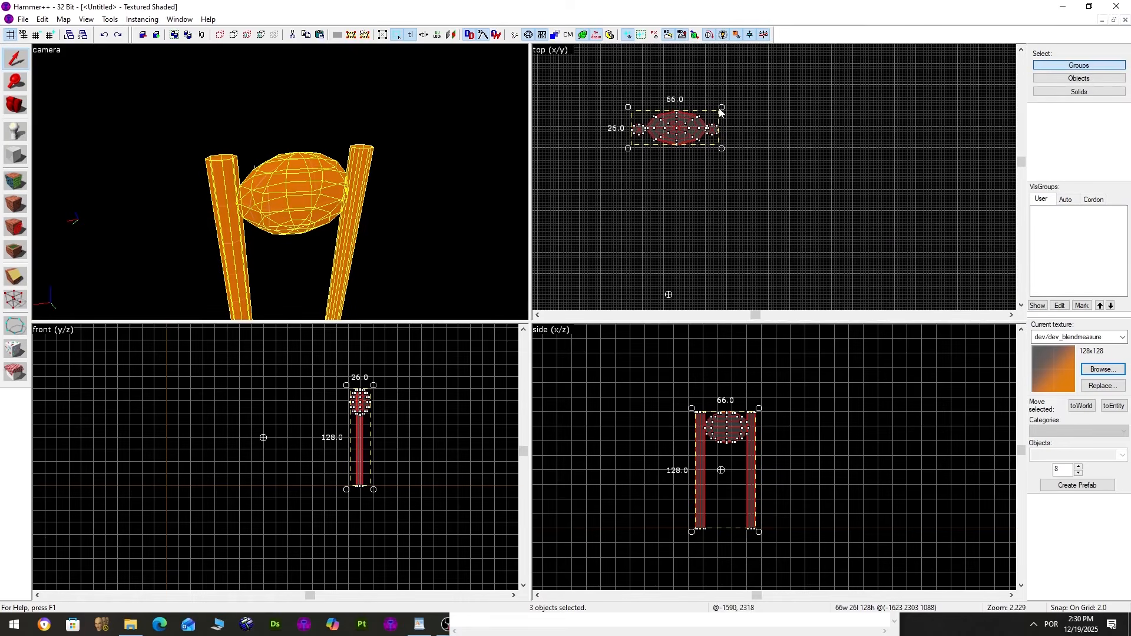
Try rotating the railing segment around the relocated pivot in the top view
left_click_drag(719, 108, 705, 137)
scroll(754, 152, "down", 7)
scroll(757, 158, "up", 10)
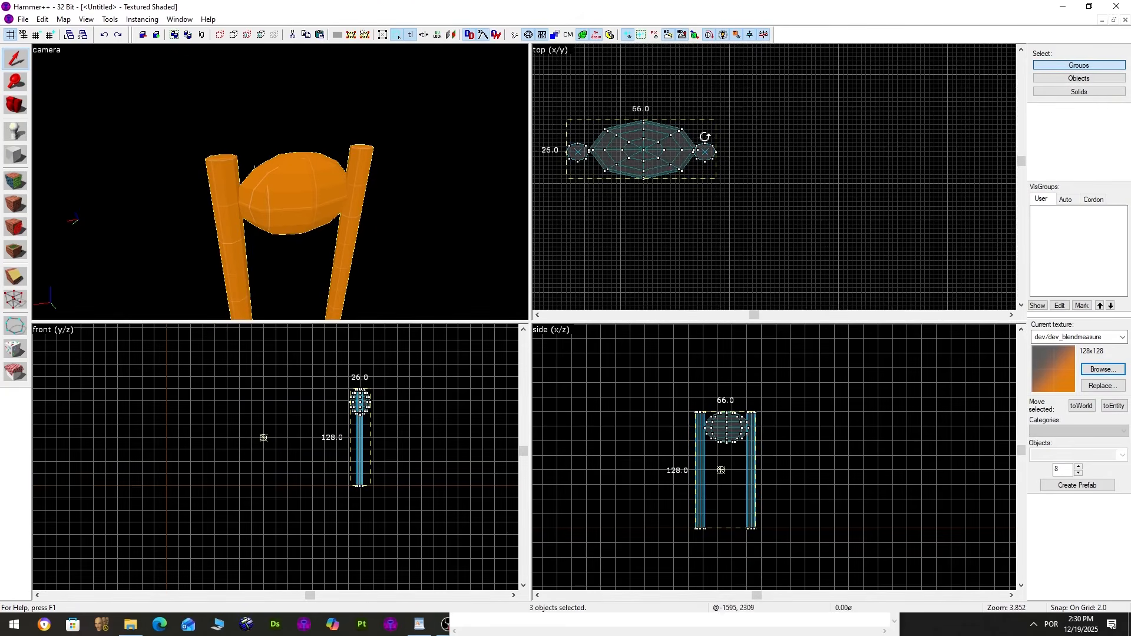
scroll(695, 128, "down", 1)
mouse_move(719, 139)
left_mouse_down("shift")
mouse_move(799, 192)
mouse_move(706, 154)
left_mouse_up("shift")
Paste Special 12 copies of the segment with 30 degrees accumulative Y rotation, using the Selection Tool pivot as rotate origin
left_click(59, 19)
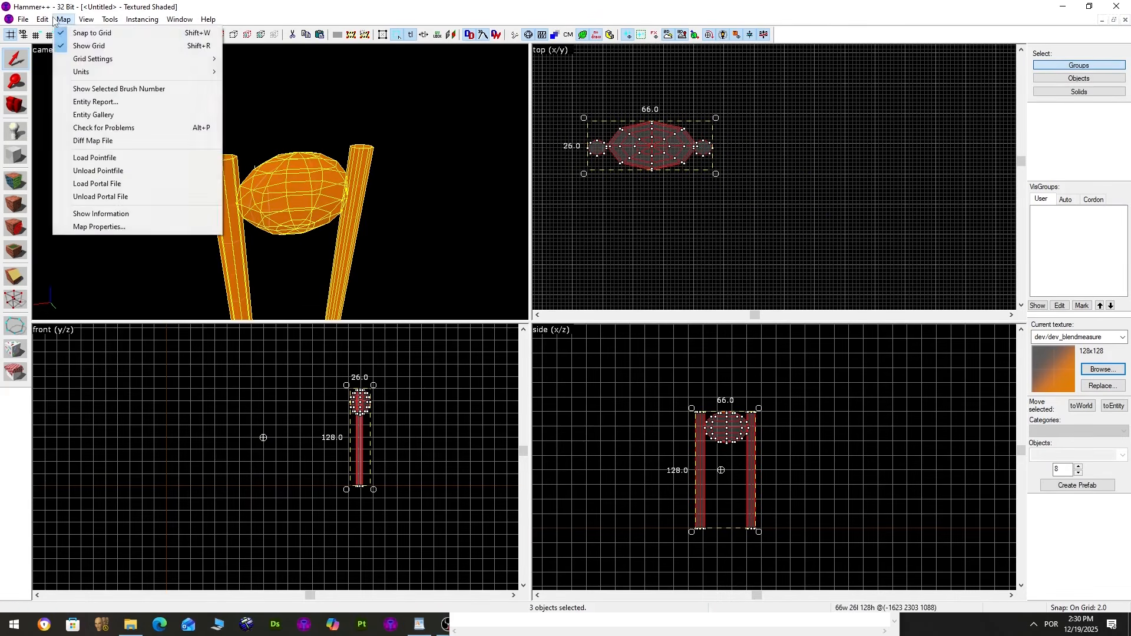
mouse_move(42, 19)
left_click(72, 147)
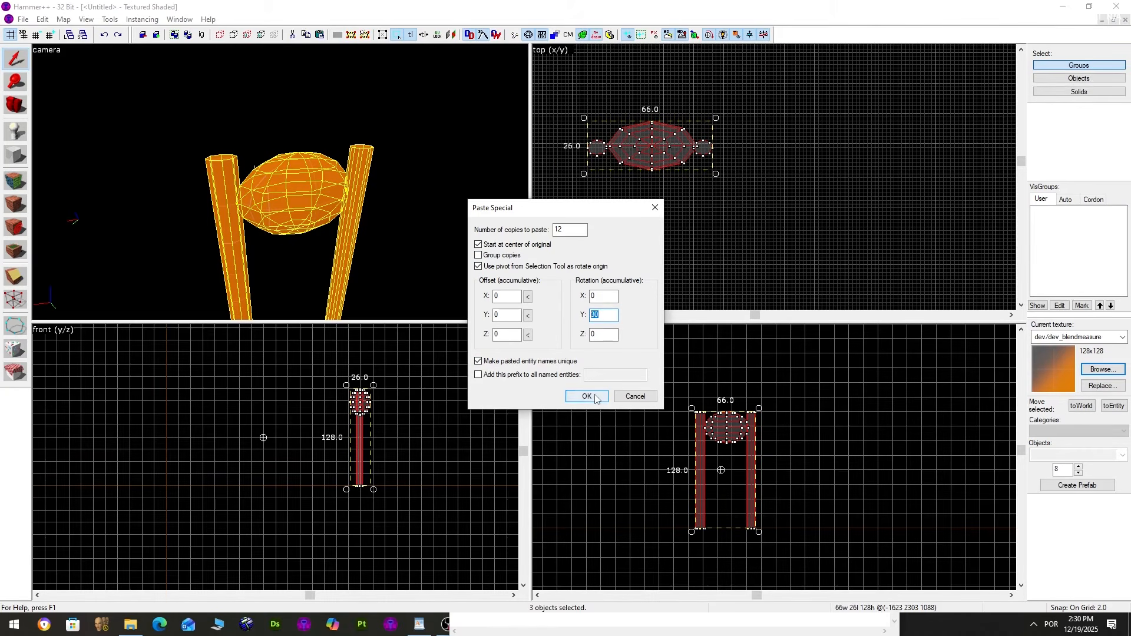
left_click(576, 230)
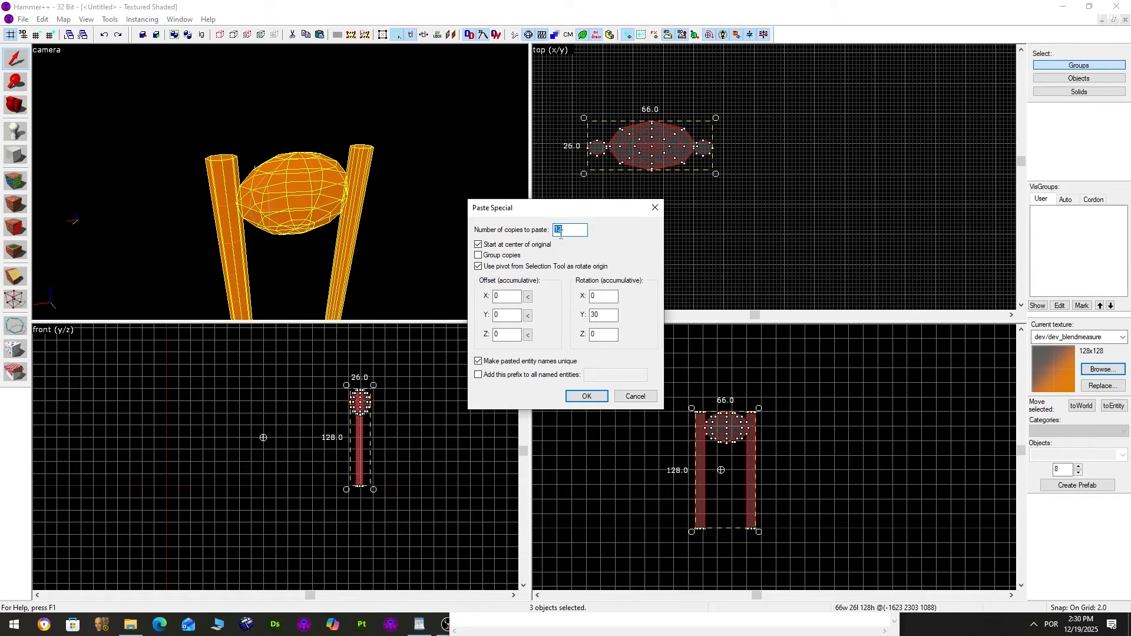
left_click(589, 395)
scroll(676, 153, "down", 4)
scroll(331, 151, "down", 3)
scroll(331, 151, "up", 4)
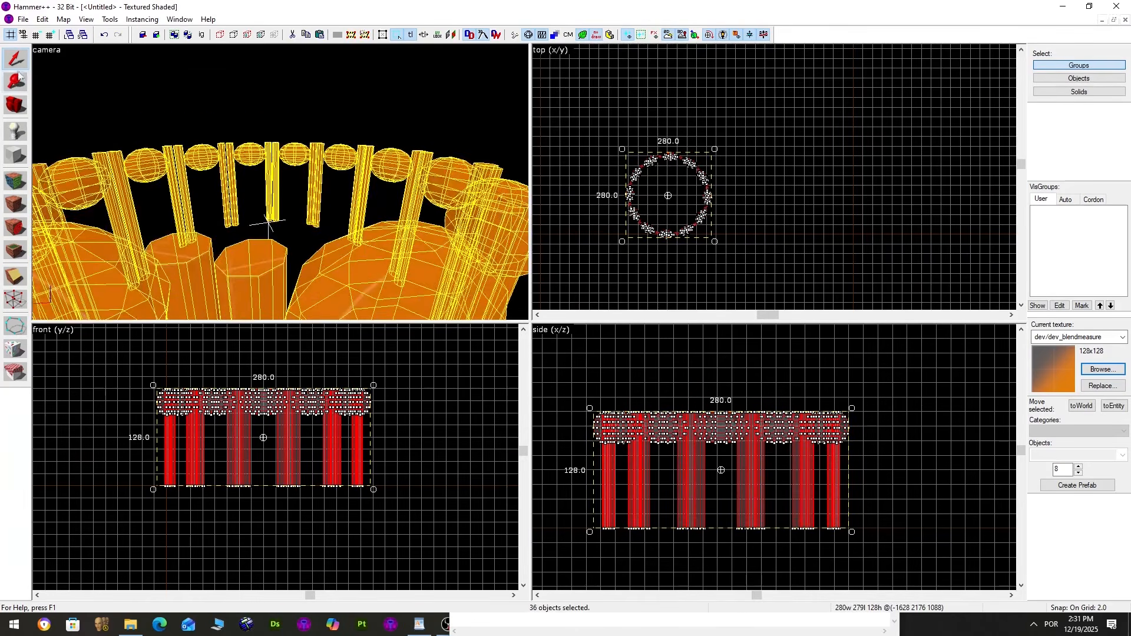
Inspect the circular railing in the camera view and undo the pasted copies
left_click(331, 149)
scroll(299, 98, "up", 3)
left_click(299, 98)
key("z")
key("s")
key("z")
key("ctrl+z")
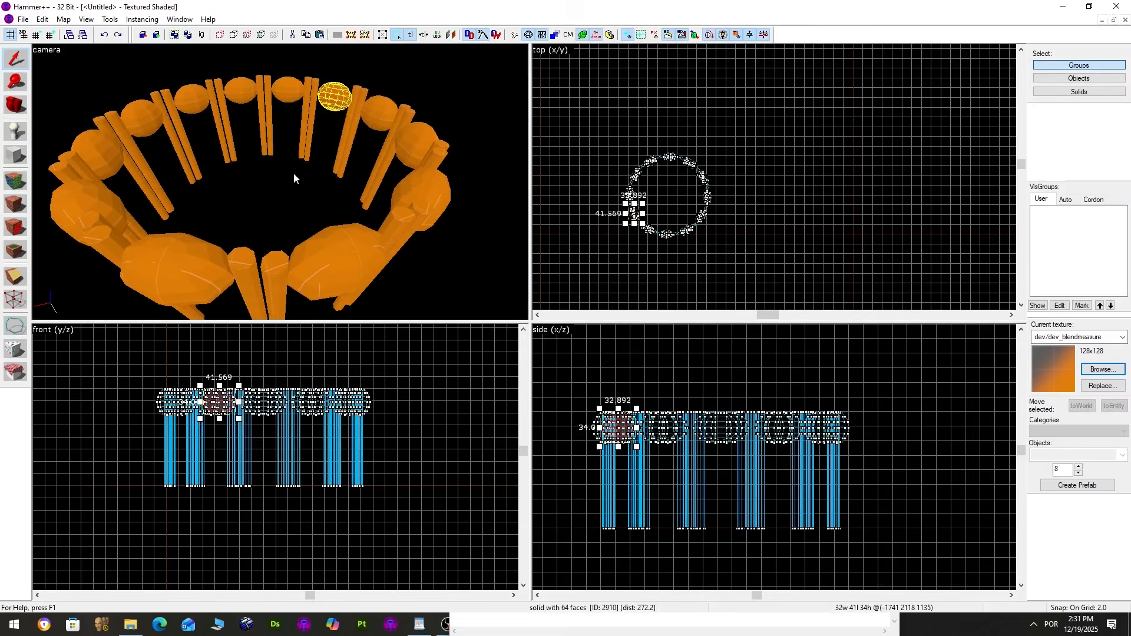
key("ctrl+z")
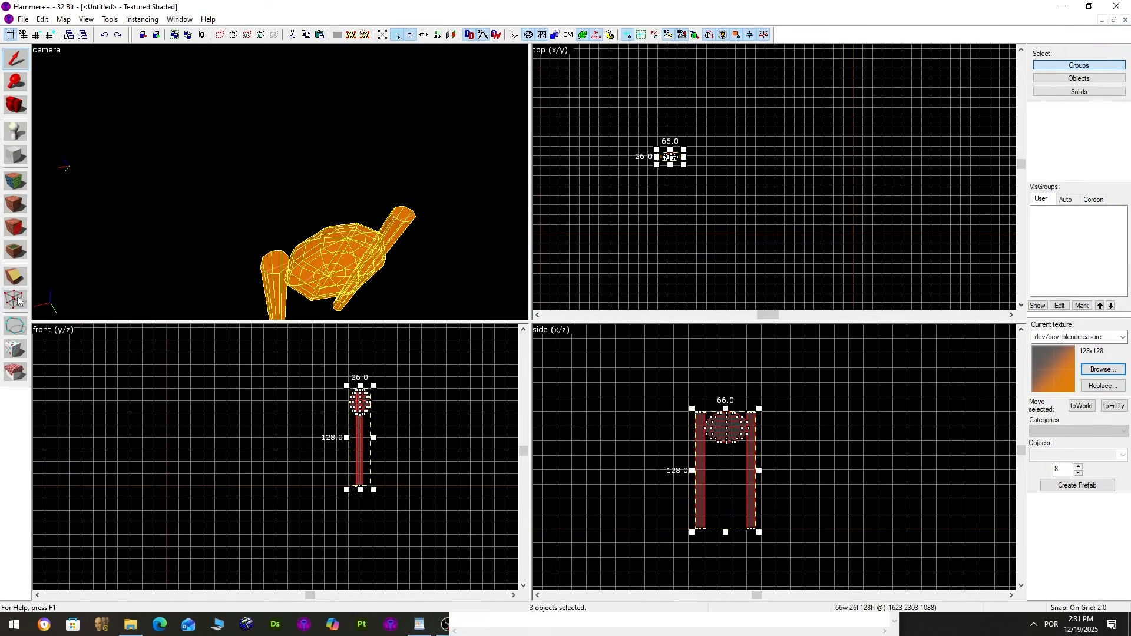
Try different distances for the rotation pivot, from beside the railing segment to well below it in the top view
scroll(684, 162, "up", 5)
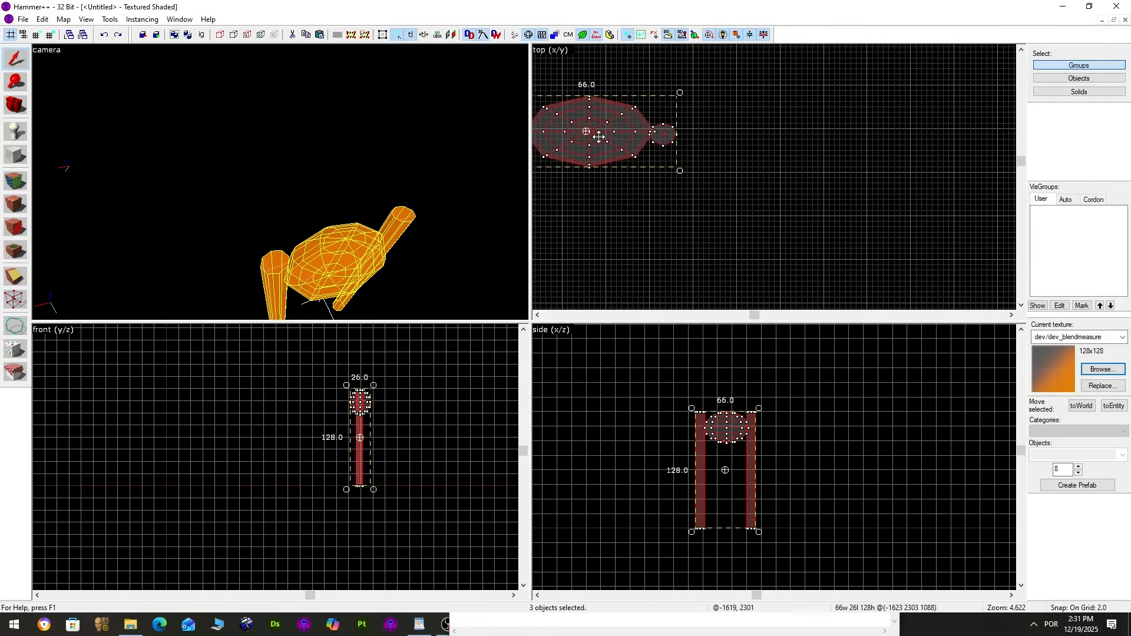
scroll(651, 94, "down", 5)
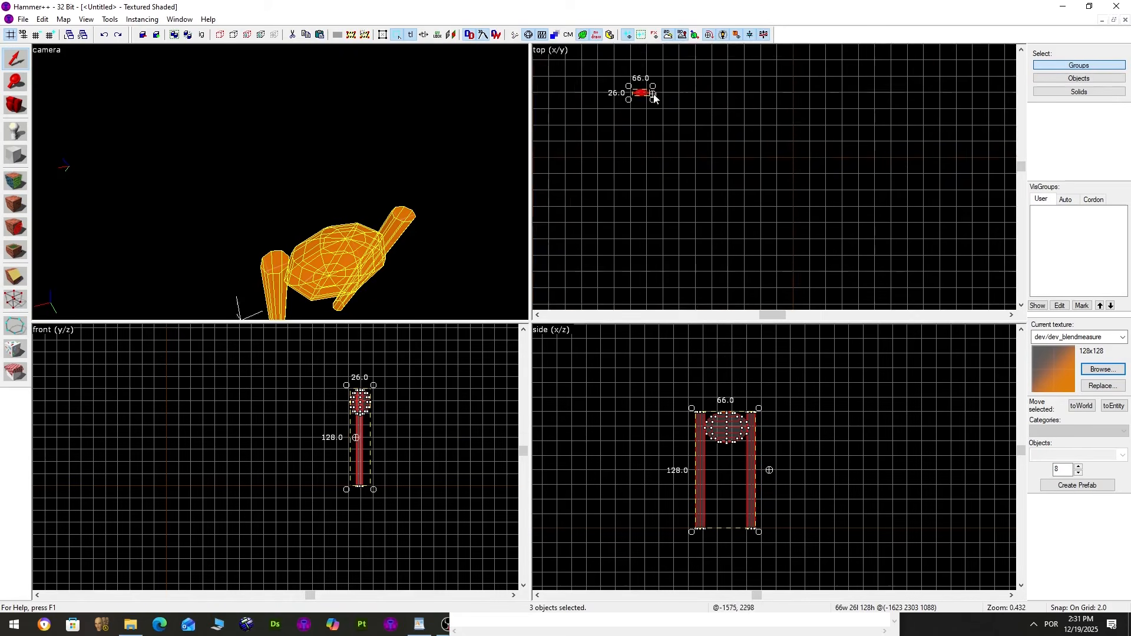
scroll(642, 230, "up", 5)
scroll(627, 222, "up", 2)
scroll(746, 252, "down", 4)
scroll(751, 129, "up", 3)
left_click_drag(718, 121, 912, 166)
scroll(768, 139, "down", 5)
scroll(763, 139, "up", 8)
scroll(791, 142, "down", 2)
key("ctrl+z")
scroll(314, 148, "down", 3)
Switch to Notepad to review the constant K and the angle formula, and return to Hammer++
key("alt+Tab")
key("alt+Tab")
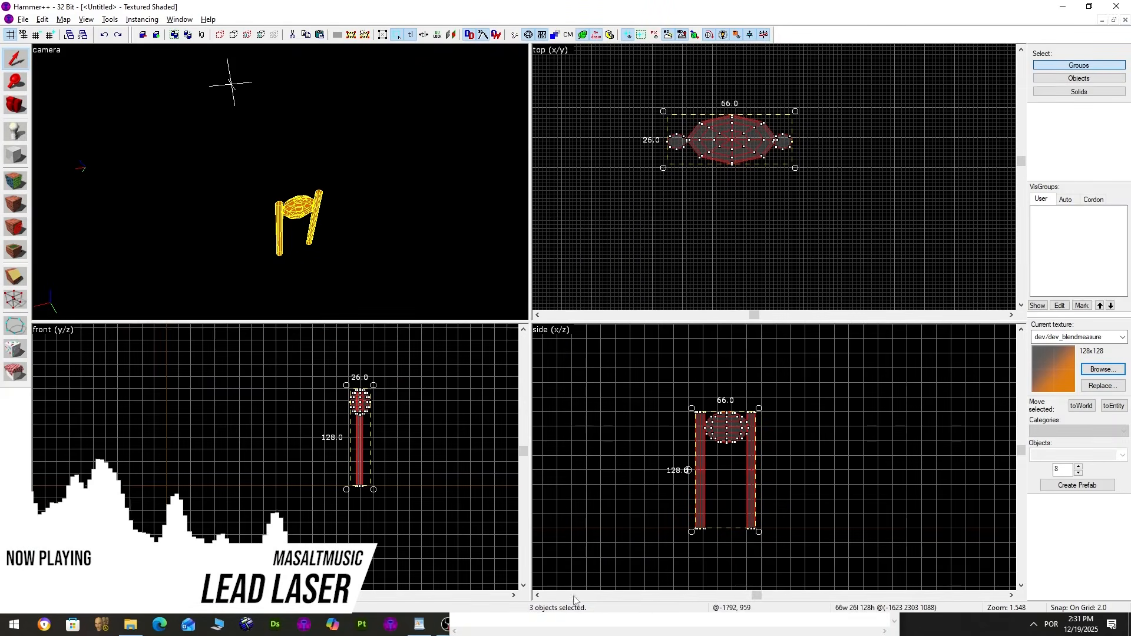
left_click(564, 622)
left_click_drag(504, 373, 480, 371)
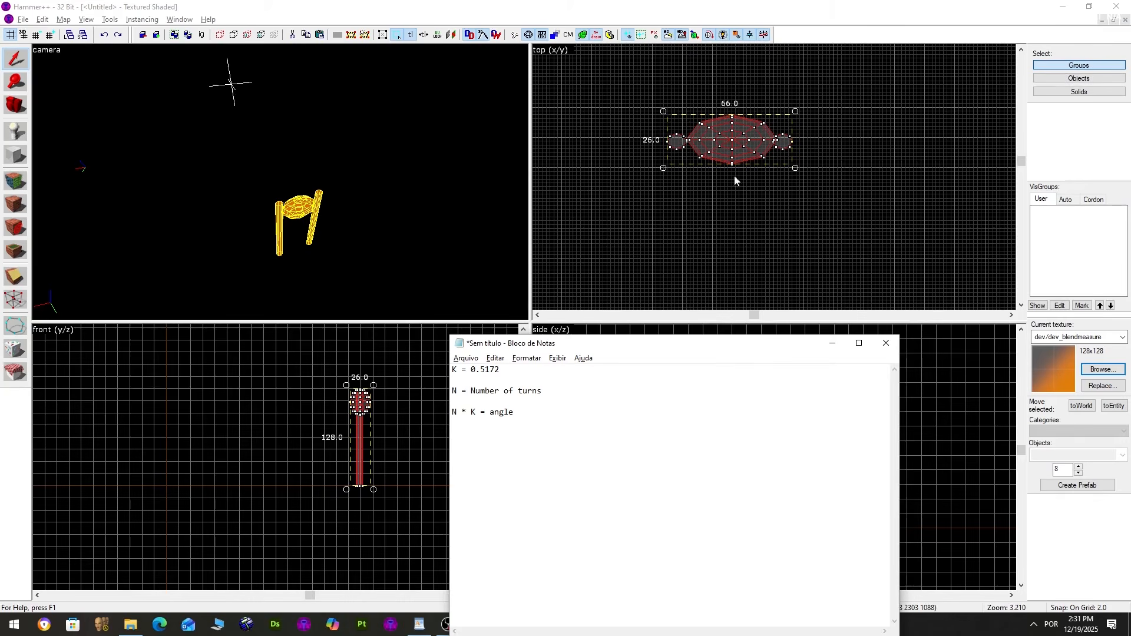
left_click(720, 164)
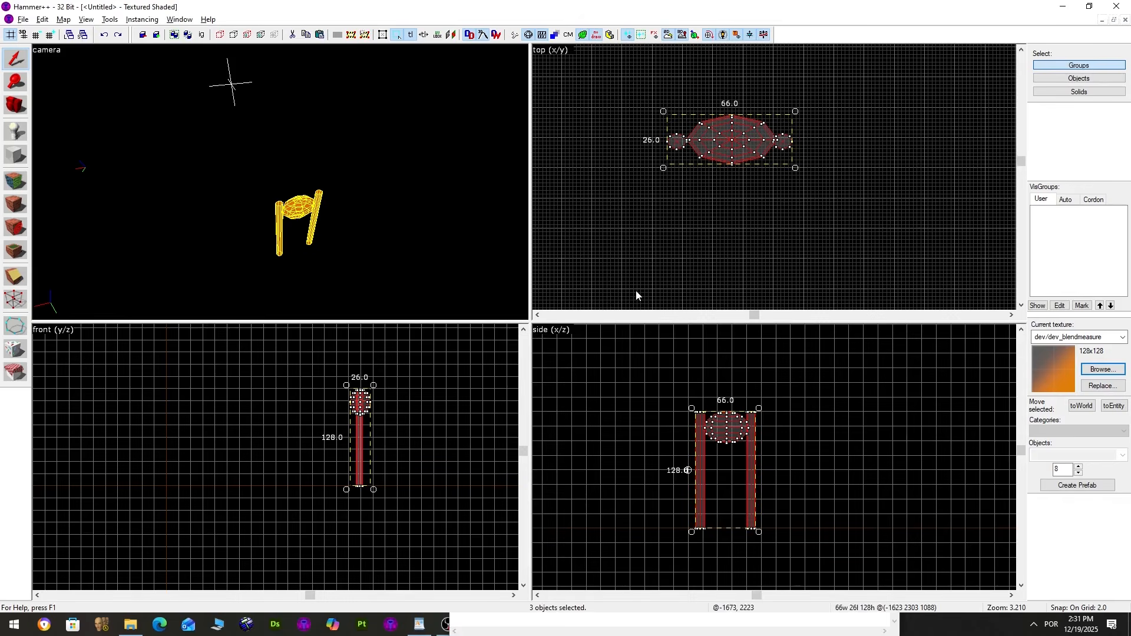
Open Calculator and multiply 9 by 0.5172
key("super")
type("cal")
key("Return")
type("99")
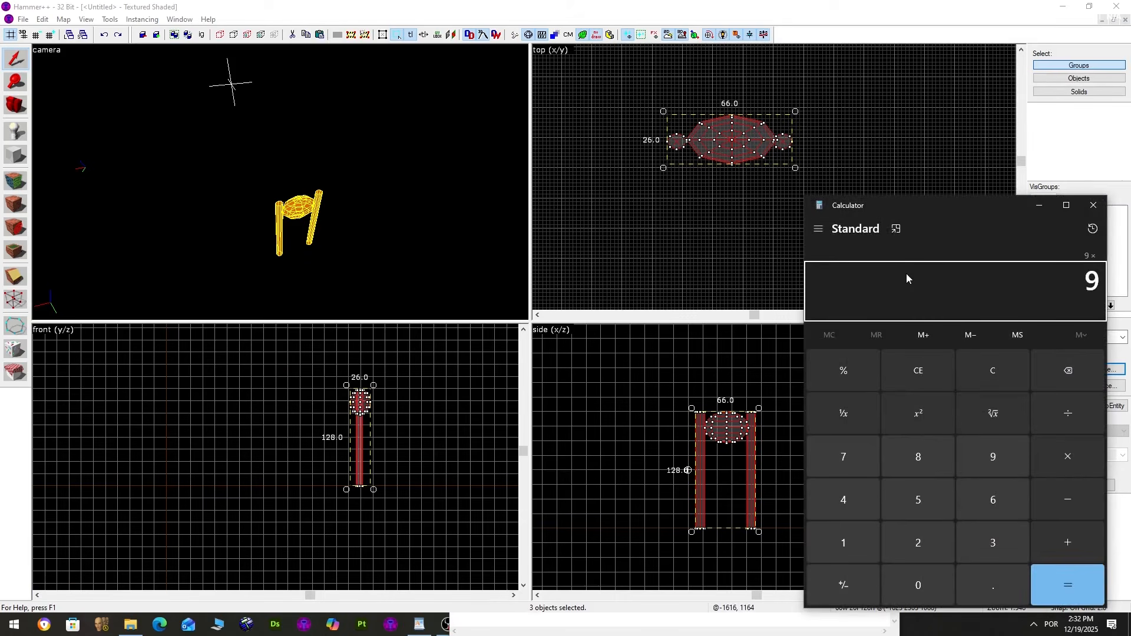
type("0.")
key("BackSpace")
key("BackSpace")
type("0")
key("BackSpace")
type(".5")
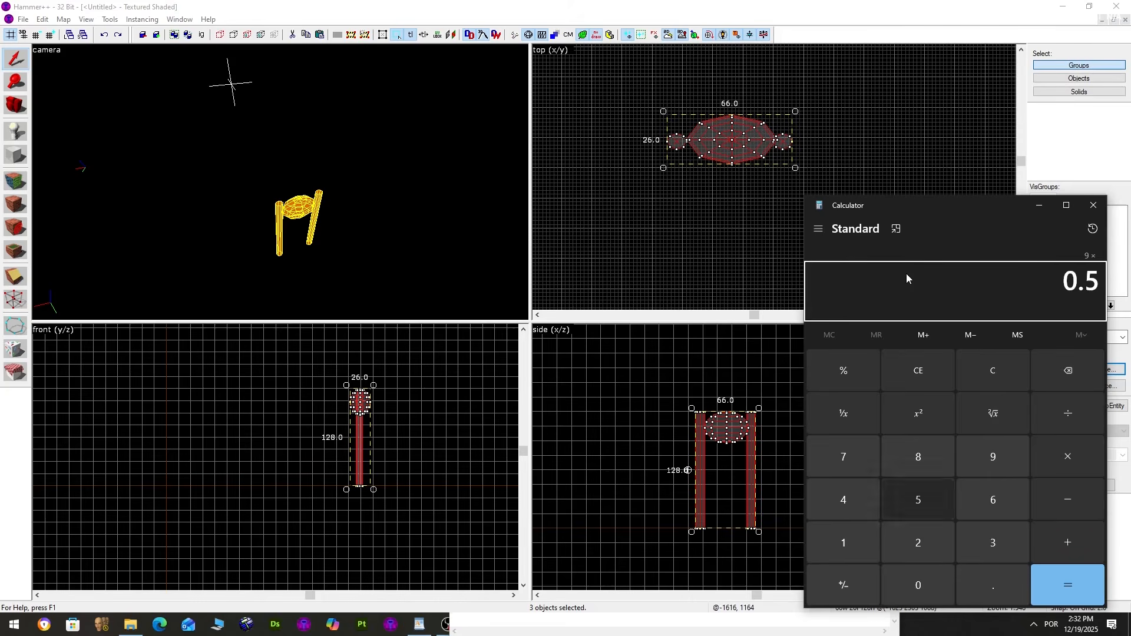
type("172")
key("Return")
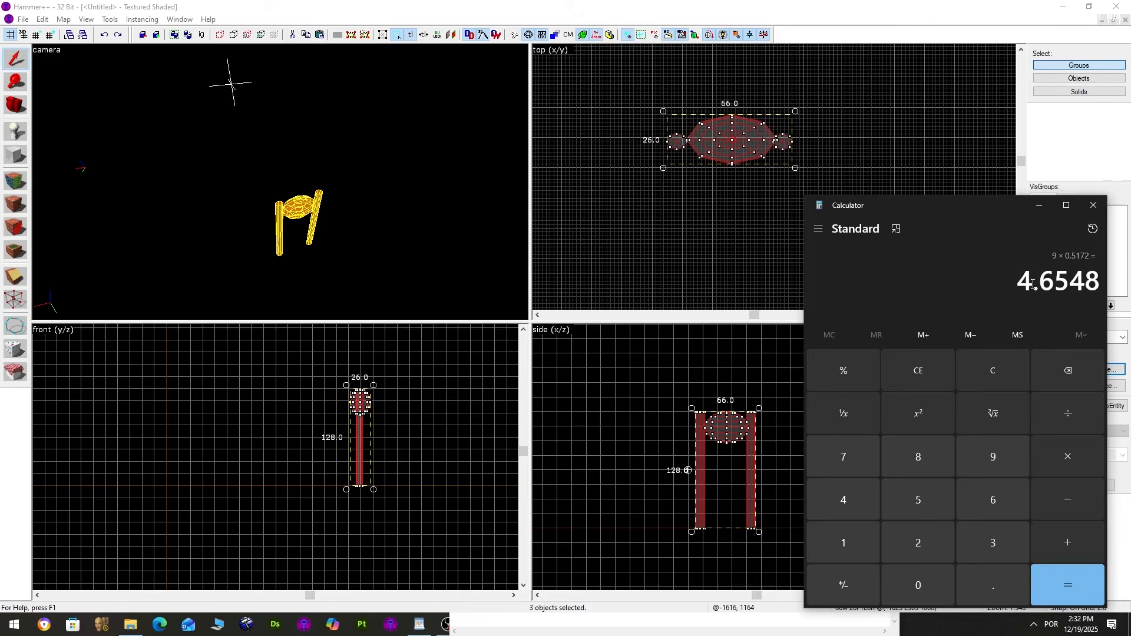
Divide 360 by 4.6548 in Calculator to work out the number of copies, and return to Hammer++
double_click(1067, 285)
key("ctrl+c")
type("360")
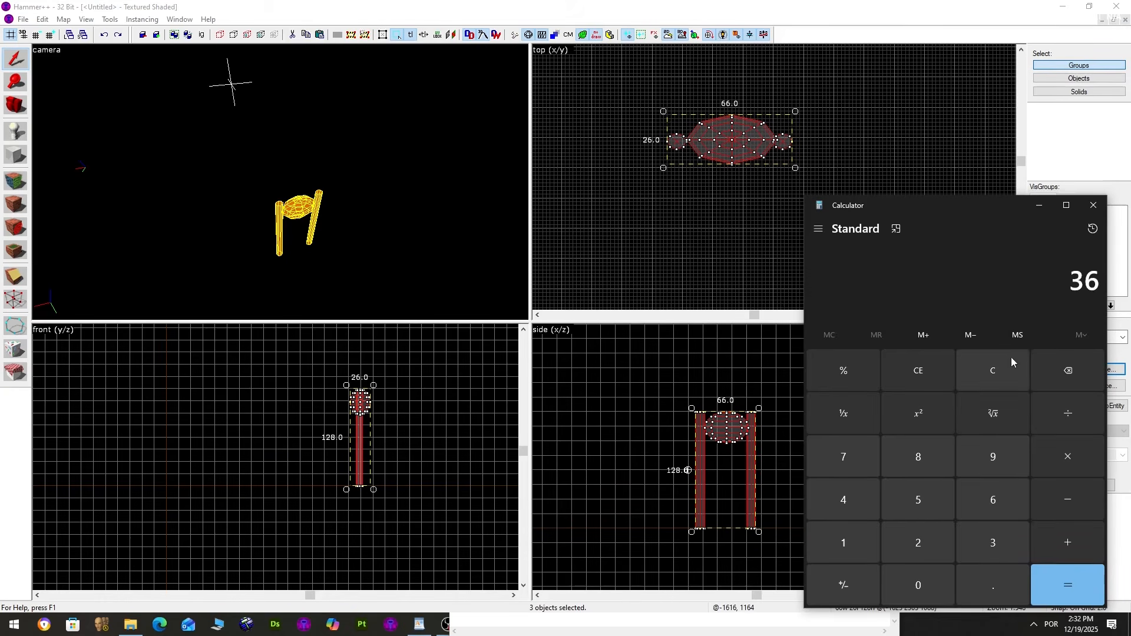
left_click(1051, 427)
key("ctrl+v")
key("Return")
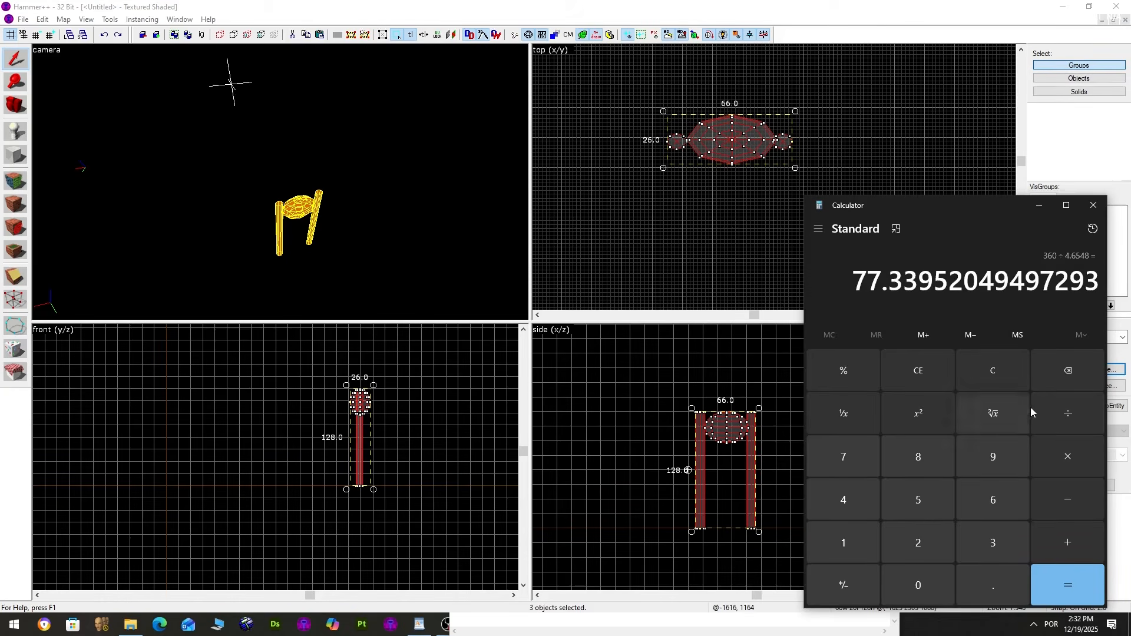
left_click(493, 4)
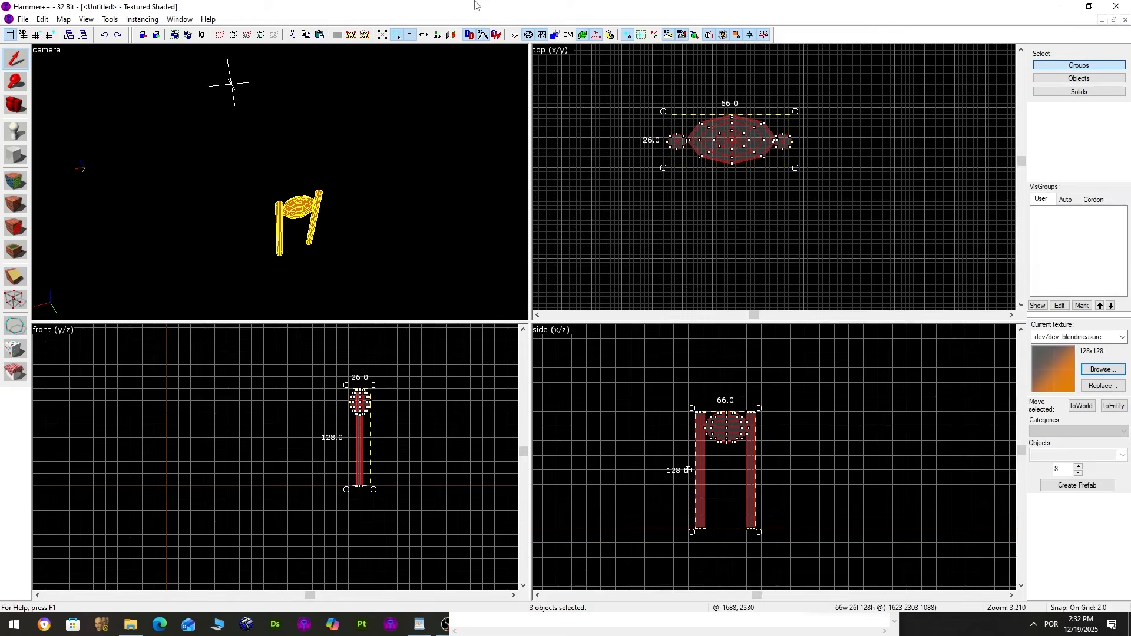
Paste Special 77 copies of the railing segment, rotated accumulatively around the selection pivot to form a closed ring
left_click(142, 22)
left_click(43, 19)
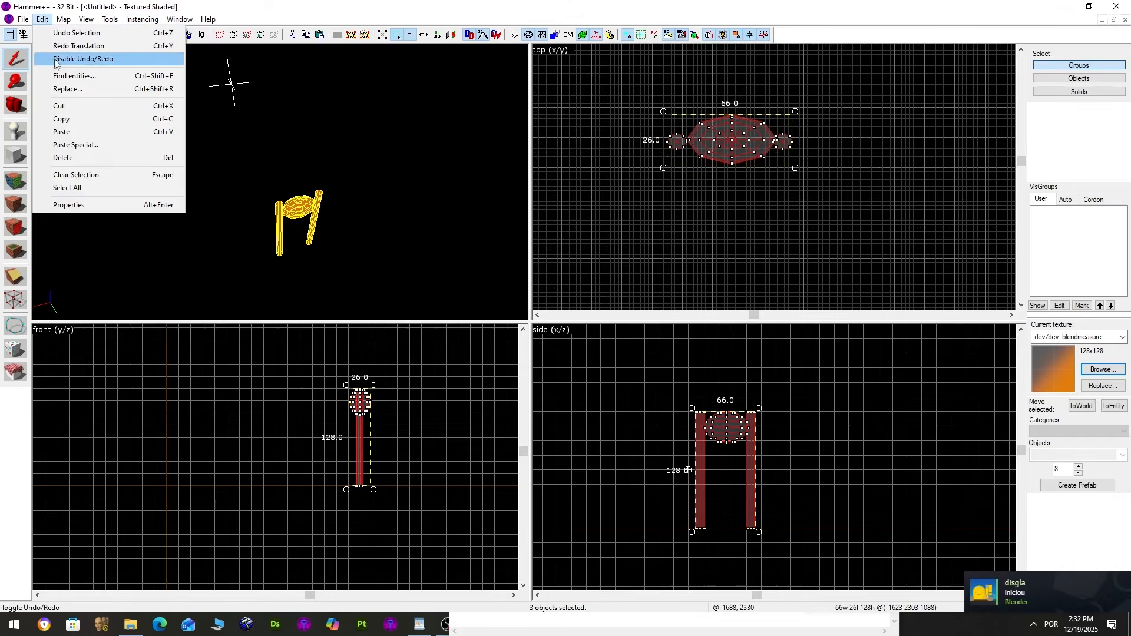
left_click(83, 146)
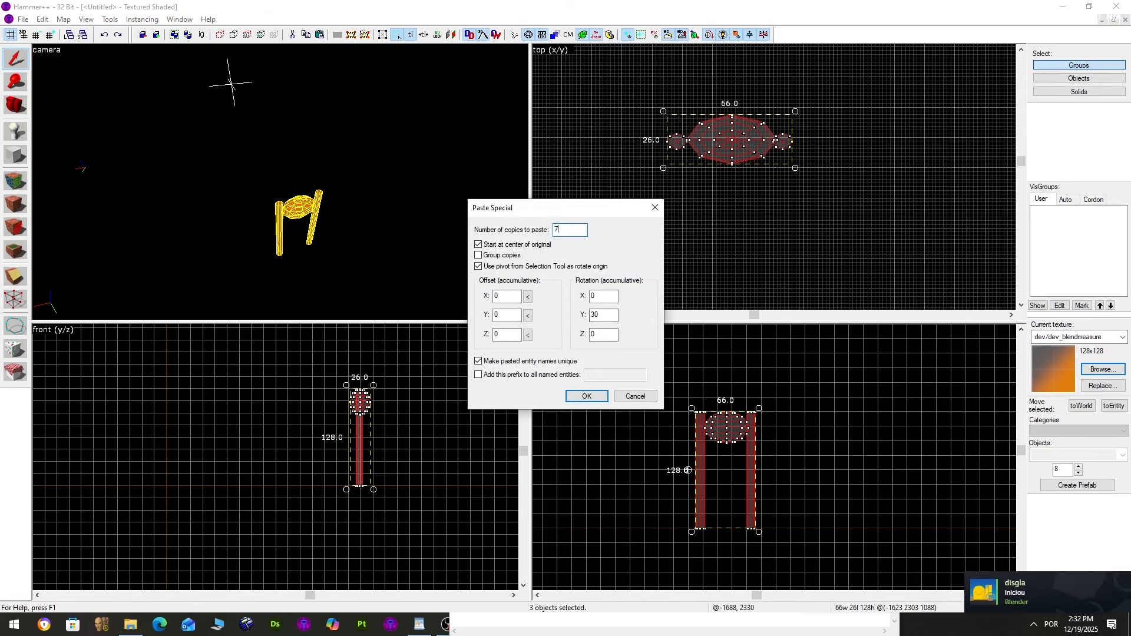
left_click(586, 396)
Delete the overlapping ellipsoid and leg where the last copy of the railing meets the original segment
scroll(618, 239, "down", 2)
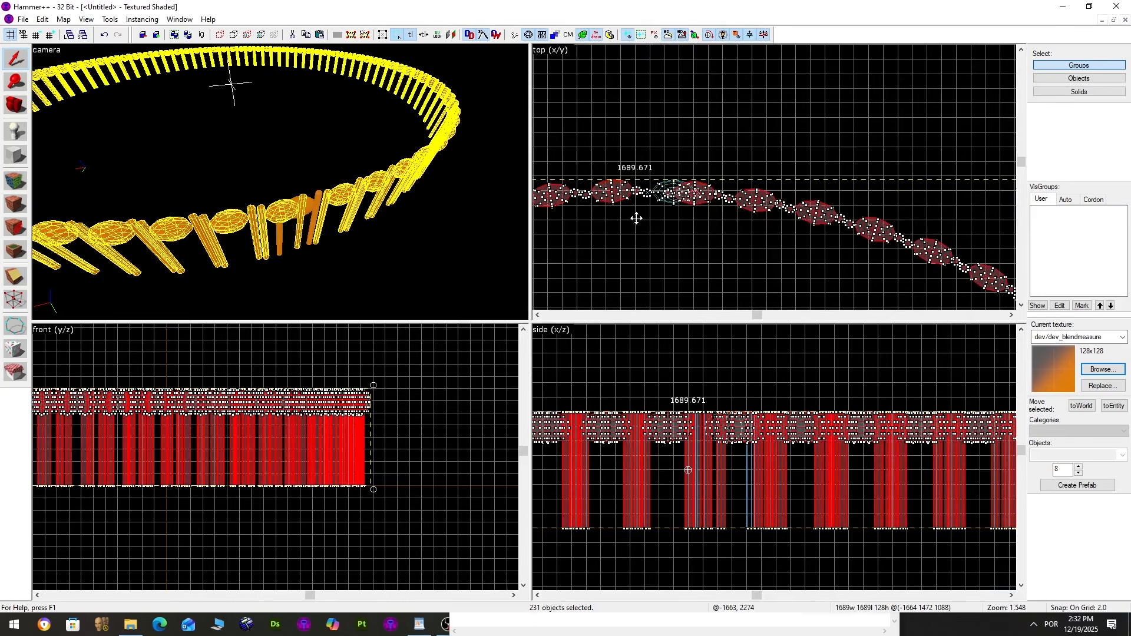
scroll(637, 217, "up", 2)
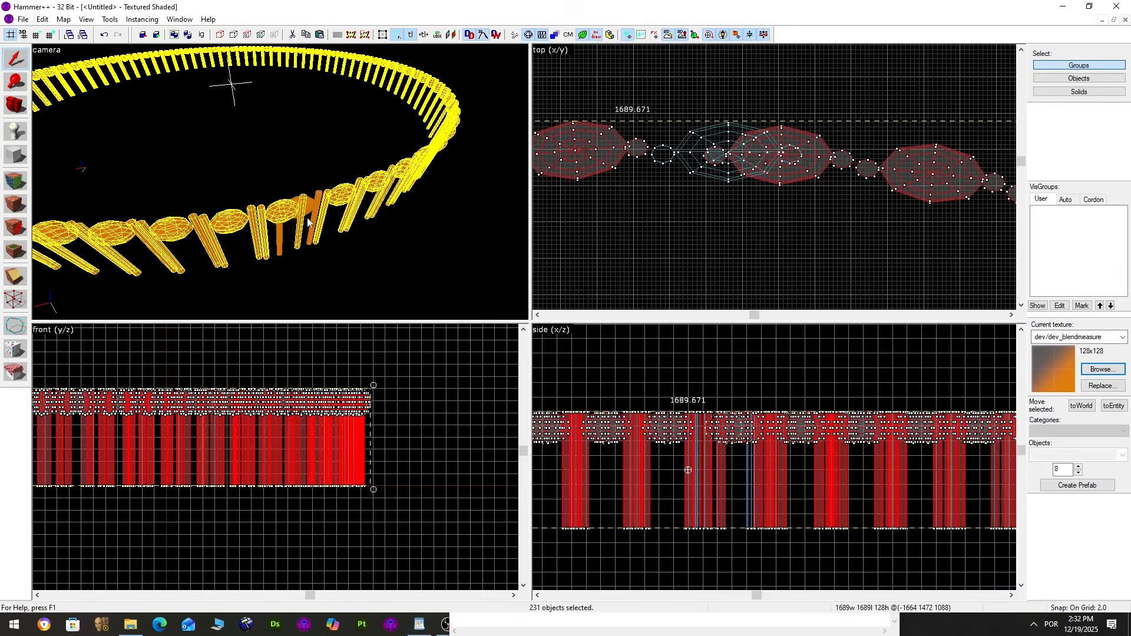
scroll(295, 220, "up", 3)
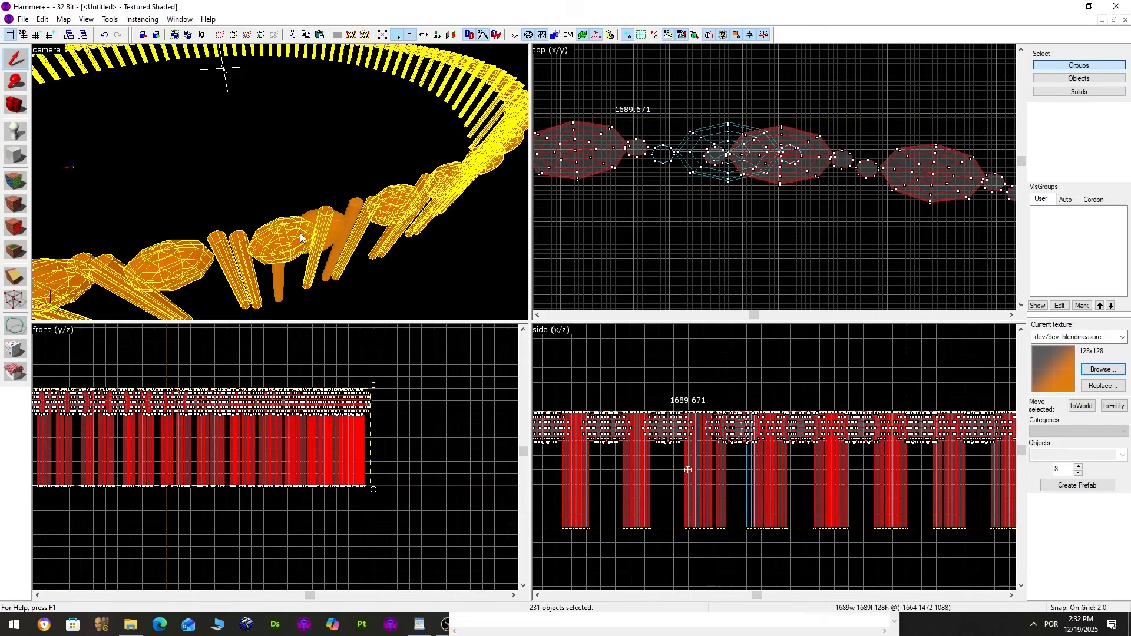
left_click(300, 237)
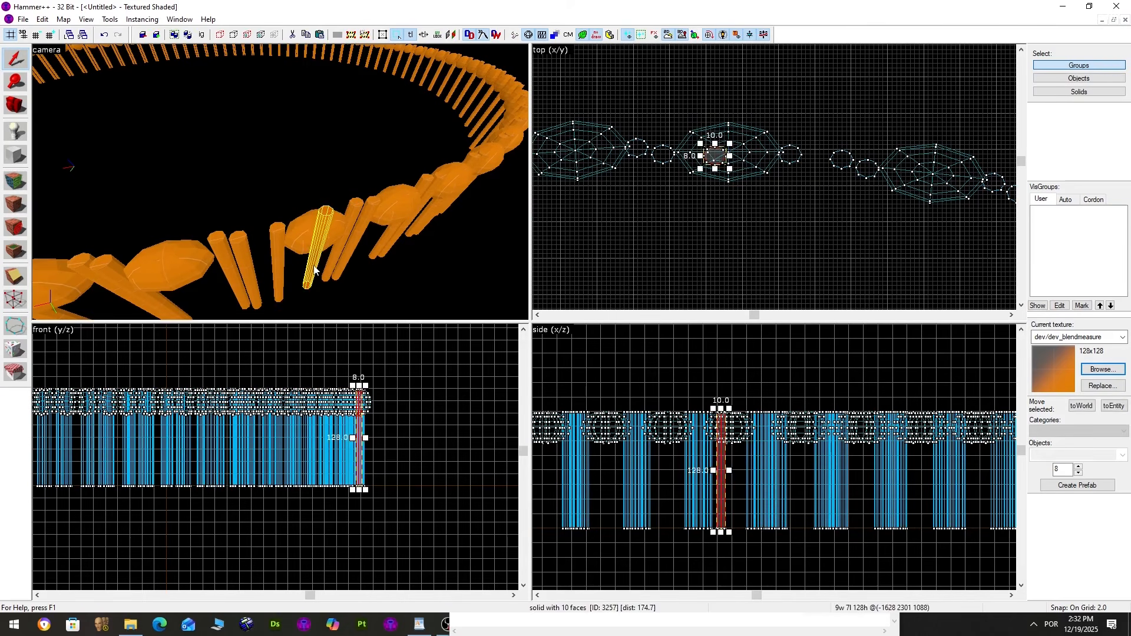
key("Delete")
Examine the circular railing in the camera view from outside and within the ring
scroll(312, 263, "down", 2)
key("z")
key("w")
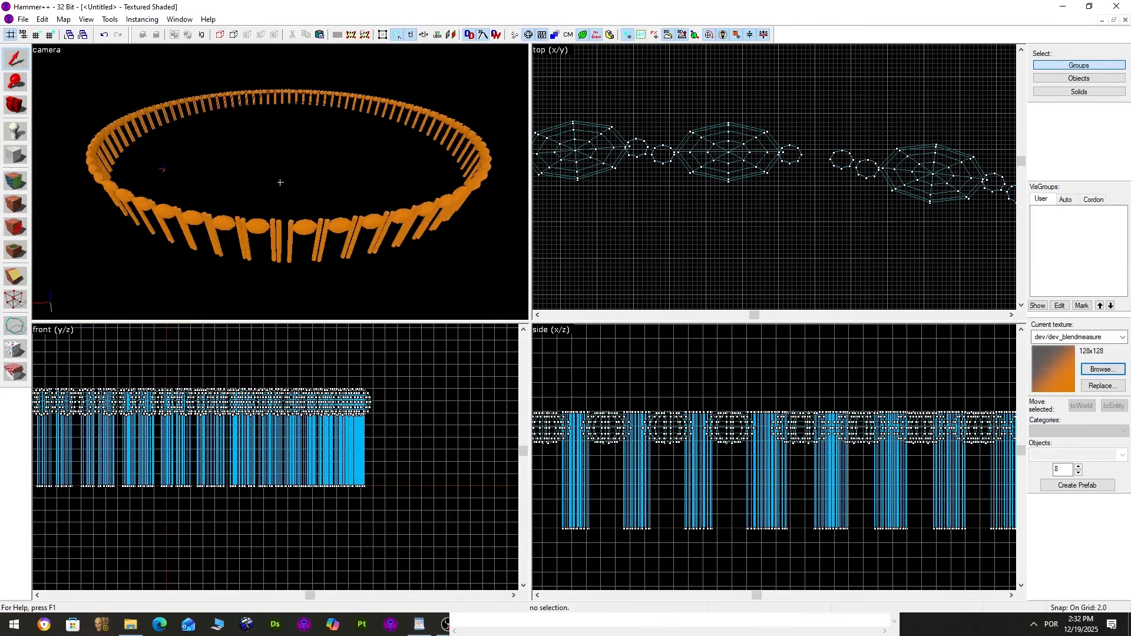
key("w")
key("s")
key("w")
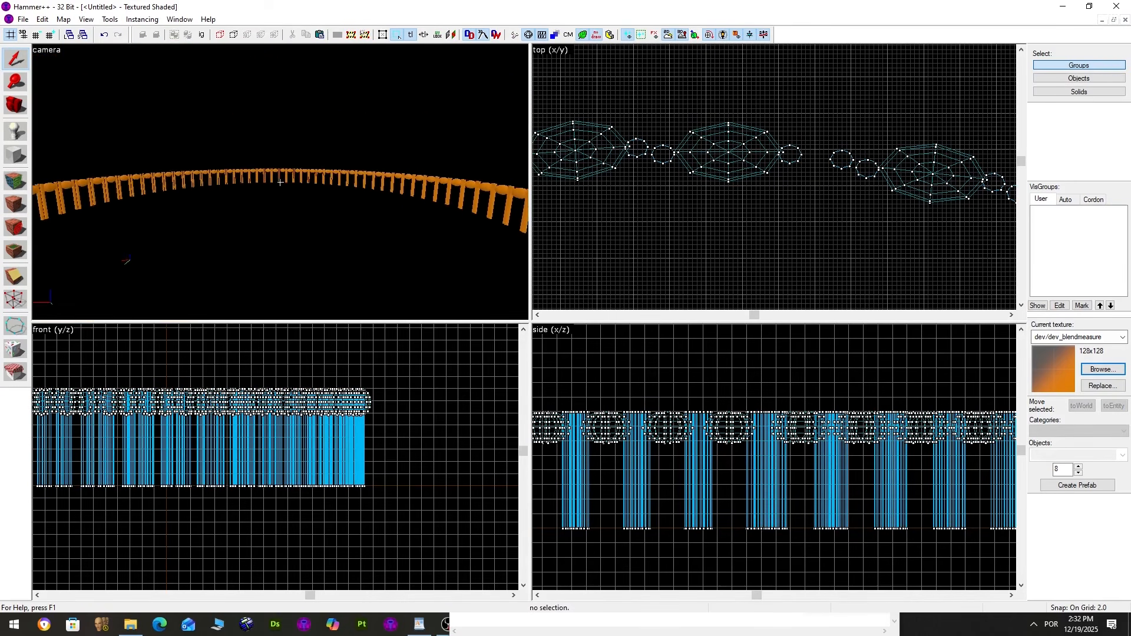
key("z")
Select the whole railing ring in the front view and duplicate it directly above as a second tier
scroll(458, 486, "down", 3)
left_click_drag(446, 386, 224, 485)
key("Return")
scroll(214, 452, "up", 1)
scroll(215, 453, "up", 8)
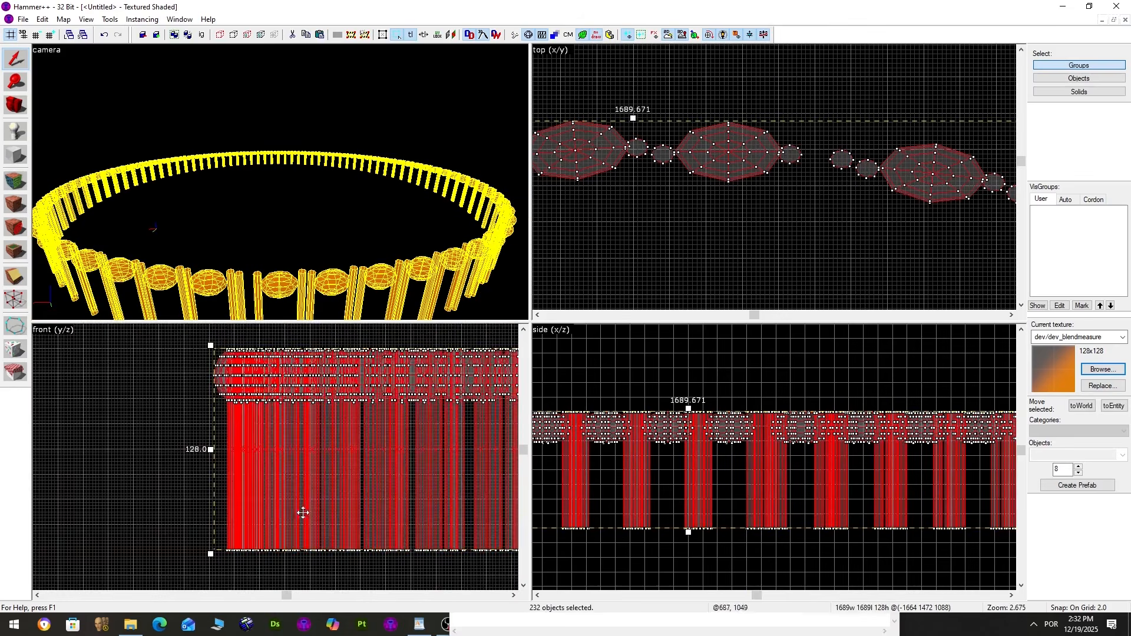
mouse_move(270, 530)
left_mouse_down("shift")
mouse_move(285, 407)
mouse_move(226, 438)
left_mouse_up("shift")
Show the upper railing tier's vertices with the Vertex Tool, and return to the Selection Tool with nothing selected
scroll(279, 407, "up", 10)
left_click(355, 146)
left_click(320, 194)
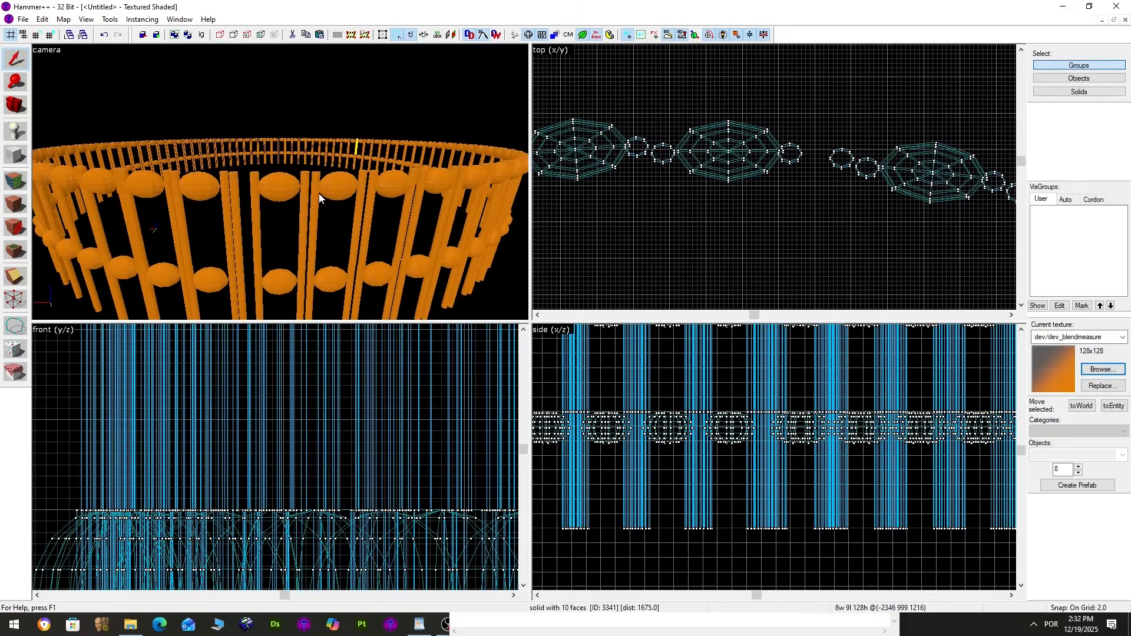
key("ctrl+z")
key("ctrl+z")
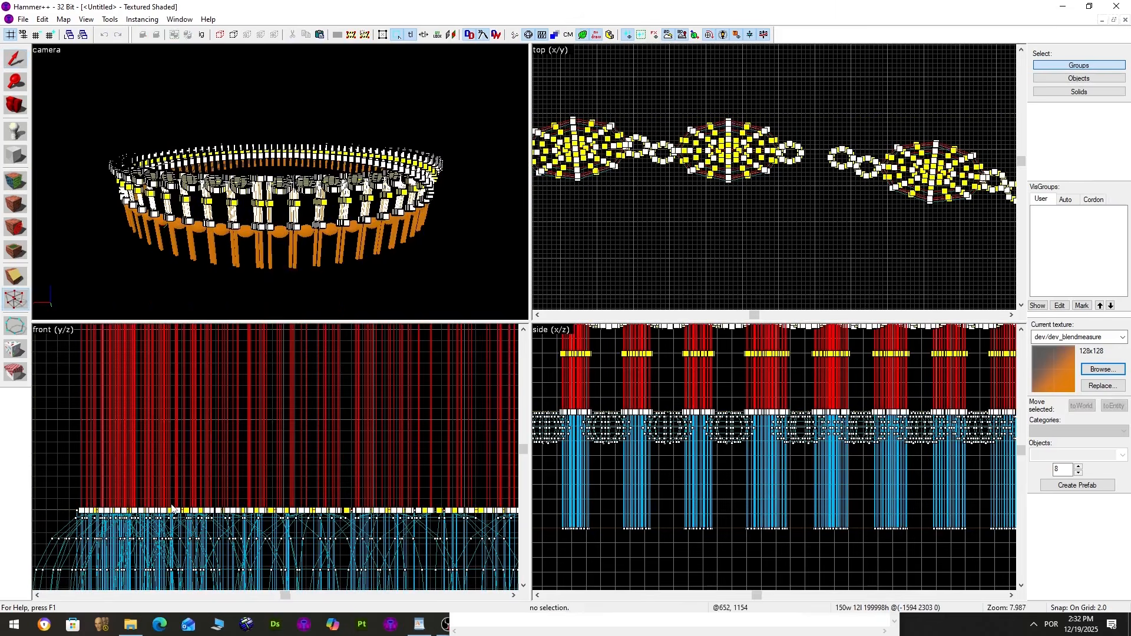
scroll(238, 475, "down", 6)
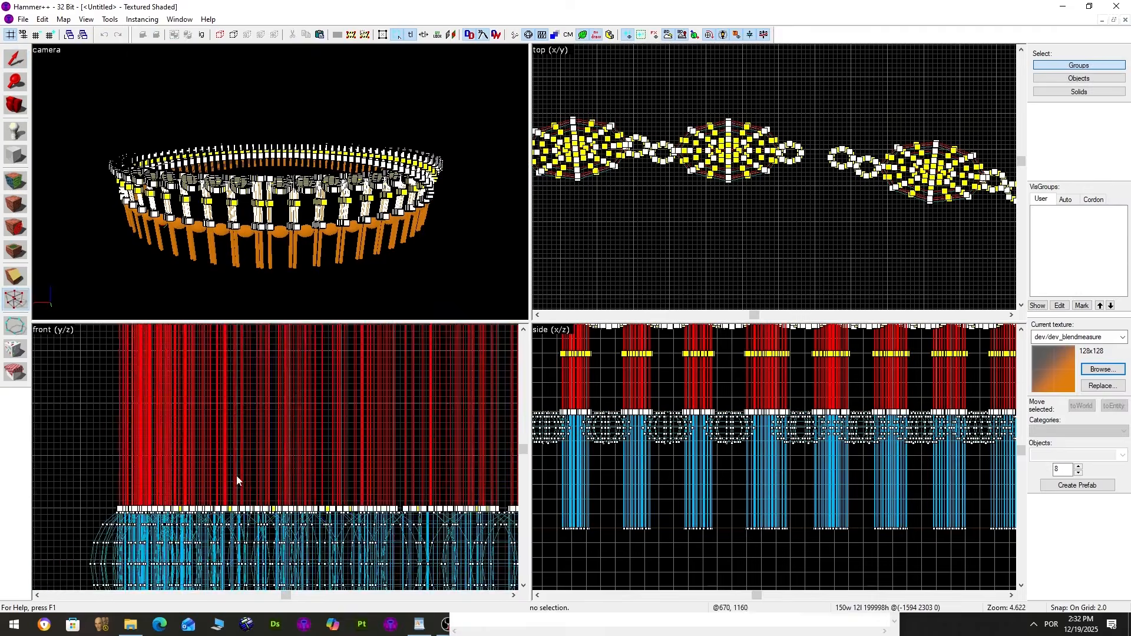
scroll(244, 476, "down", 1)
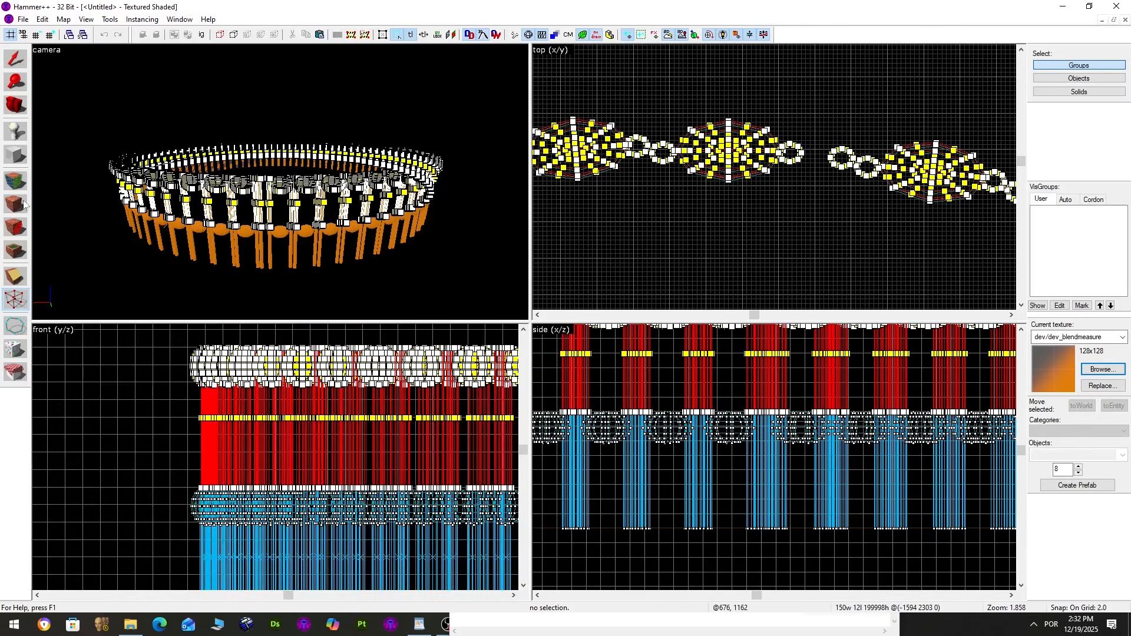
left_click(22, 54)
left_click(200, 106)
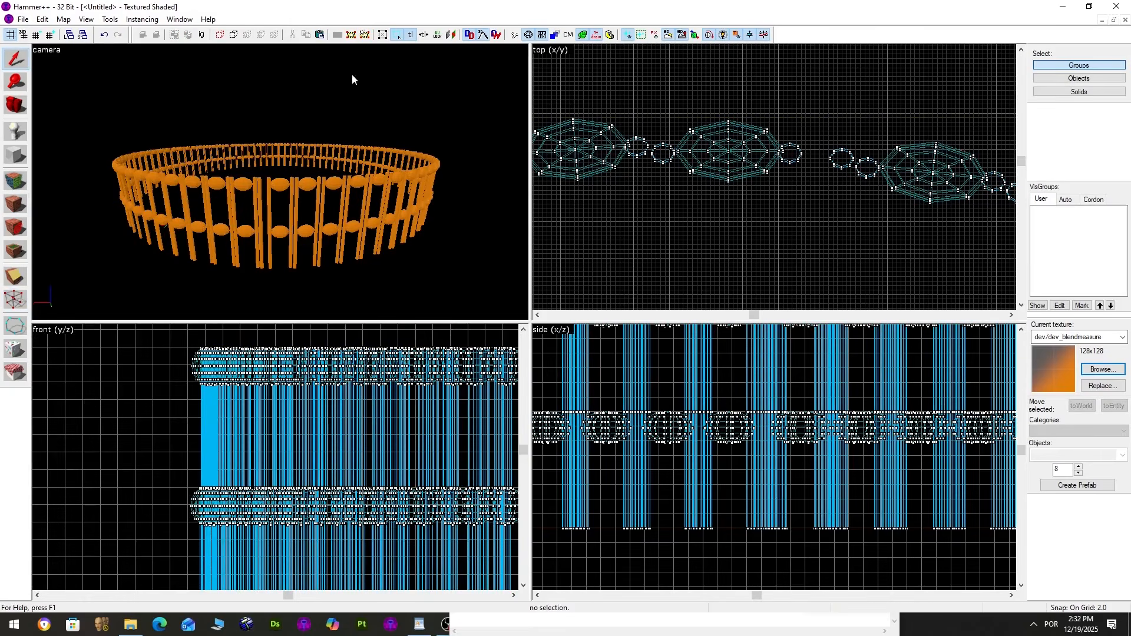
Inspect the two-tier railing up close in the camera view and undo the duplicated upper tier
scroll(274, 136, "up", 2)
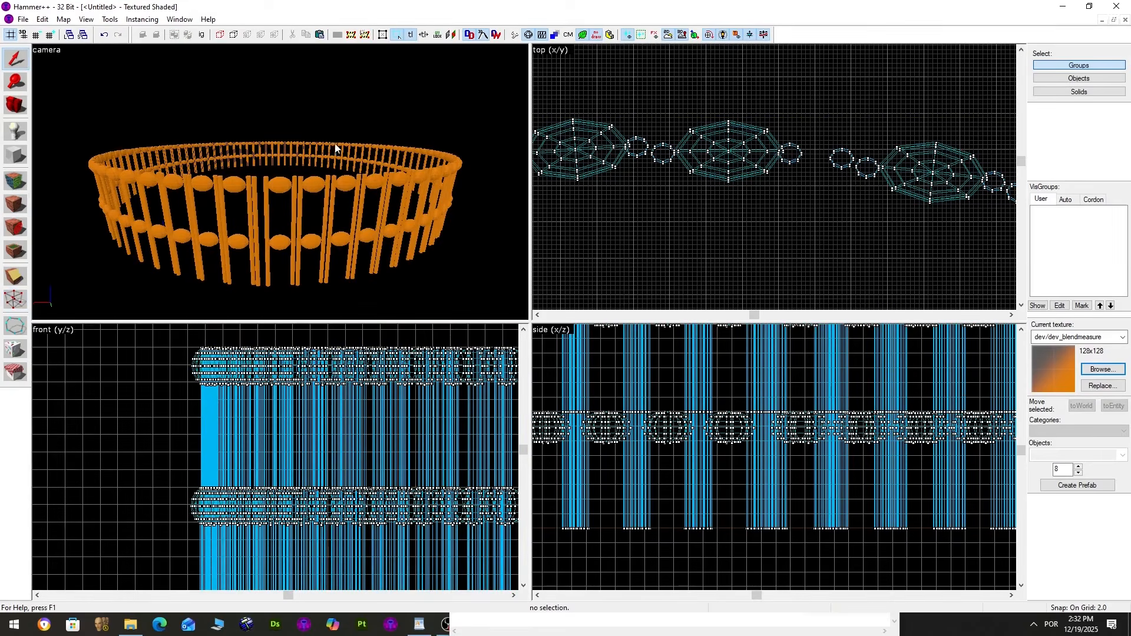
scroll(389, 161, "up", 2)
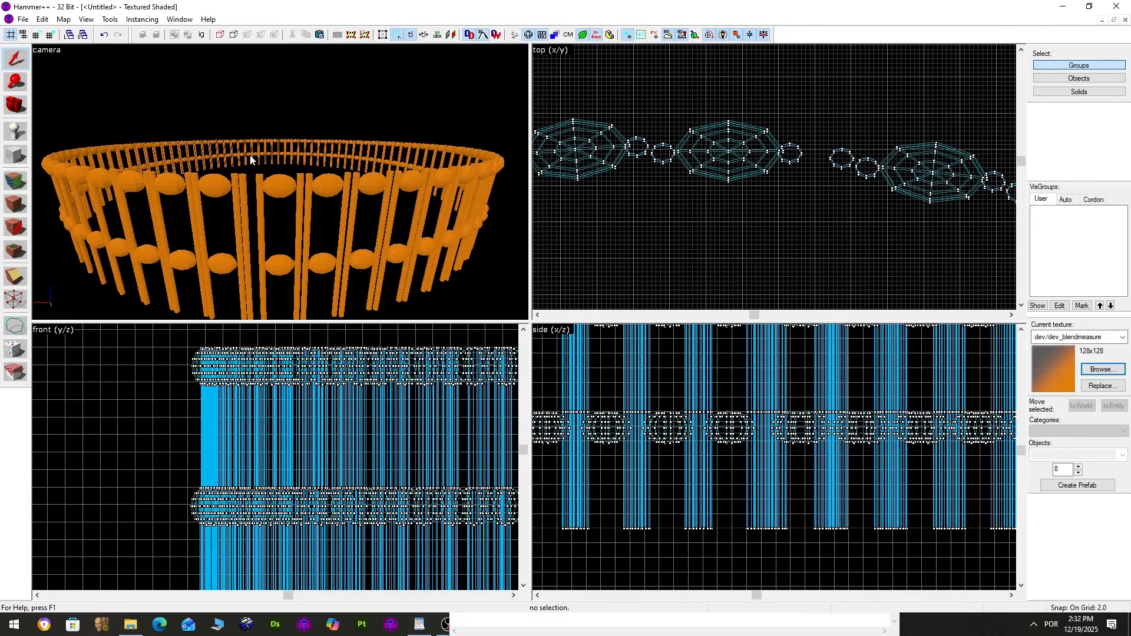
scroll(324, 187, "up", 2)
scroll(277, 189, "up", 2)
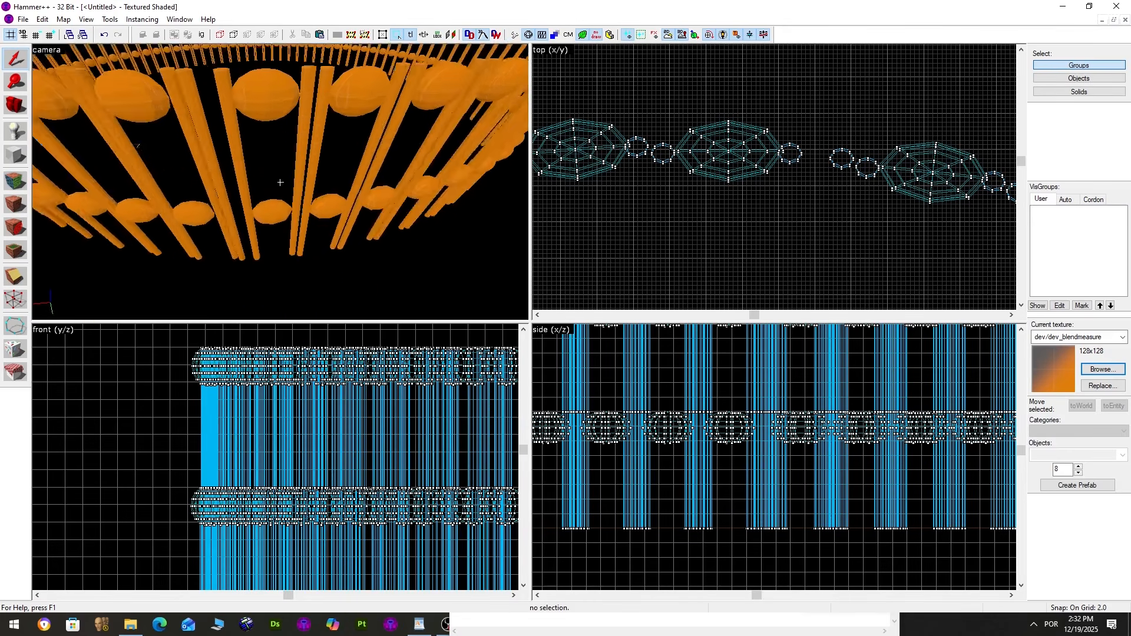
scroll(281, 188, "down", 6)
left_click(281, 188)
key("Escape")
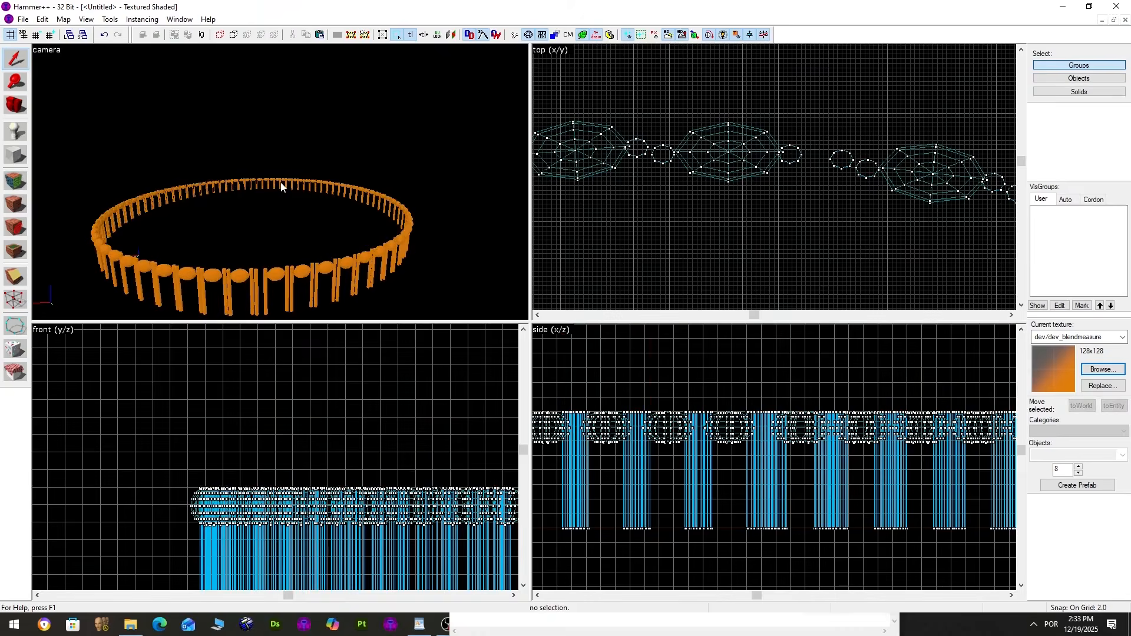